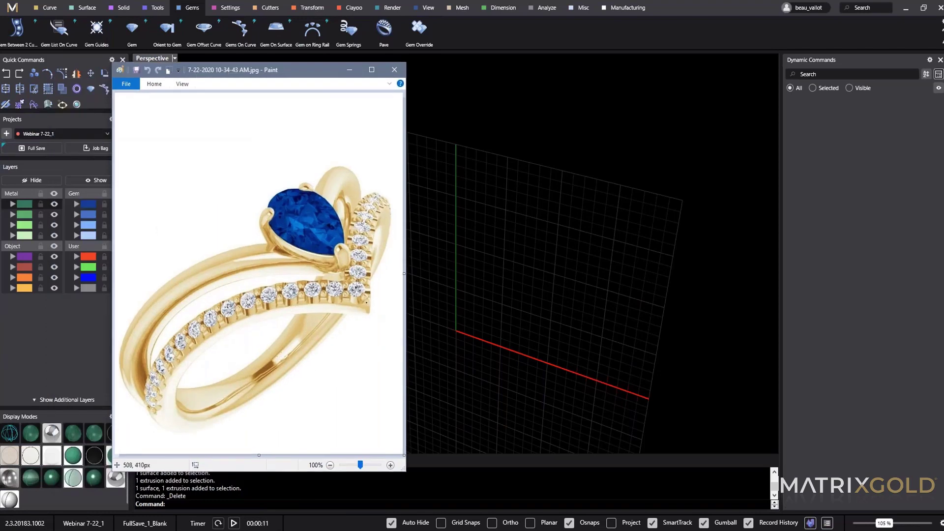
Step: Trace the diamond-set band and circle the pear-shaped blue stone in the ring reference photo, and minimise the photo
drag(294, 247, 270, 254)
key(ctrl+z)
mouse_move(147, 407)
mouse_down()
mouse_move(210, 325)
mouse_move(324, 289)
mouse_move(356, 298)
mouse_up()
mouse_move(301, 167)
mouse_down()
mouse_move(233, 219)
mouse_move(366, 275)
mouse_move(300, 171)
mouse_up()
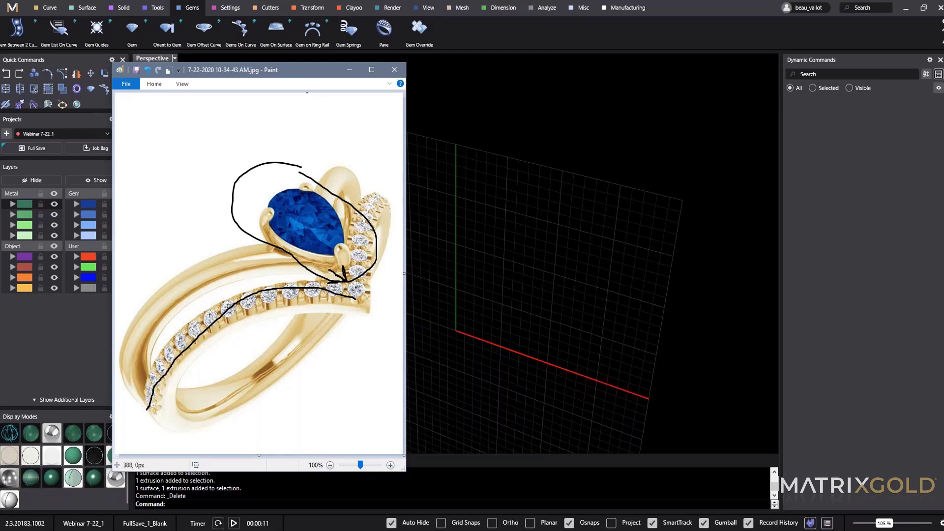
click(349, 69)
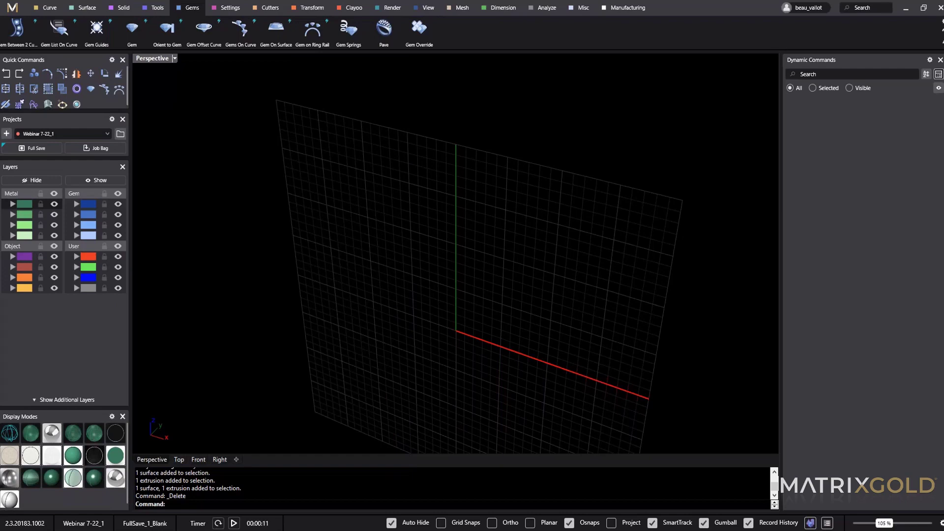
Step: Start a Ring Rail in the Perspective view with US finger size 7
double_click(149, 59)
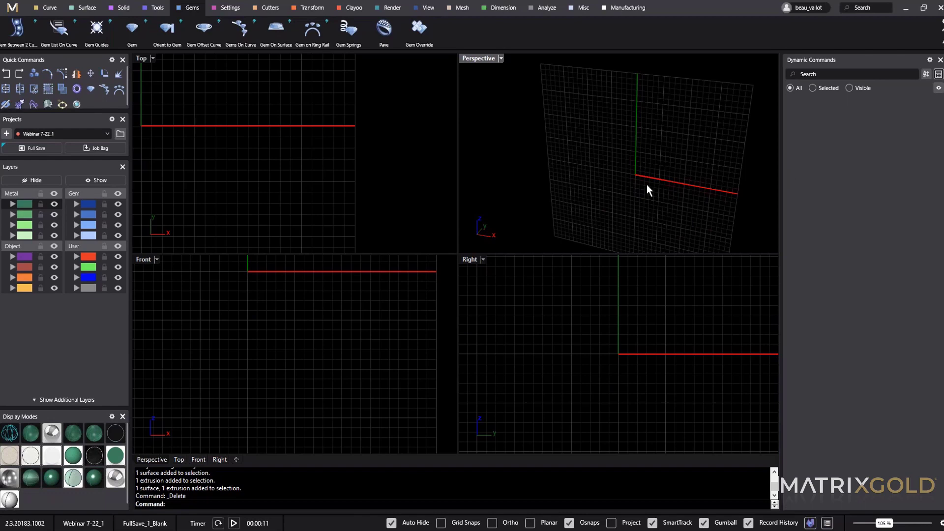
shift+right_drag(646, 184, 636, 186)
double_click(480, 59)
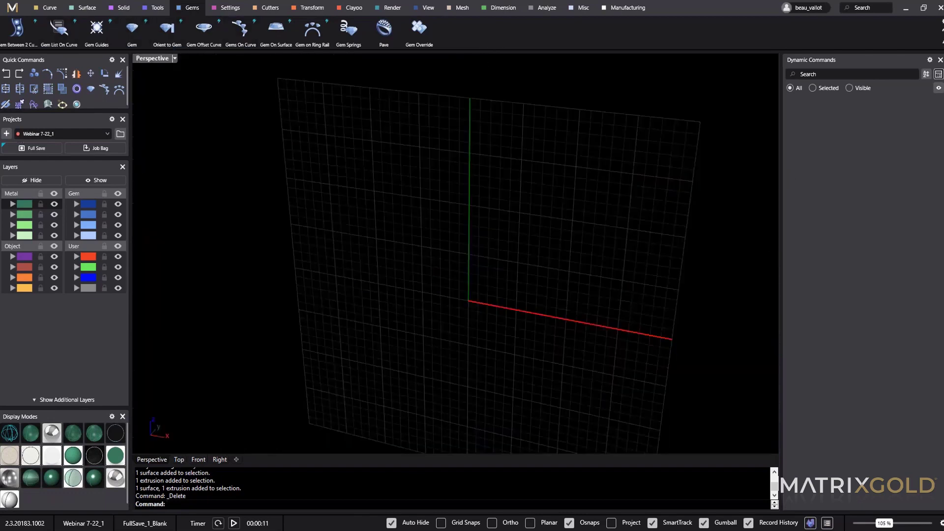
click(160, 10)
mouse_move(210, 147)
right_down()
mouse_move(219, 138)
mouse_move(194, 141)
right_up()
click(12, 30)
click(13, 30)
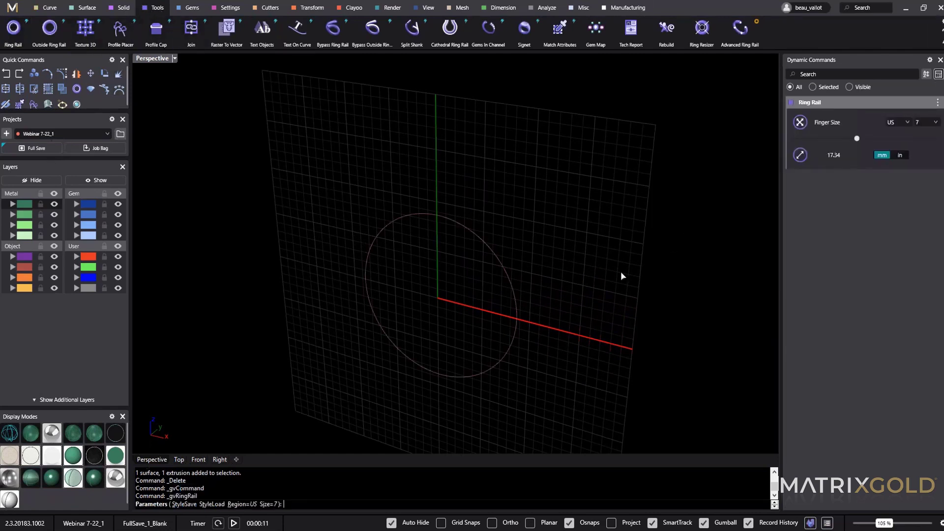
right_drag(488, 270, 778, 175)
click(926, 128)
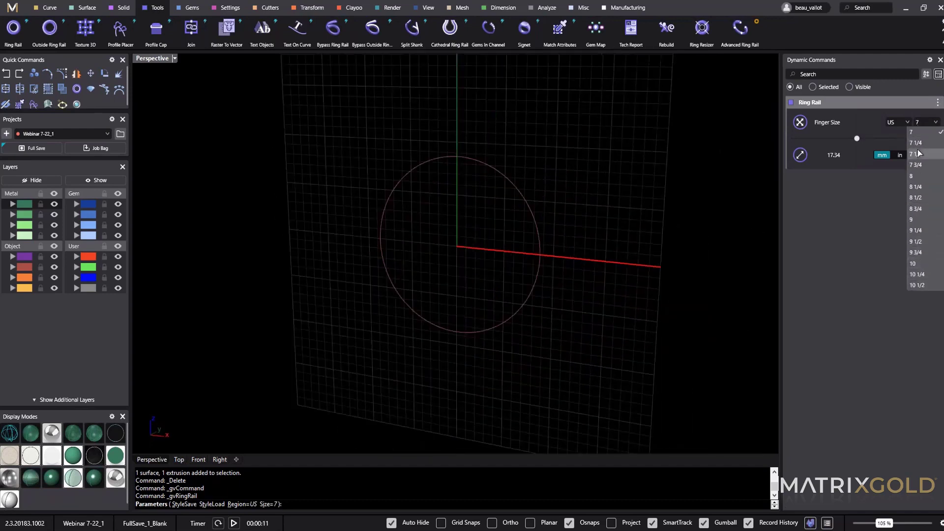
click(913, 134)
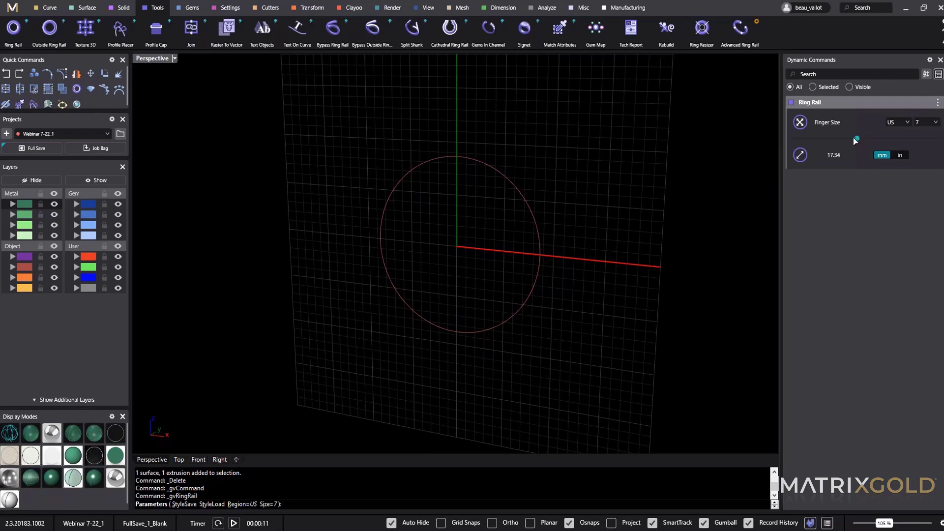
Step: Try US finger size 10 1/2 for the ring rail
drag(856, 139, 889, 139)
right_drag(636, 202, 340, 237)
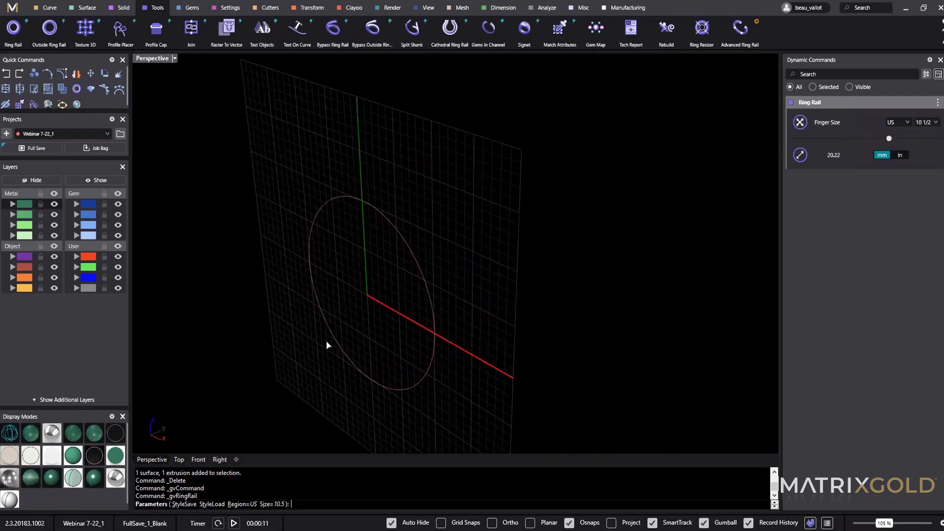
right_drag(419, 308, 512, 256)
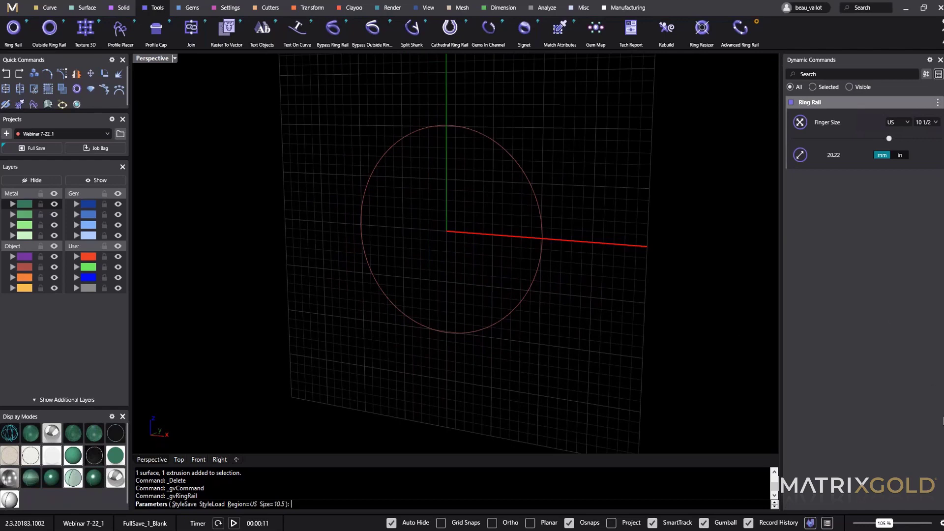
right_drag(511, 290, 458, 265)
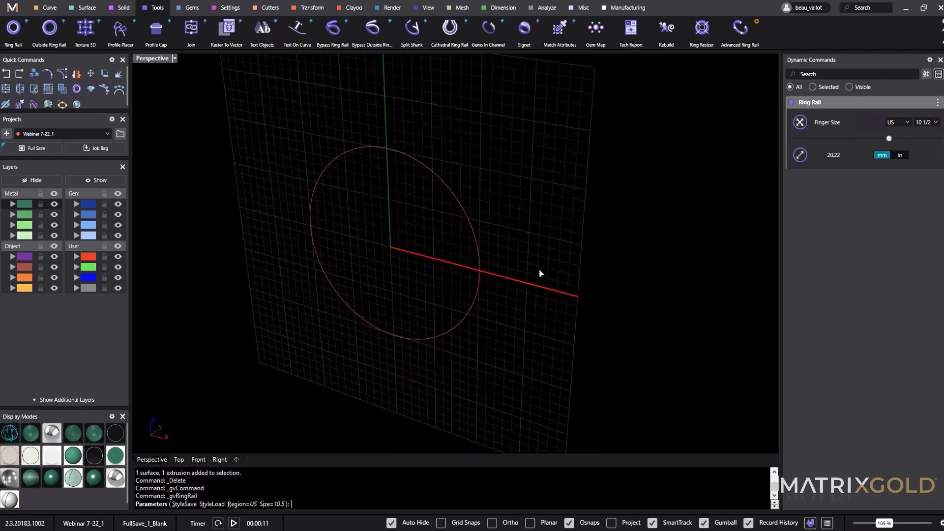
Step: Set the ring rail's finger size to US 7 and create the rail
click(927, 122)
click(911, 162)
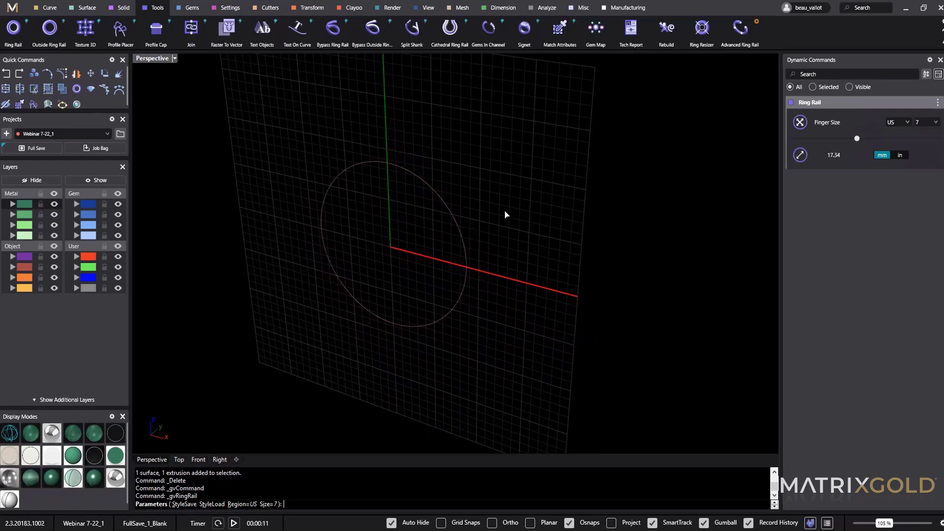
right_drag(505, 215, 479, 217)
right_click(485, 200)
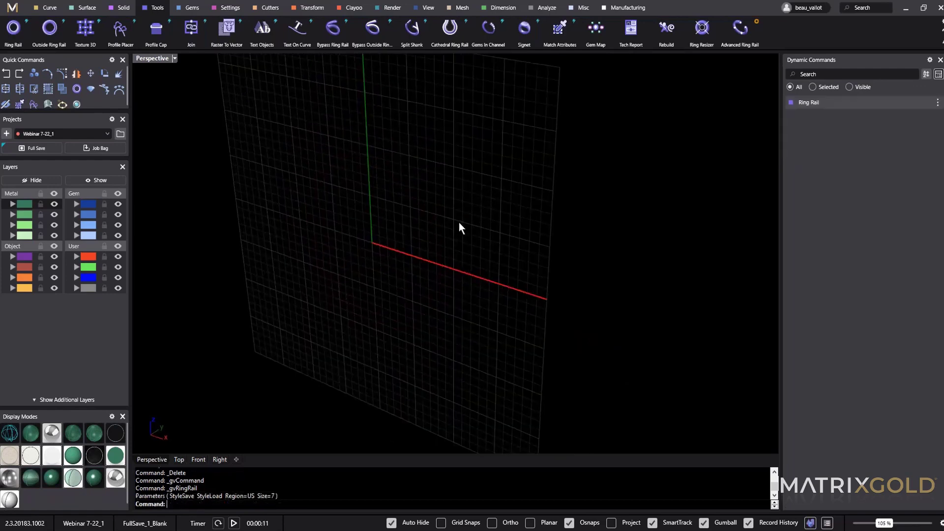
right_drag(458, 222, 507, 209)
click(94, 478)
right_drag(529, 278, 530, 306)
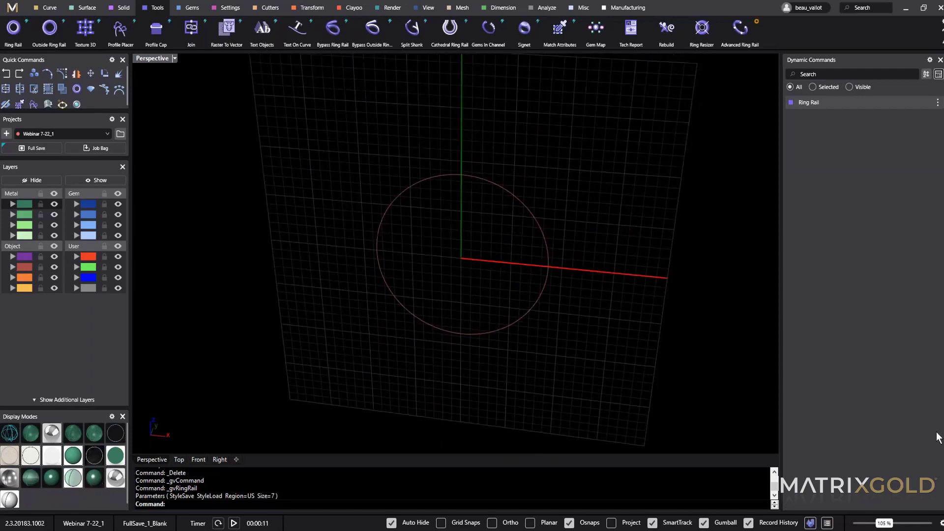
Step: Start an Outside Ring Rail around the ring rail with a top thickness of 2.5 mm and a side thickness of 1.9 mm
scroll(488, 241, down, 5)
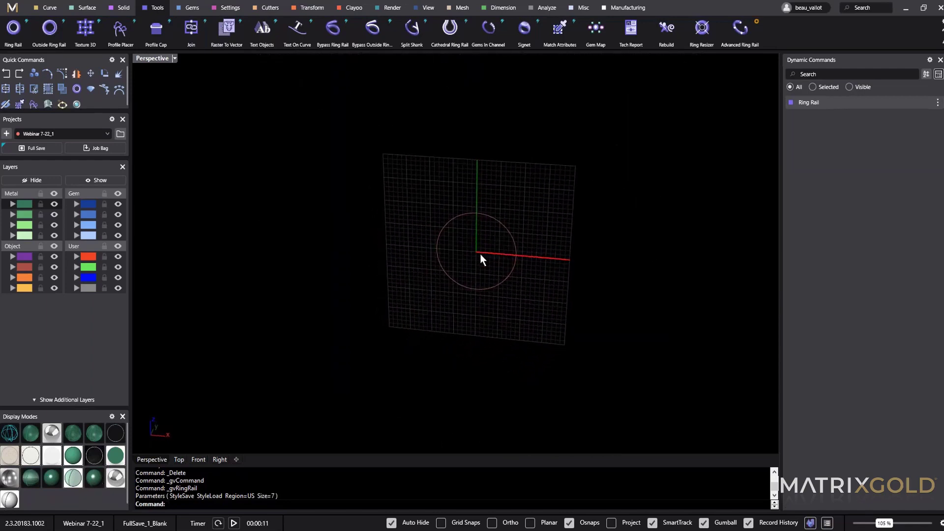
right_drag(480, 254, 550, 166)
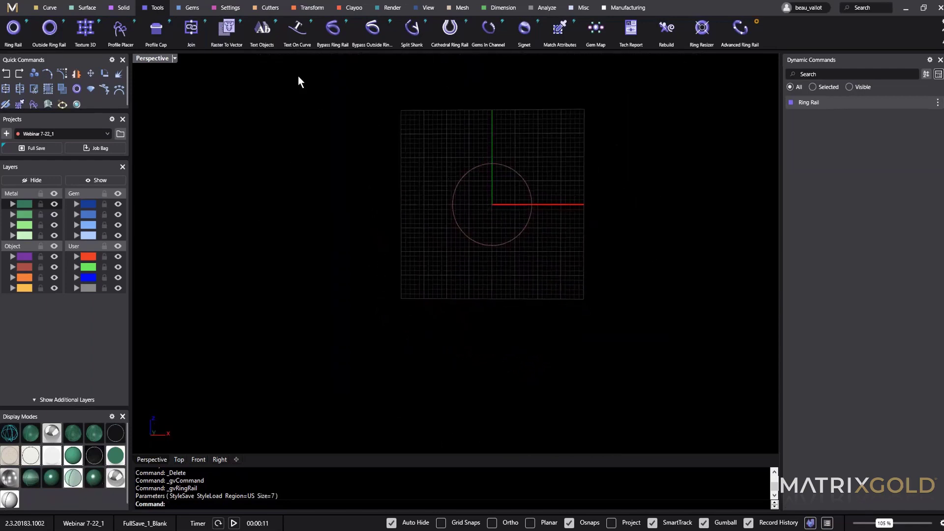
click(49, 28)
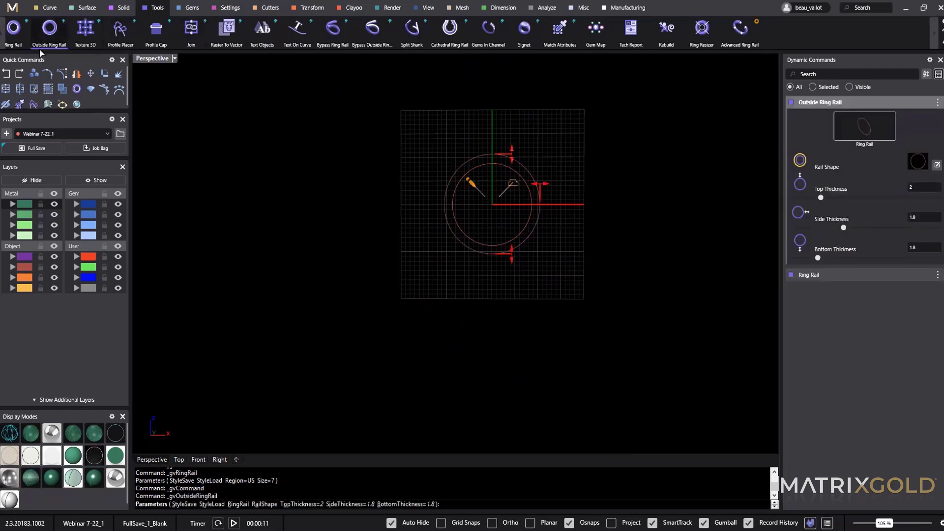
scroll(526, 179, up, 5)
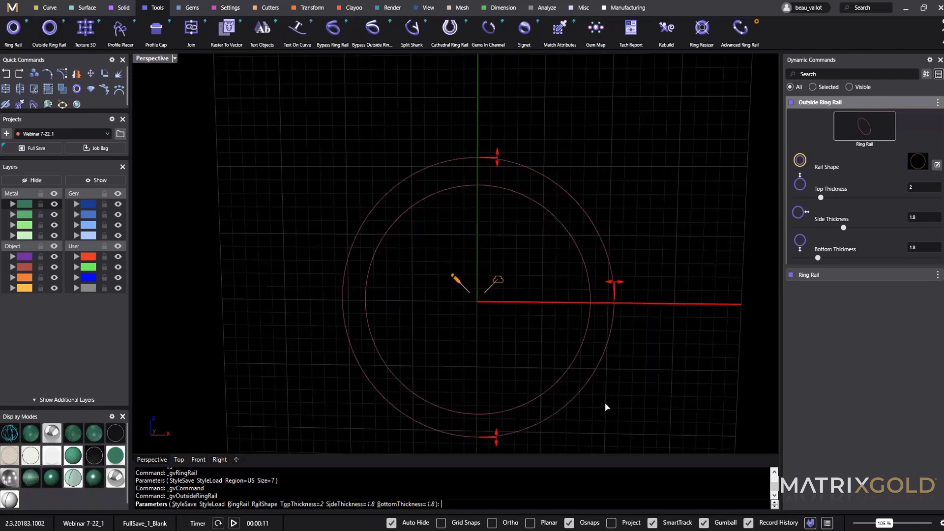
drag(820, 197, 839, 197)
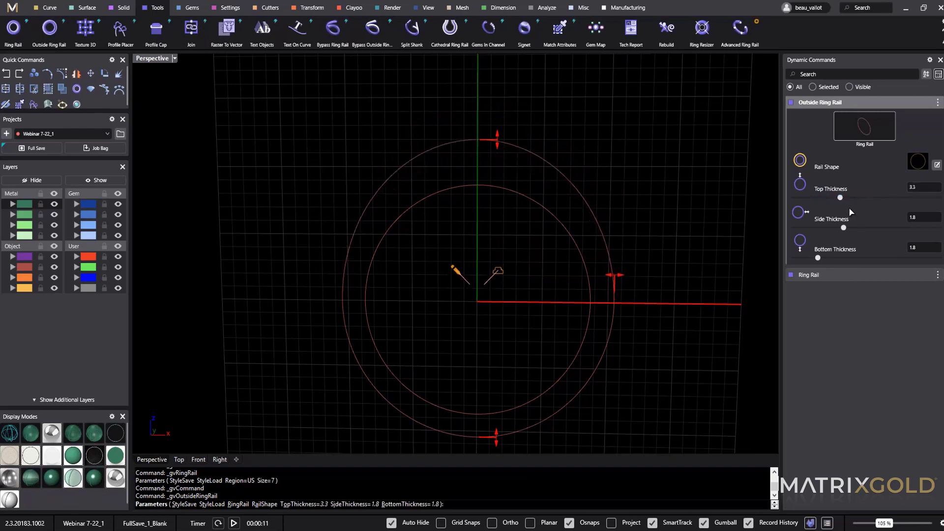
drag(497, 140, 499, 156)
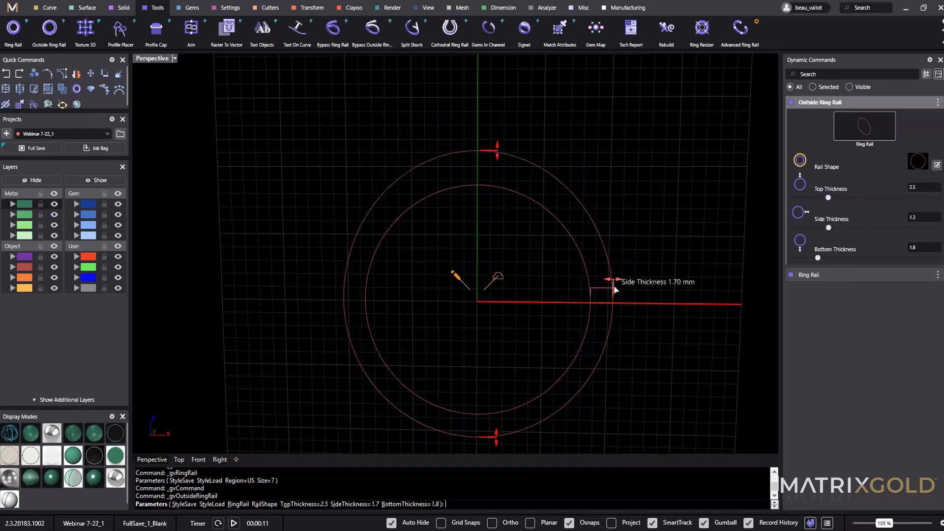
drag(614, 289, 616, 286)
Step: Set the outside rail's bottom and side thickness to 2 mm each and create the rail
shift+right_drag(617, 338, 599, 245)
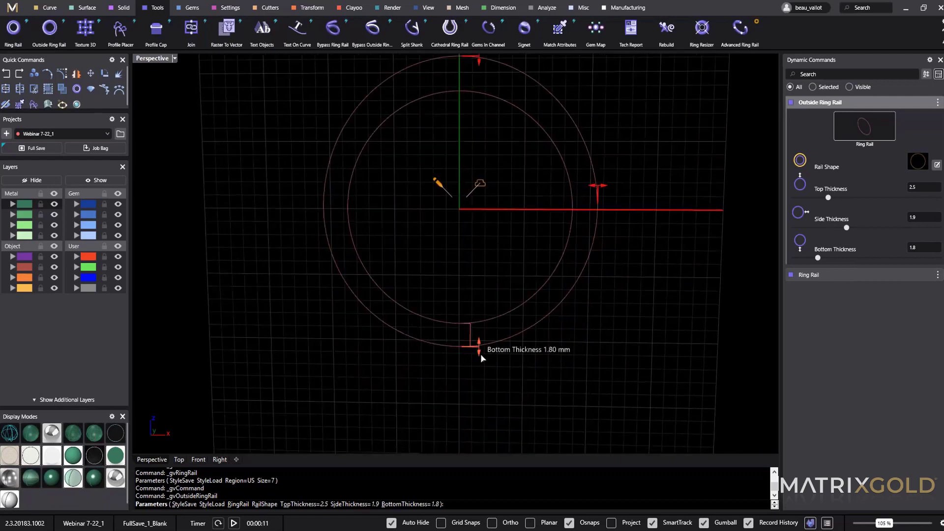
drag(481, 356, 480, 359)
drag(598, 192, 601, 189)
shift+right_drag(483, 67, 470, 178)
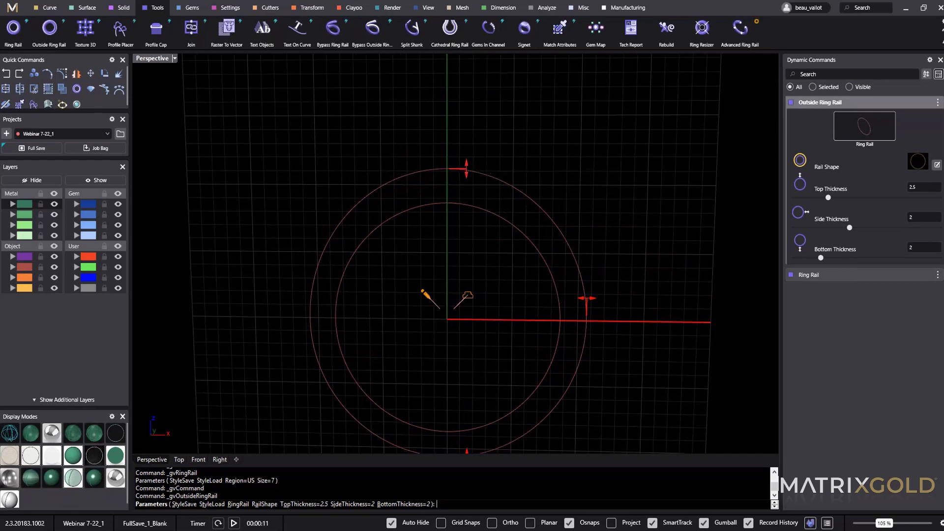
right_drag(707, 206, 570, 265)
right_click(513, 243)
Step: Place a round gem above the finger rail with Gem on Ring Rail and enlarge the gem
drag(581, 178, 500, 211)
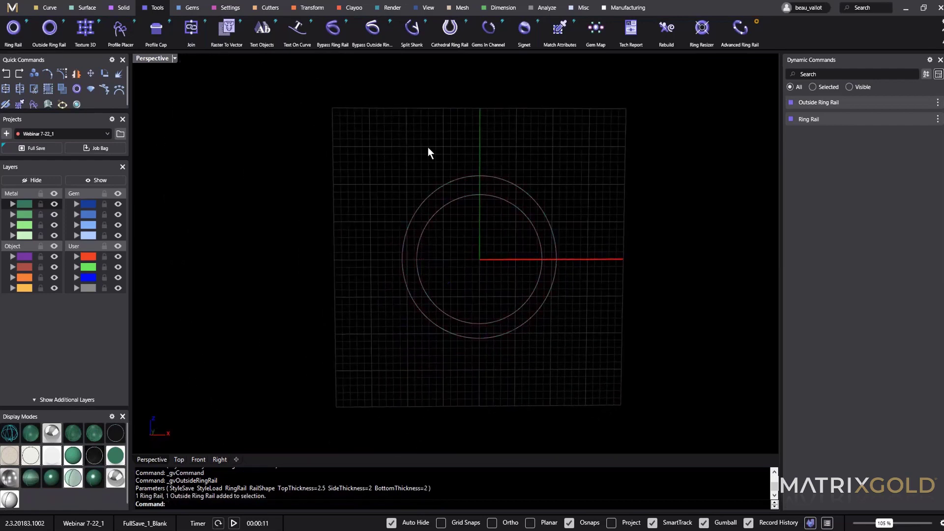
right_drag(666, 162, 622, 253)
shift+right_drag(442, 248, 458, 212)
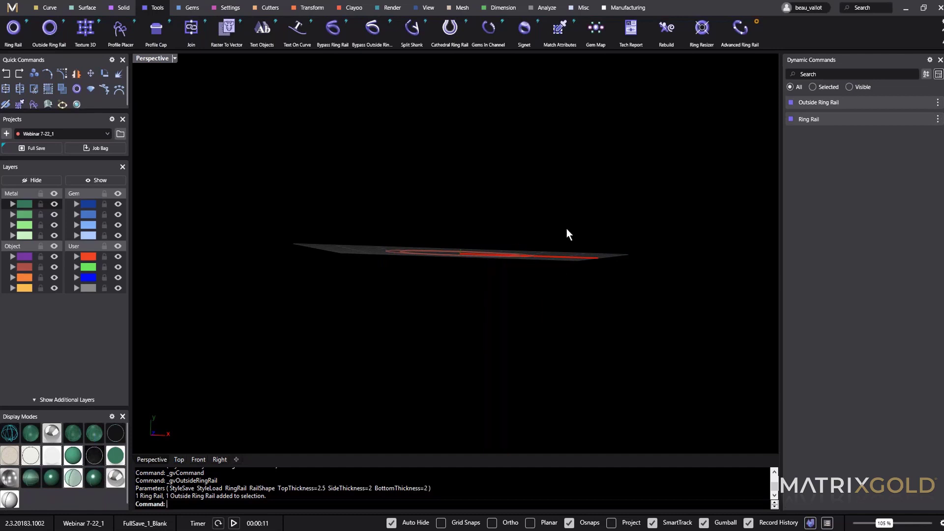
right_drag(494, 301, 422, 276)
click(190, 8)
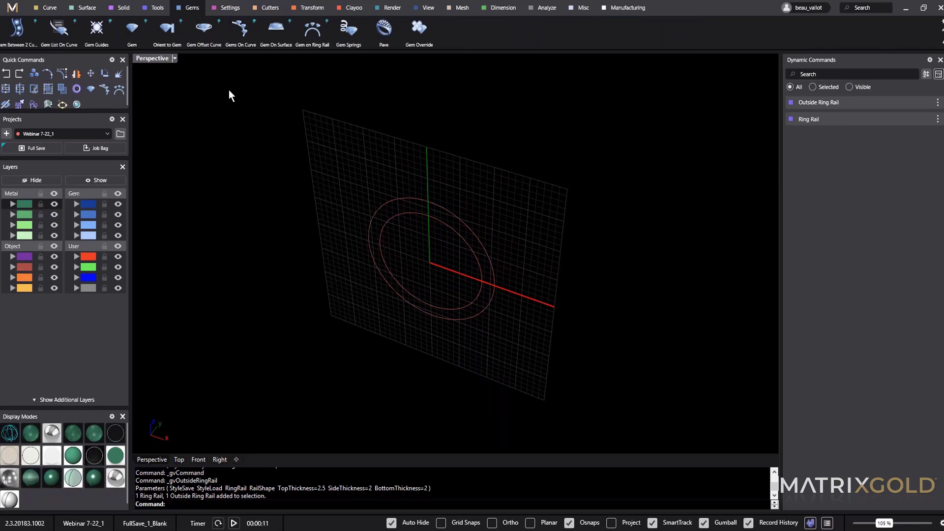
click(301, 41)
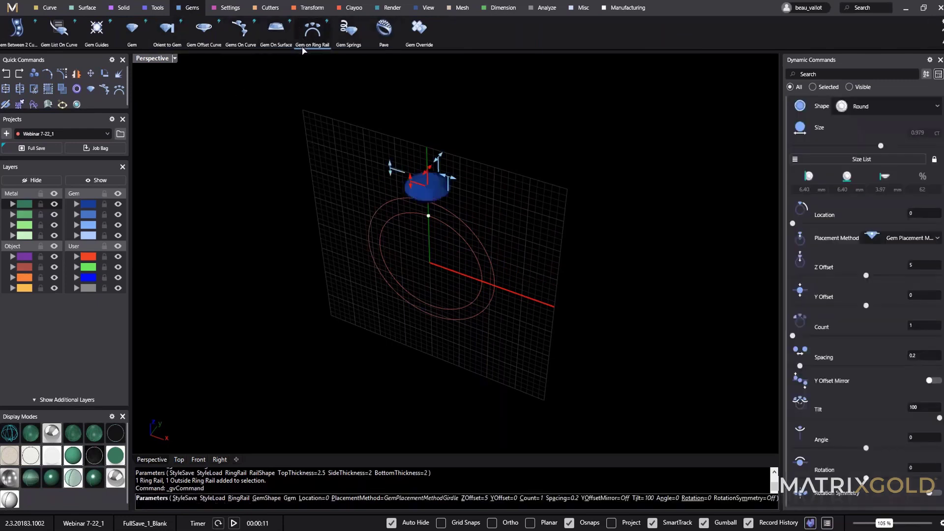
right_drag(457, 332, 467, 204)
scroll(449, 181, up, 6)
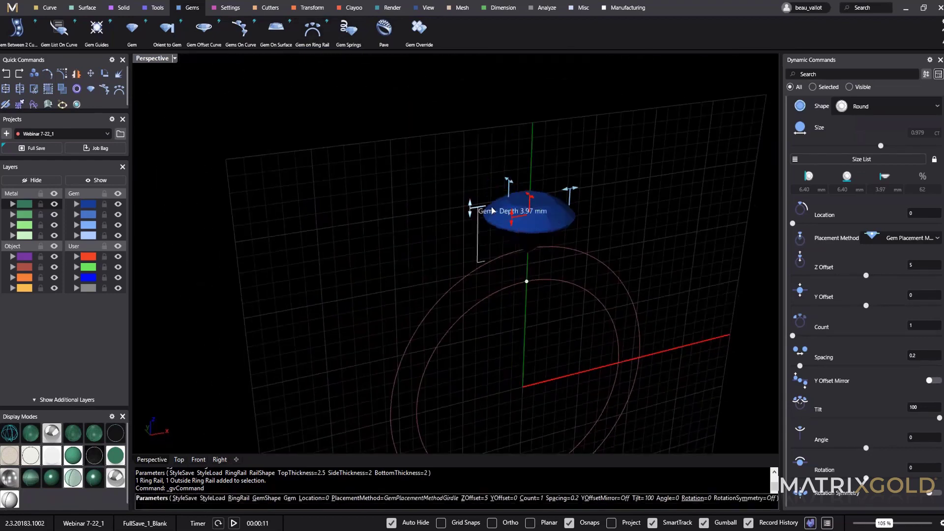
drag(508, 185, 494, 171)
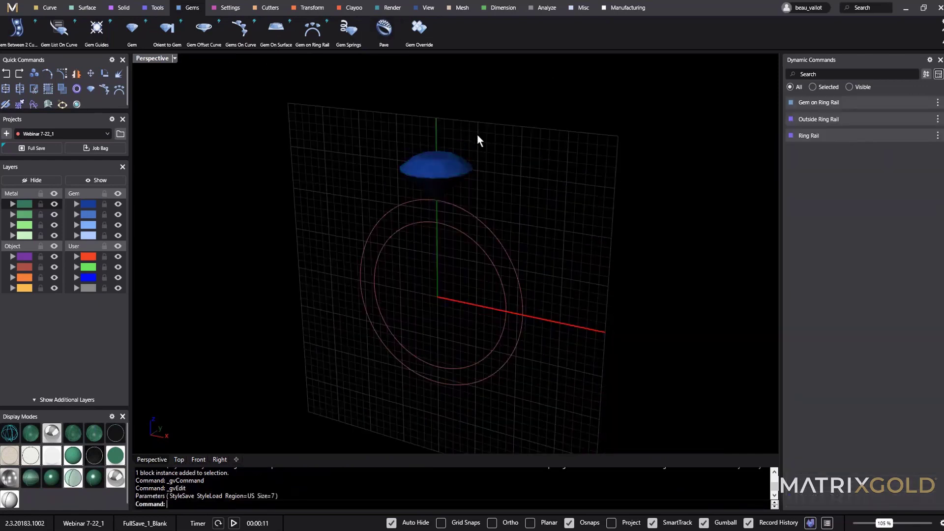
Step: Reopen the Gem on Ring Rail settings and change the gem's shape to Pear
click(454, 169)
right_drag(636, 170, 663, 172)
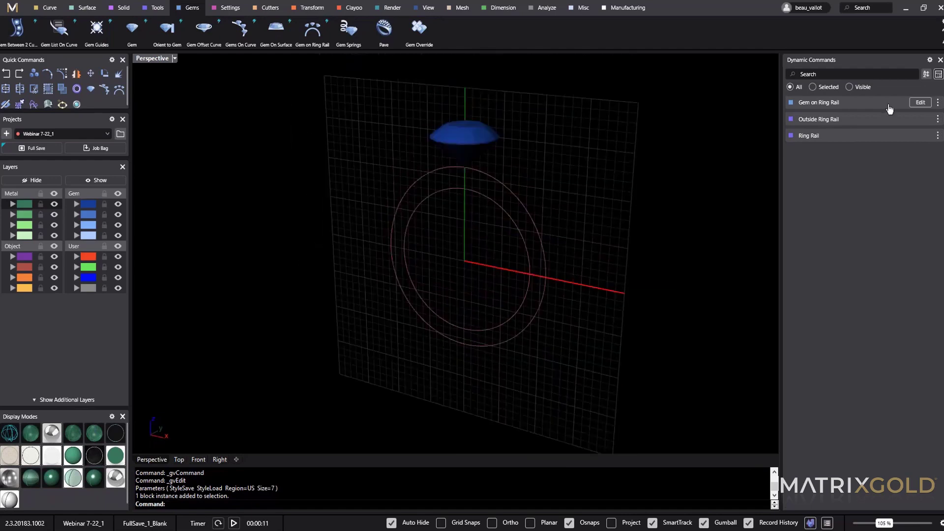
click(916, 103)
right_drag(582, 185, 643, 214)
click(886, 182)
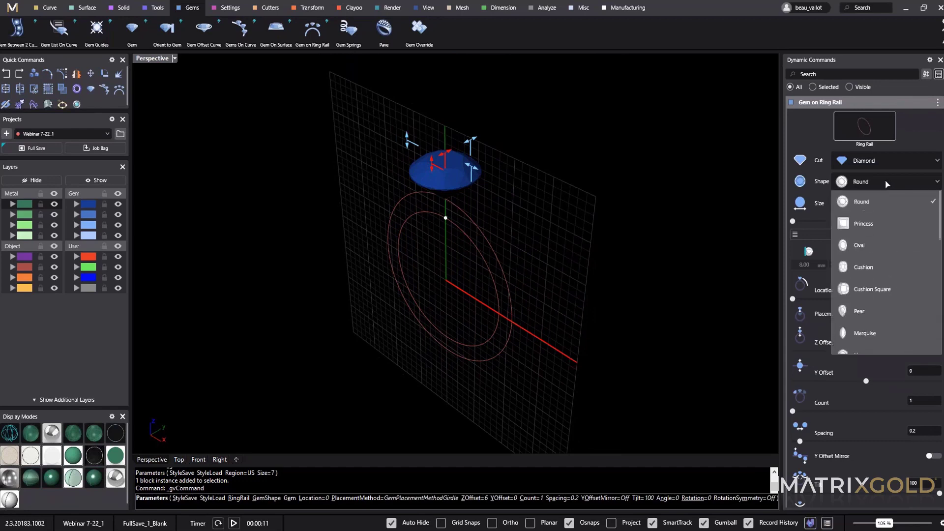
click(880, 311)
right_drag(531, 233, 617, 276)
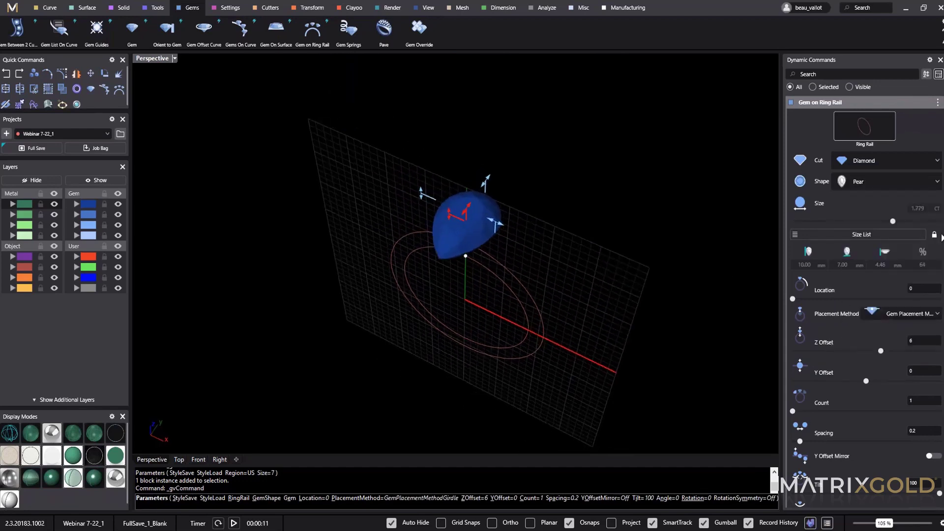
Step: Unlock the pear gem's dimensions and set its length to 11 mm, width to 7 mm and depth percentage to 68
click(934, 235)
click(806, 268)
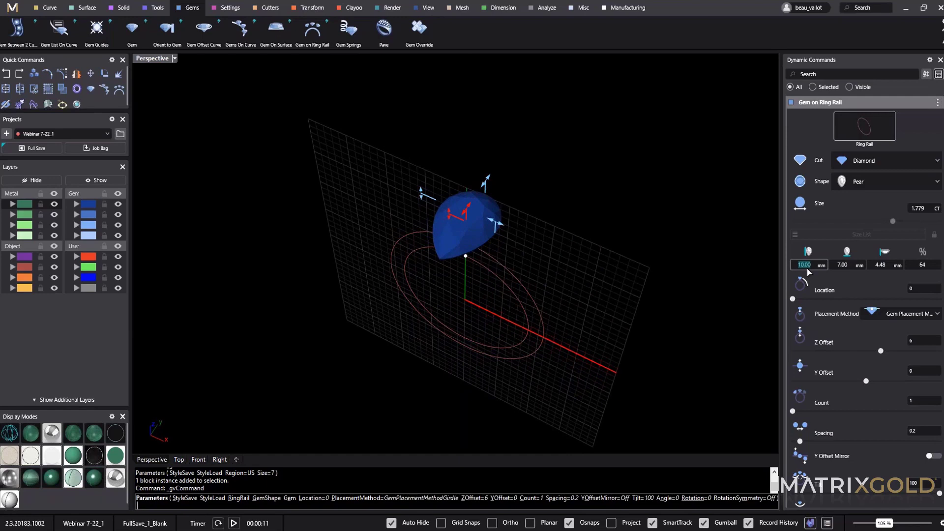
text(11)
key(Tab)
text(4)
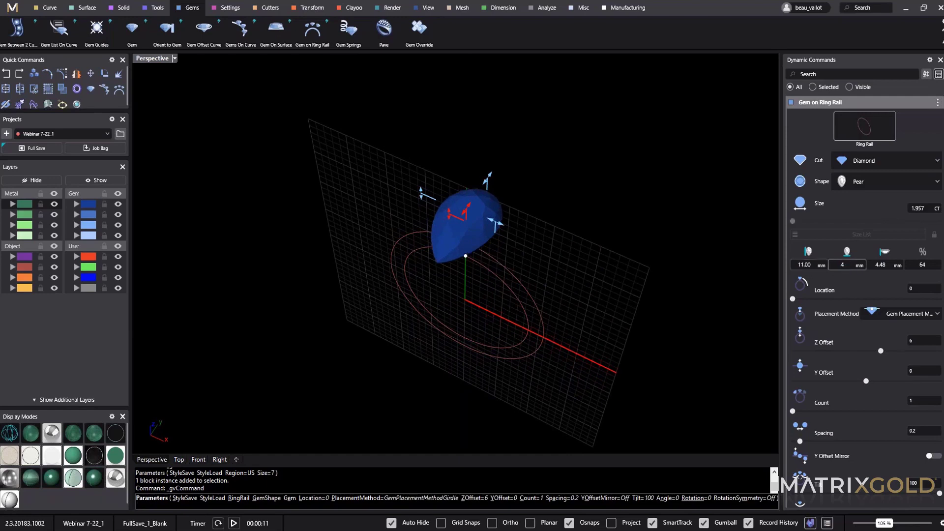
key(Tab)
key(Tab)
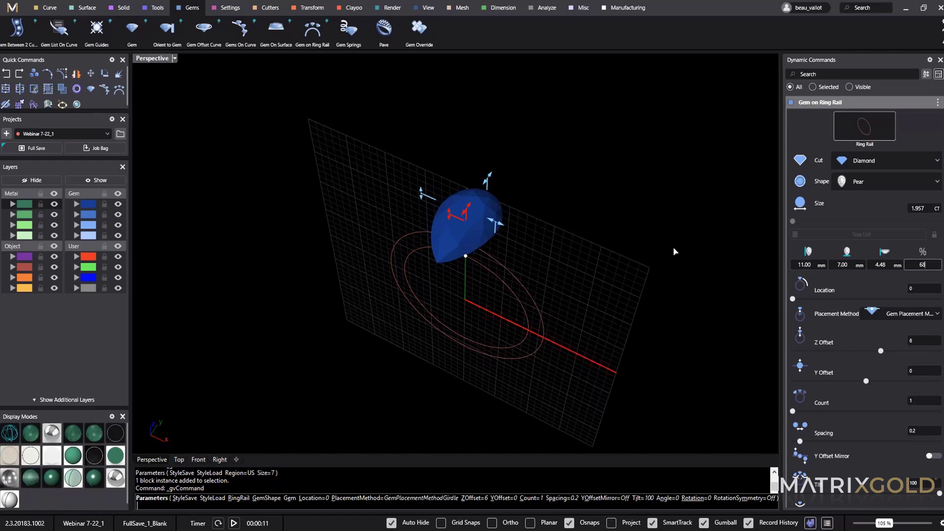
key(Tab)
Step: Lower the pear gem towards the outside rail to a Z offset of 5.2 and apply the edit
right_drag(652, 270, 624, 213)
scroll(623, 214, up, 7)
drag(619, 155, 619, 173)
shift+right_drag(667, 260, 580, 244)
scroll(579, 245, down, 2)
right_drag(644, 251, 615, 264)
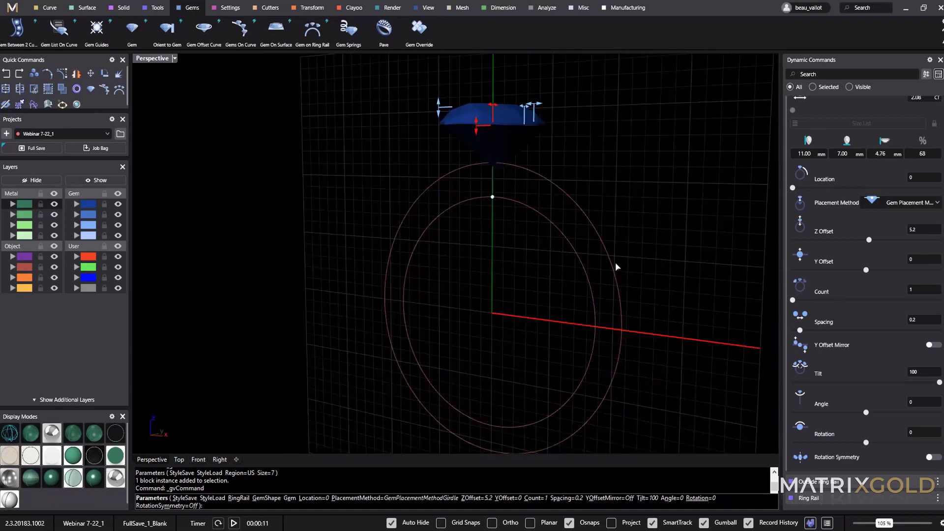
right_click(615, 262)
mouse_move(661, 306)
right_down()
mouse_move(645, 333)
mouse_move(683, 429)
mouse_move(680, 61)
mouse_move(678, 444)
mouse_move(677, 305)
right_up()
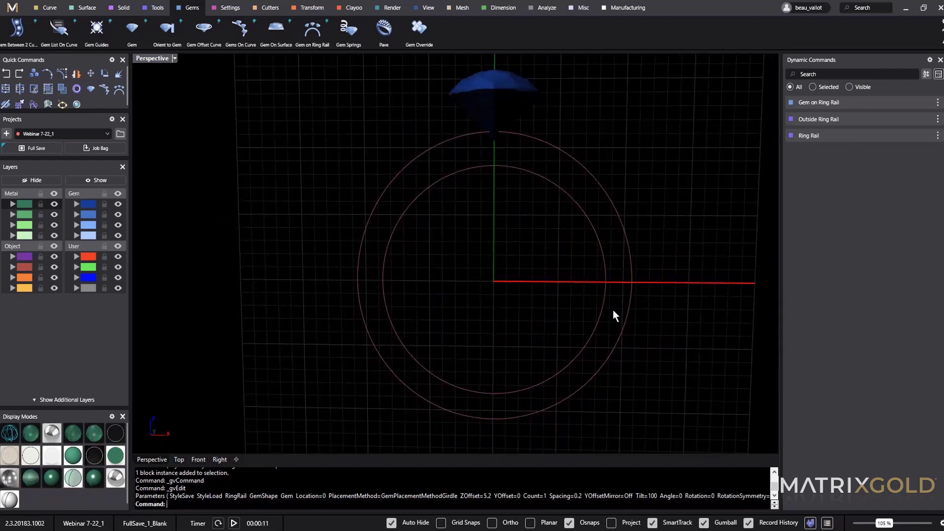
Step: Create a Gem Offset Curve from the pear gem and lower it to a Z offset of -2.6 mm
scroll(613, 312, down, 4)
right_drag(613, 312, 521, 278)
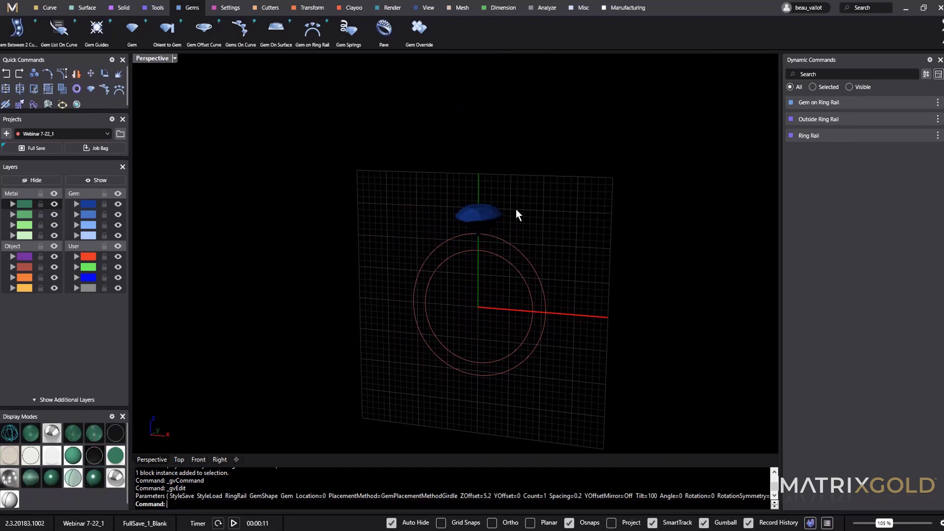
click(477, 214)
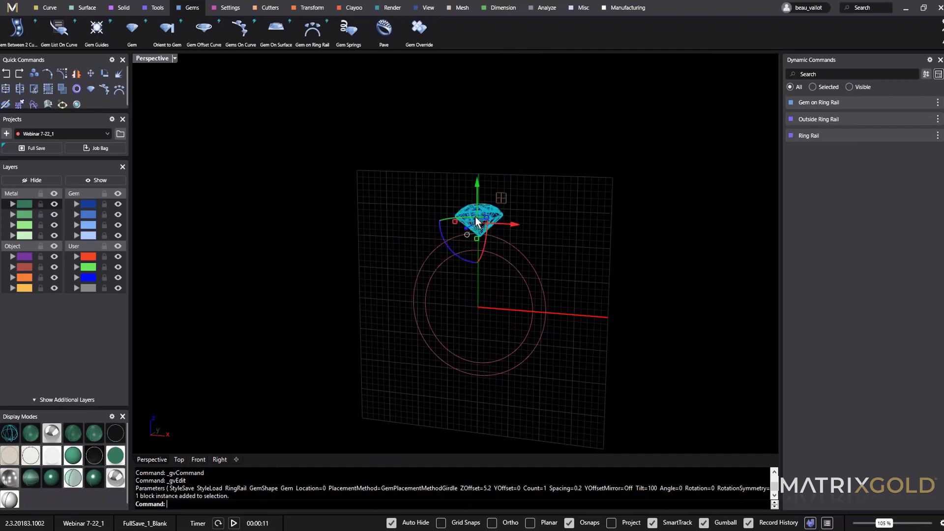
right_drag(474, 216, 492, 301)
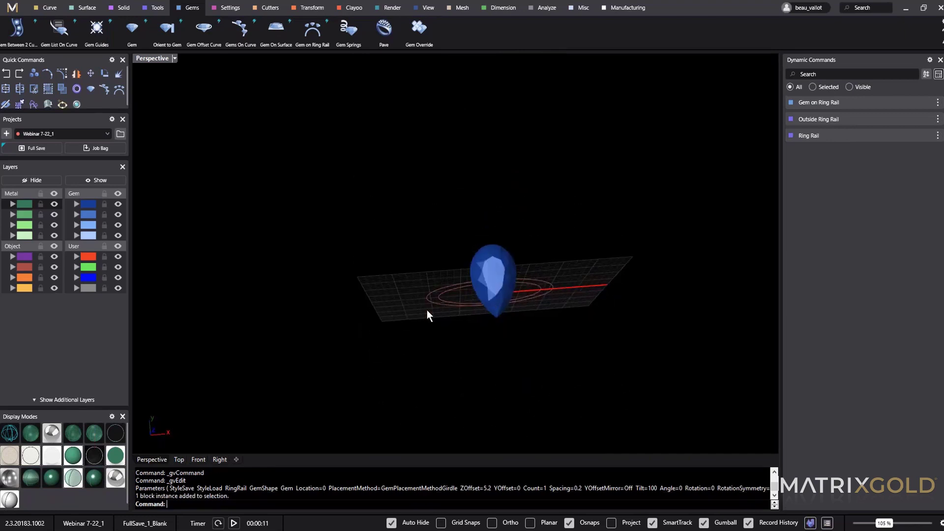
right_drag(426, 310, 420, 317)
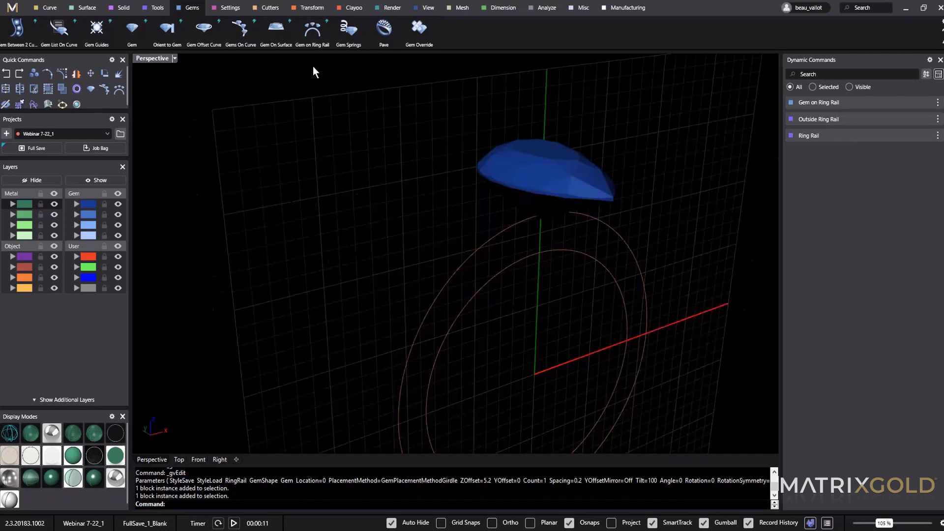
click(209, 40)
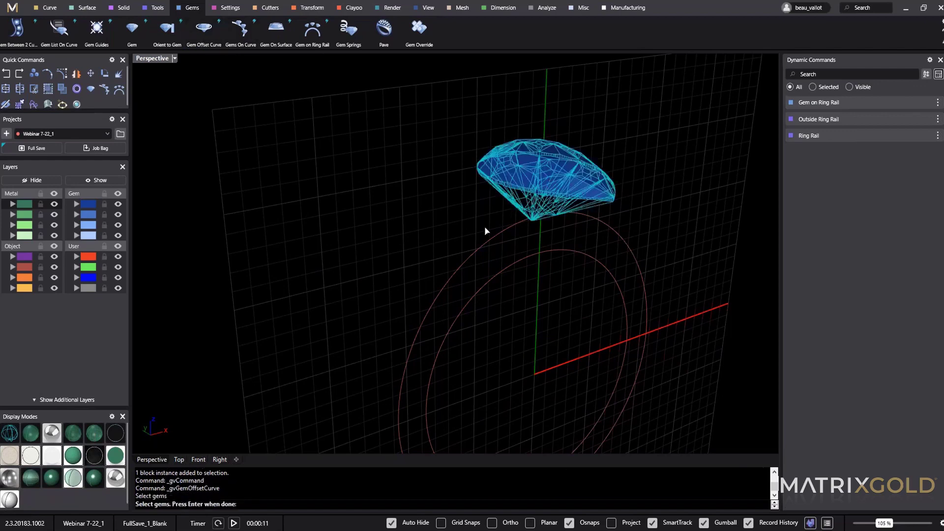
click(204, 39)
click(561, 199)
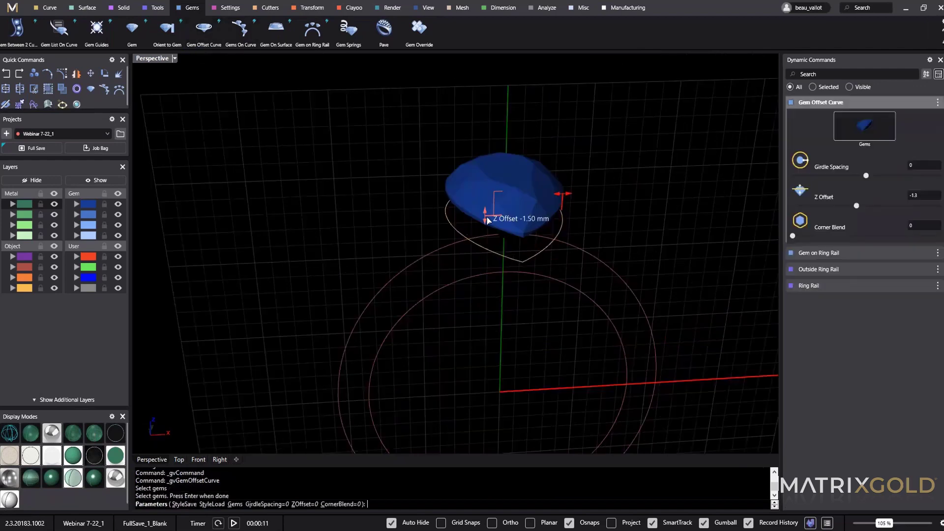
mouse_move(487, 219)
mouse_down()
mouse_move(469, 179)
mouse_move(474, 223)
mouse_up()
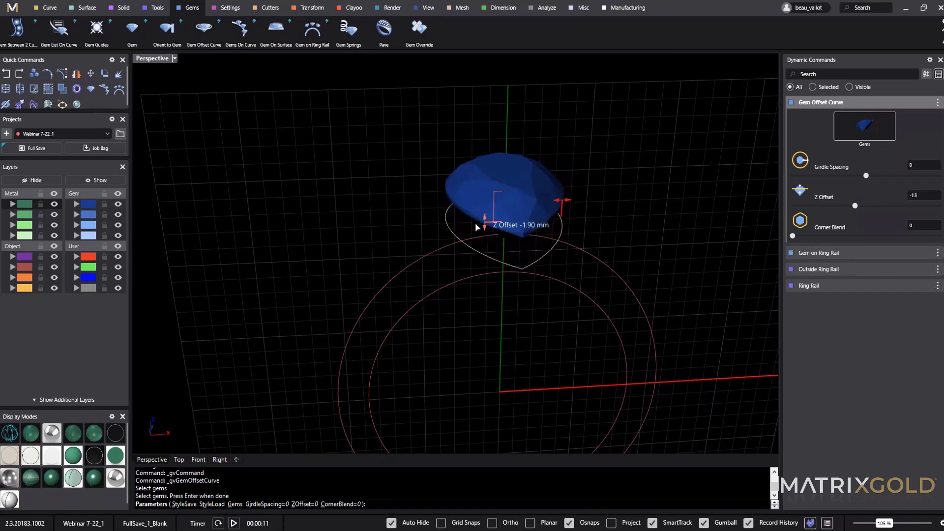
right_drag(491, 284, 477, 249)
drag(475, 183, 460, 193)
Step: Set the pear offset curve's girdle spacing to 1 mm and accept the curve
right_drag(460, 195, 563, 193)
drag(563, 193, 586, 180)
right_drag(592, 231, 551, 285)
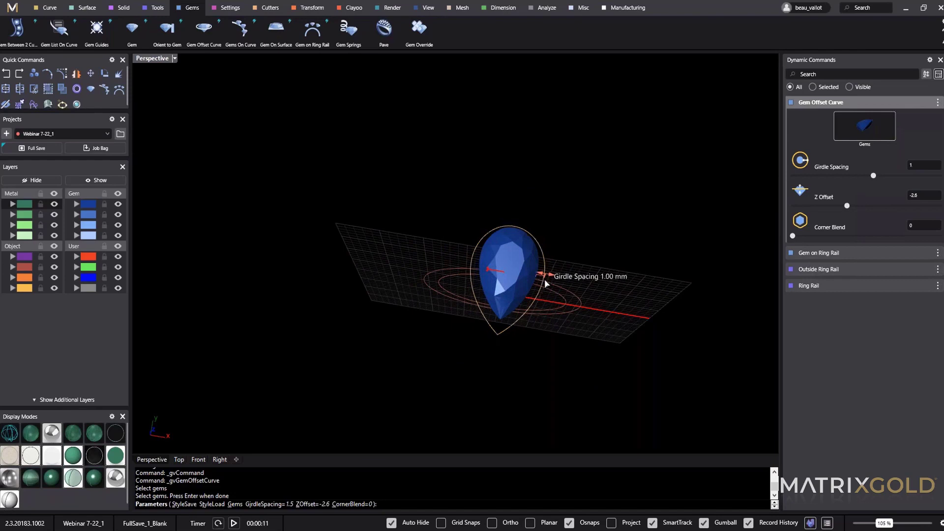
drag(547, 279, 543, 293)
right_drag(544, 293, 533, 170)
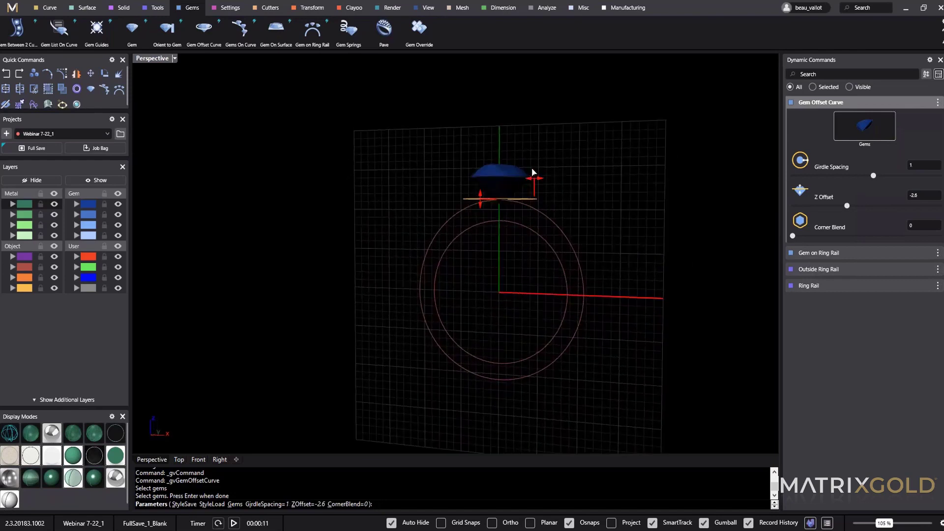
right_click(549, 265)
Step: Create a second Gem Offset Curve from the pear gem with girdle spacing 1 and a Z offset of -5.2
right_drag(549, 265, 492, 224)
scroll(492, 224, up, 2)
scroll(442, 192, up, 3)
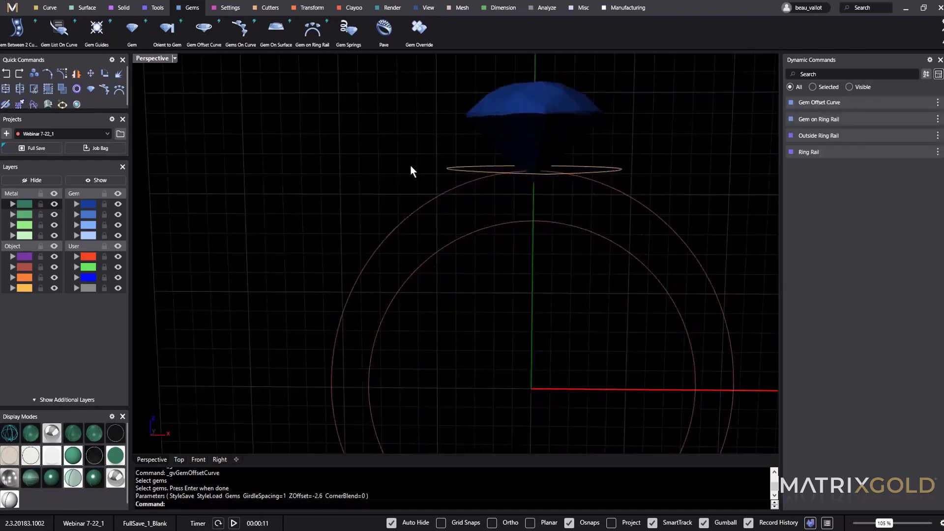
click(448, 168)
click(493, 244)
right_drag(506, 315, 528, 346)
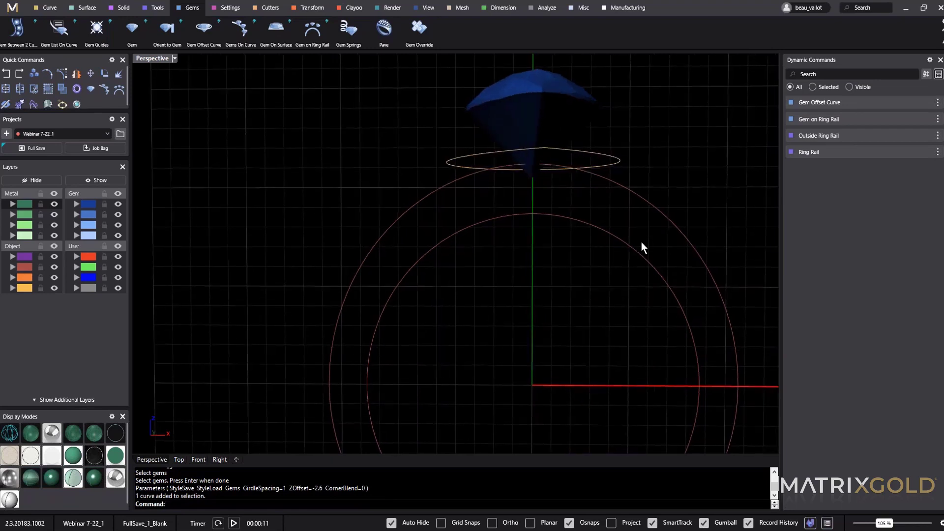
click(538, 101)
right_click(539, 101)
drag(515, 111, 525, 215)
right_drag(524, 214, 590, 216)
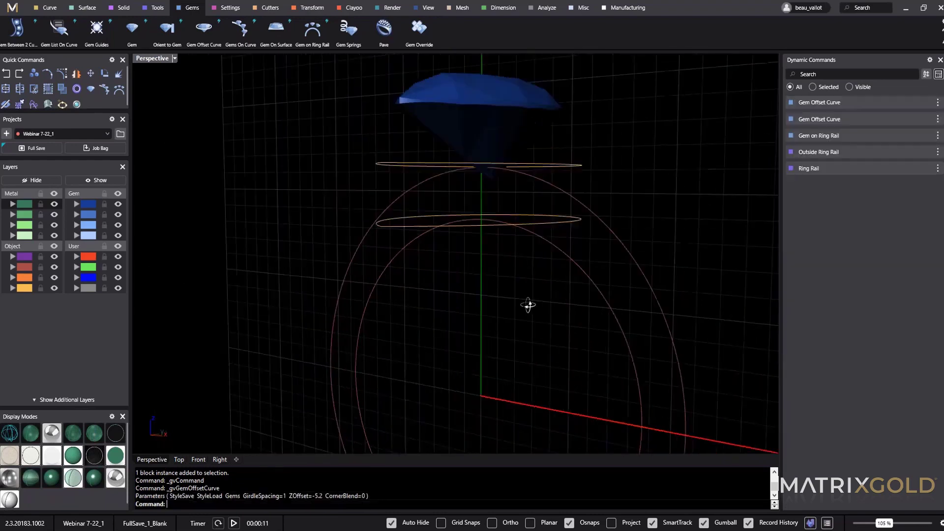
Step: Examine how the two pear offset curves line up with the finger rail and the outside rail
right_drag(529, 305, 440, 373)
scroll(563, 270, down, 5)
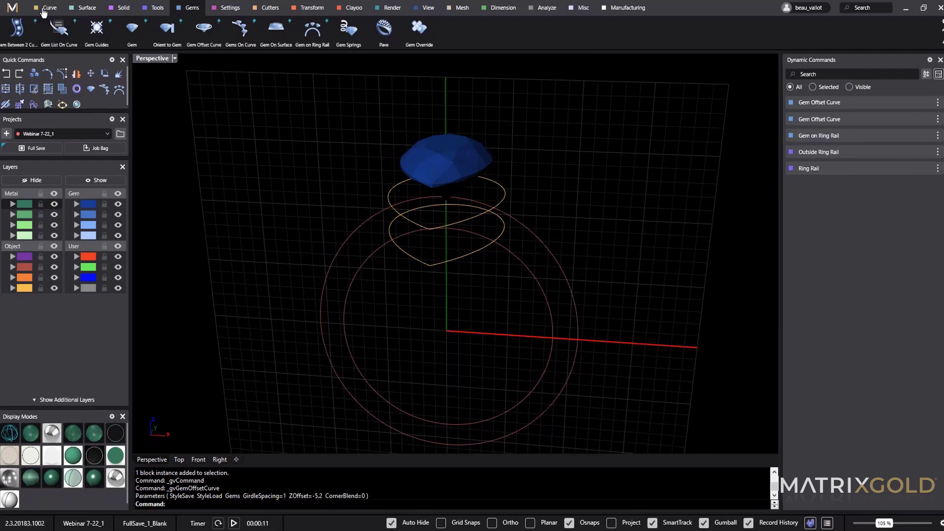
click(43, 10)
right_drag(282, 244, 378, 273)
click(379, 273)
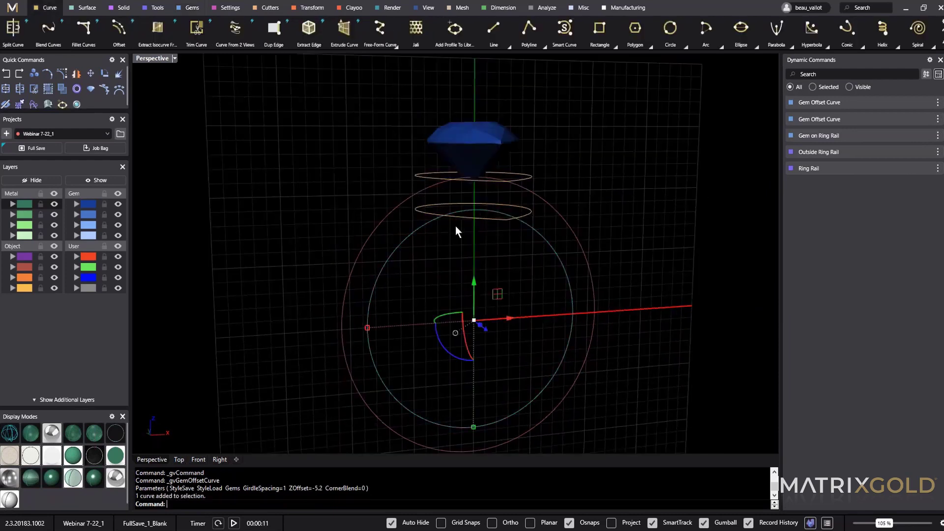
shift+click(455, 227)
key(Escape)
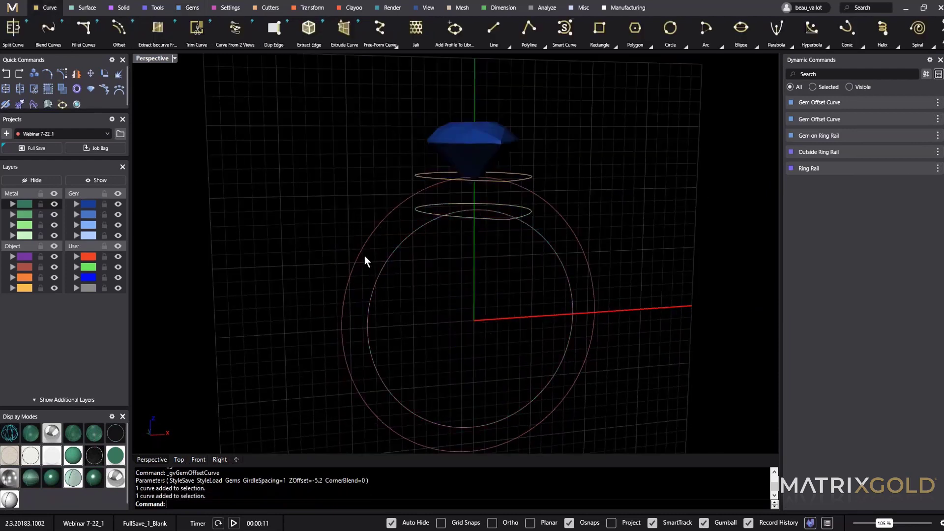
click(387, 213)
click(363, 151)
right_drag(444, 277, 404, 319)
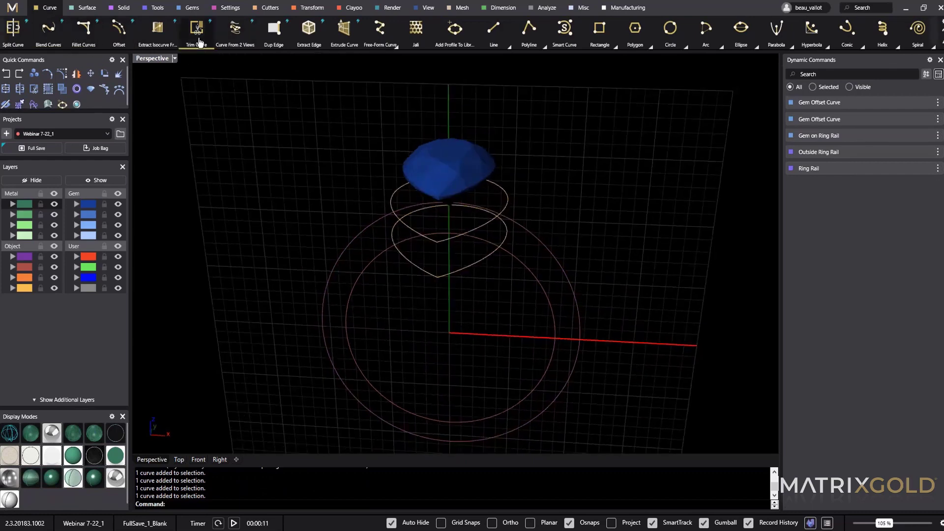
click(235, 30)
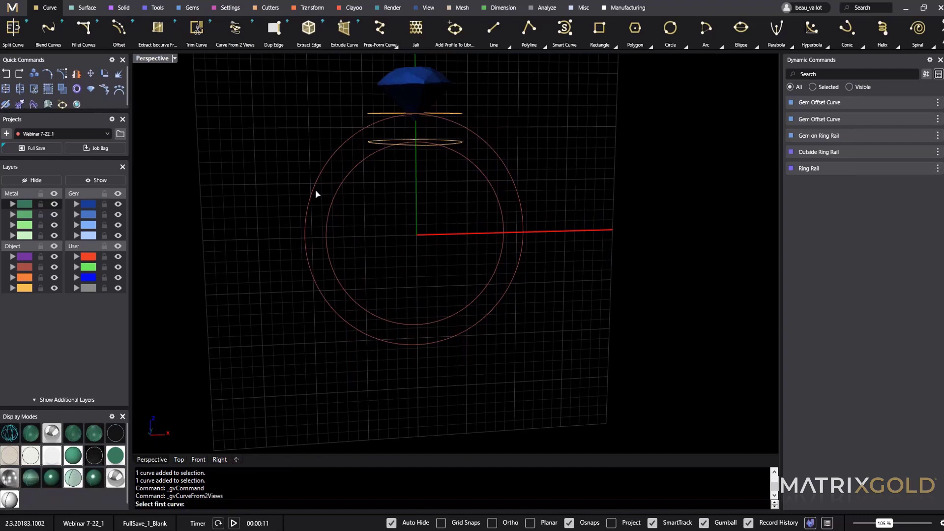
right_drag(437, 278, 408, 62)
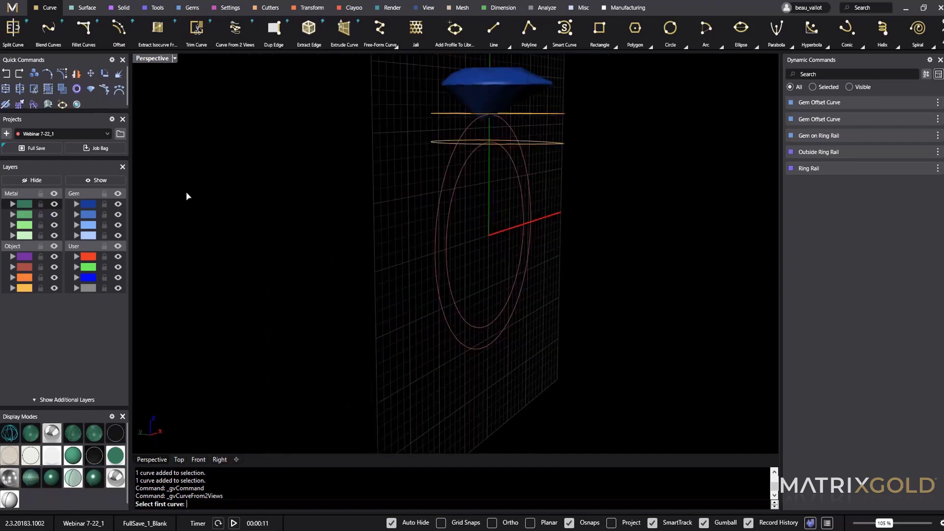
double_click(152, 61)
double_click(142, 59)
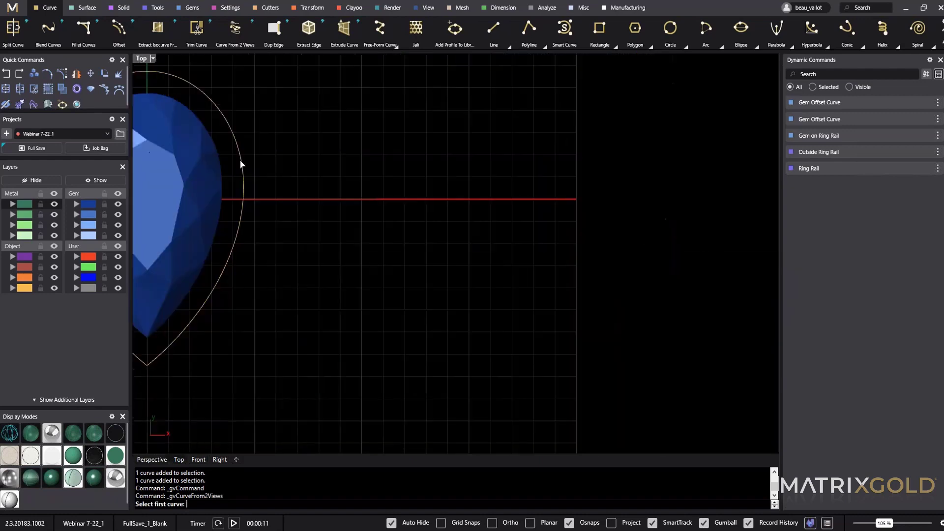
right_drag(240, 161, 424, 165)
scroll(424, 165, down, 6)
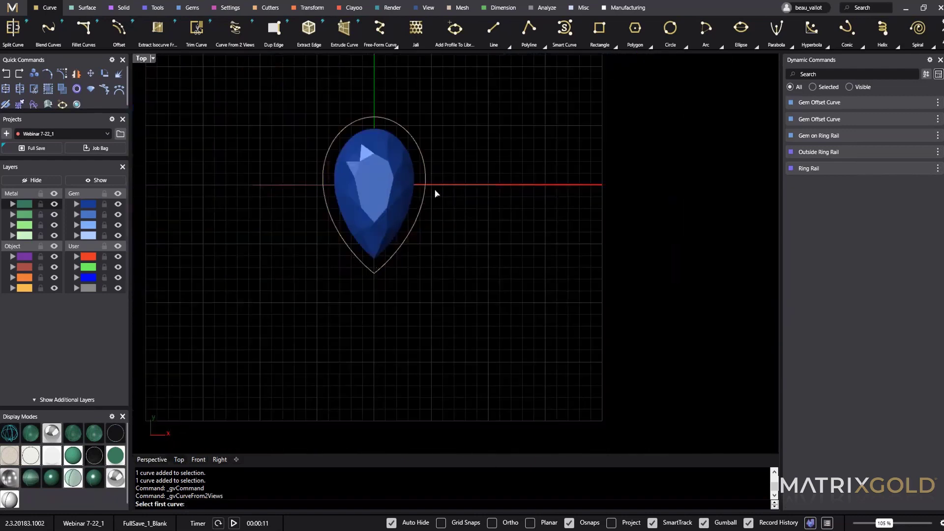
double_click(141, 59)
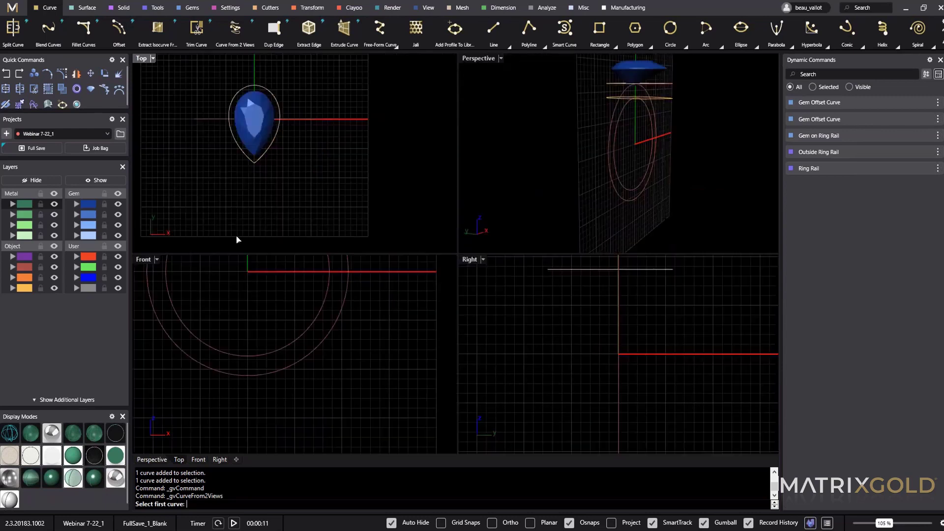
double_click(472, 58)
right_drag(569, 178, 223, 214)
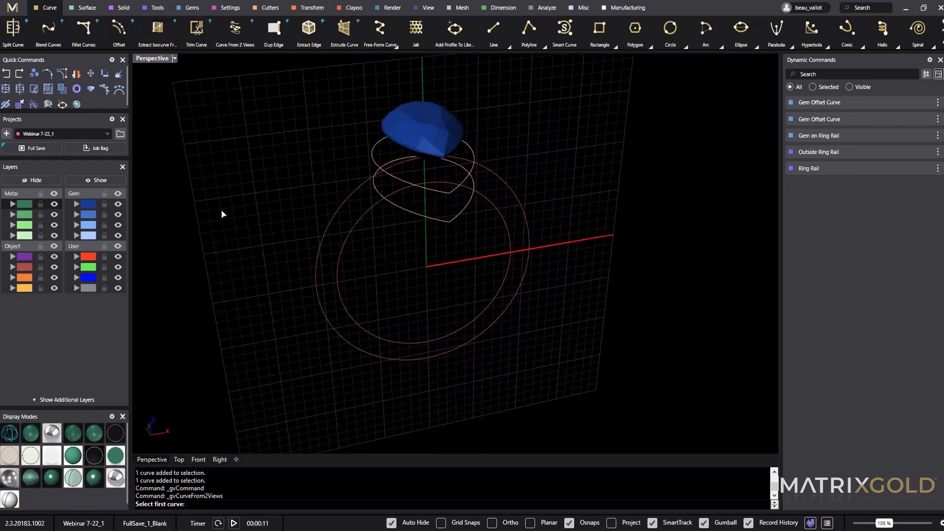
click(372, 211)
click(397, 210)
right_drag(402, 264, 412, 239)
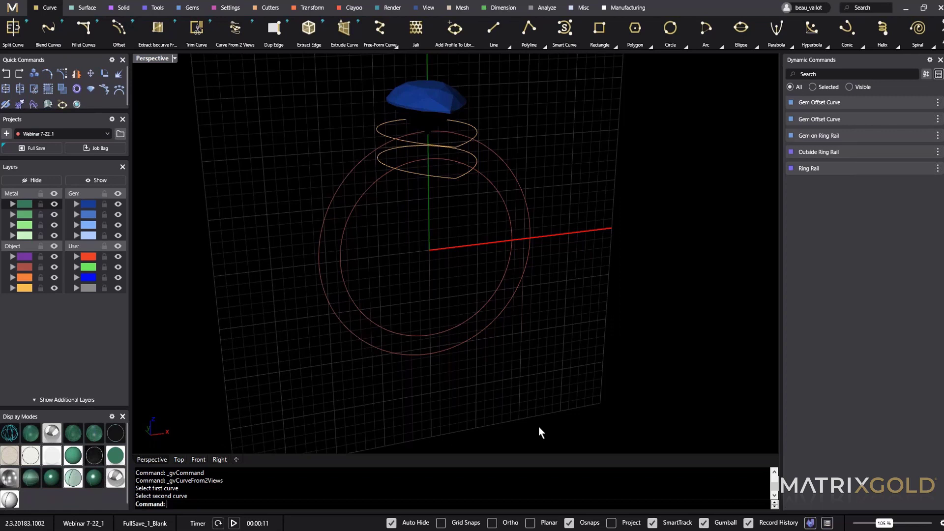
Step: Combine the finger rail and the lower pear offset curve with Curve From 2 Views and accept the result
right_drag(512, 395, 488, 358)
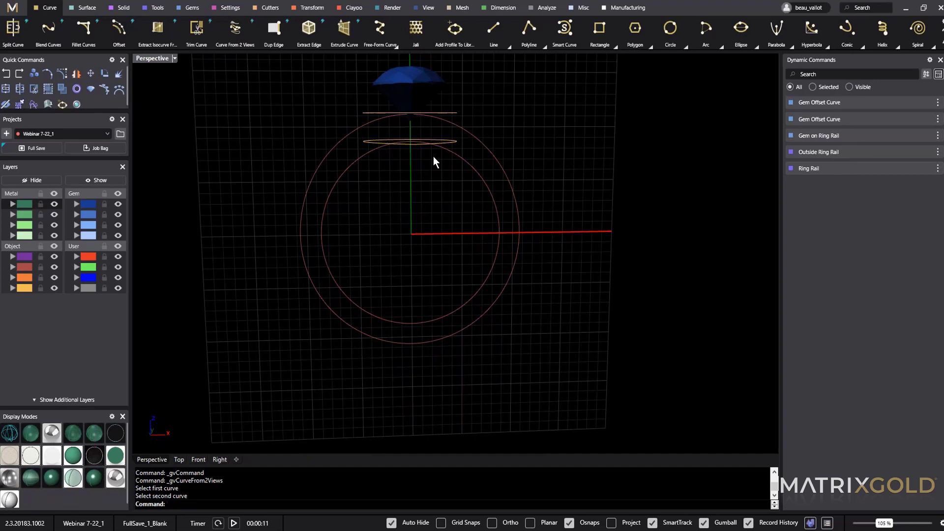
right_drag(433, 156, 447, 182)
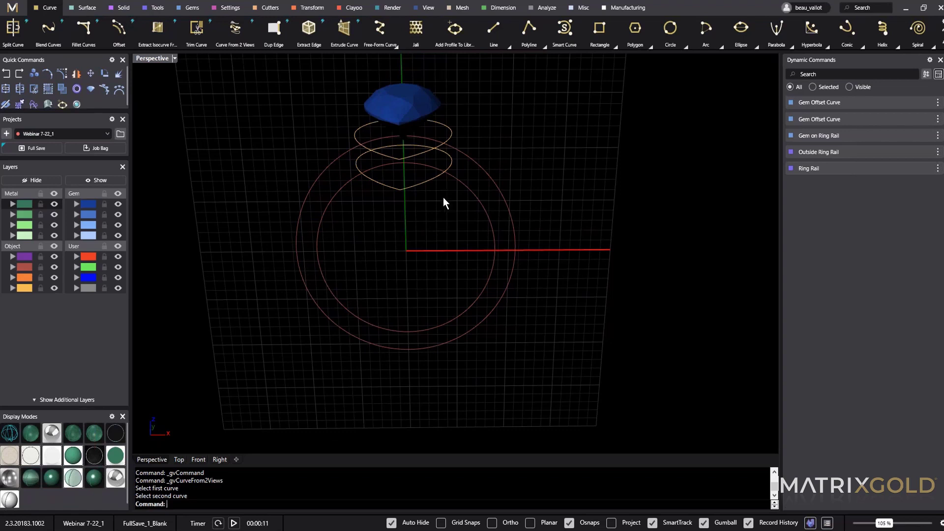
right_drag(444, 196, 464, 214)
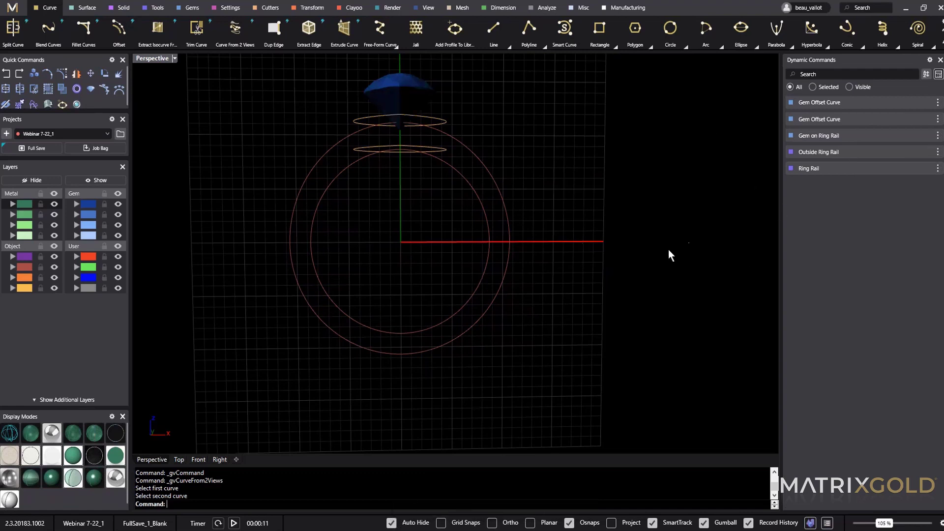
right_drag(621, 255, 620, 290)
key(Return)
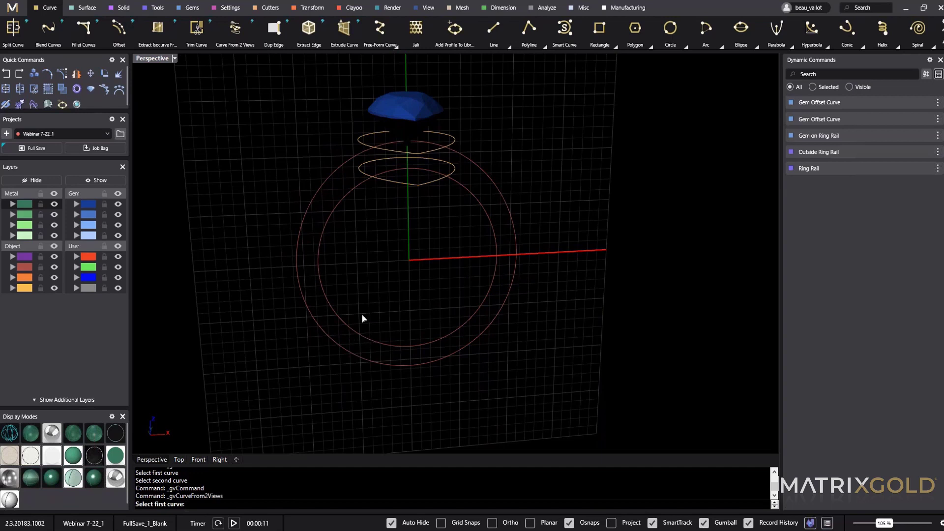
click(352, 325)
click(400, 185)
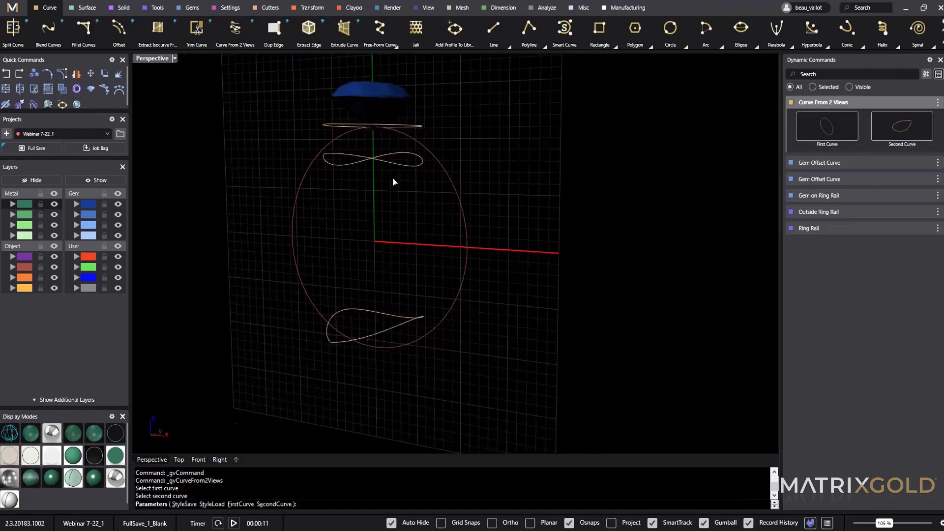
mouse_move(427, 256)
right_down()
mouse_move(496, 211)
mouse_move(432, 280)
mouse_move(426, 274)
right_up()
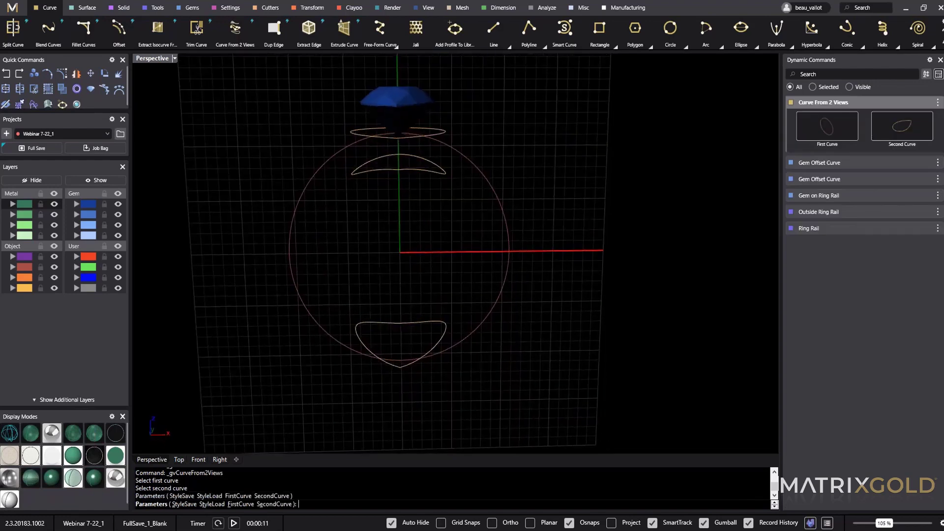
right_click(427, 273)
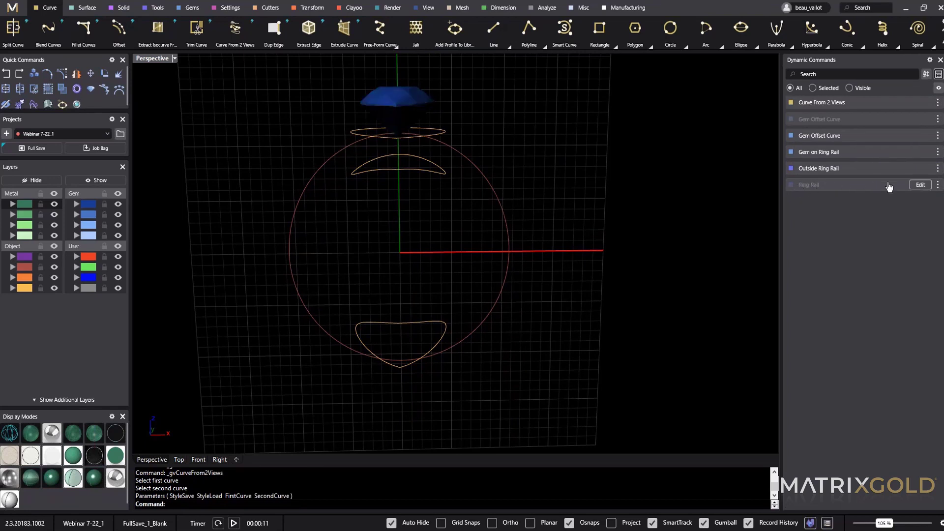
Step: Unhide the finger rail and turn off Auto Hide for source curves
right_drag(634, 253, 580, 239)
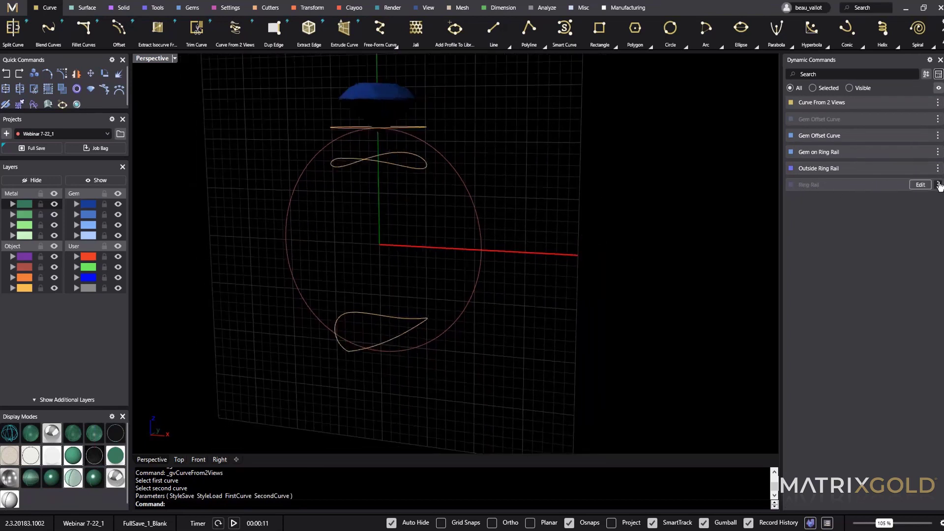
click(937, 184)
click(923, 254)
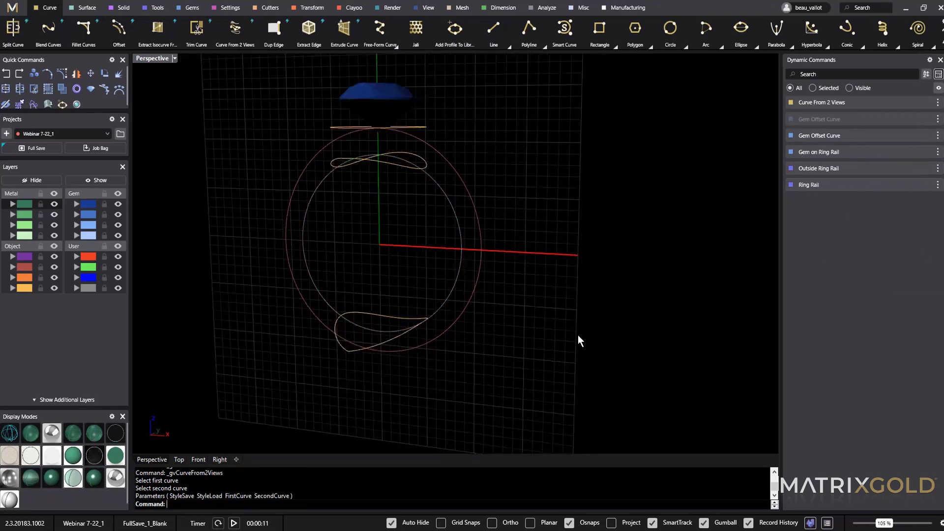
right_drag(577, 339, 388, 526)
click(392, 524)
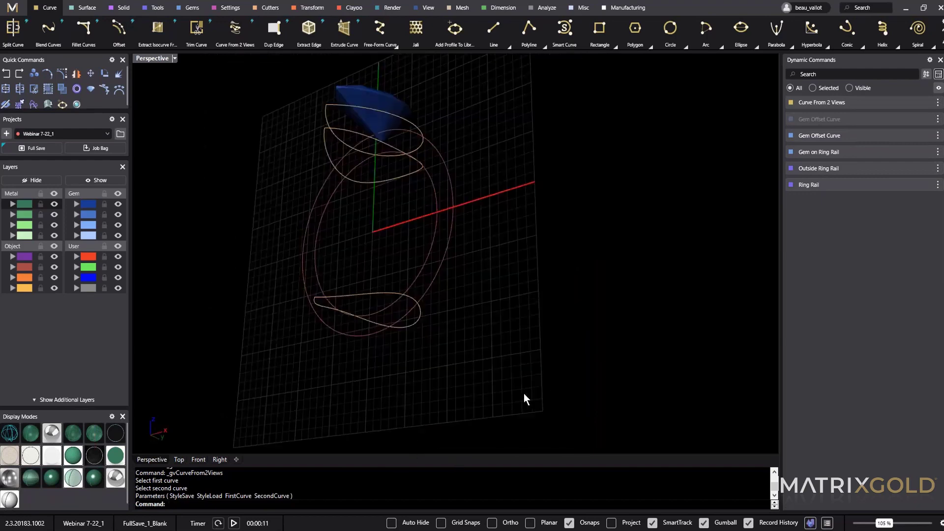
Step: Combine the outside ring rail and the upper pear offset curve with Curve From 2 Views and accept the result
right_drag(522, 396, 472, 337)
right_drag(618, 393, 585, 364)
click(233, 45)
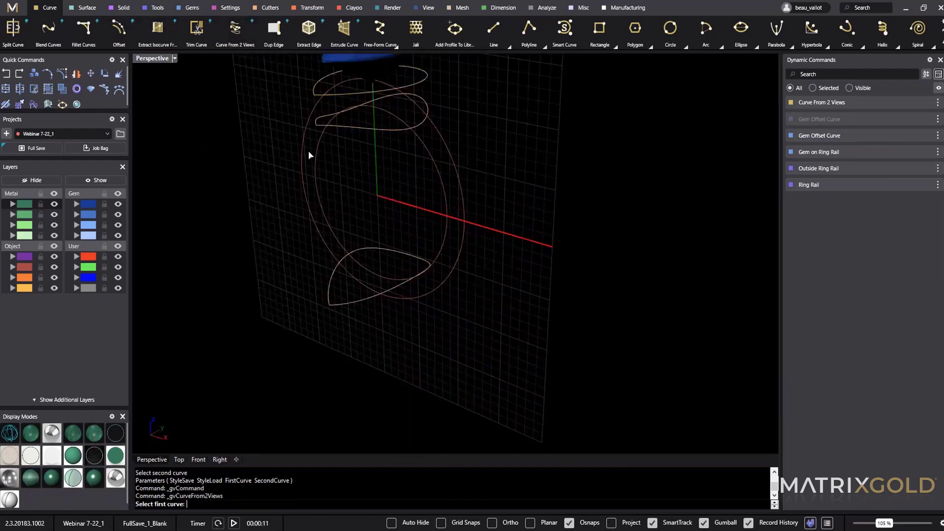
click(302, 148)
click(315, 91)
right_drag(303, 253, 442, 240)
key(Return)
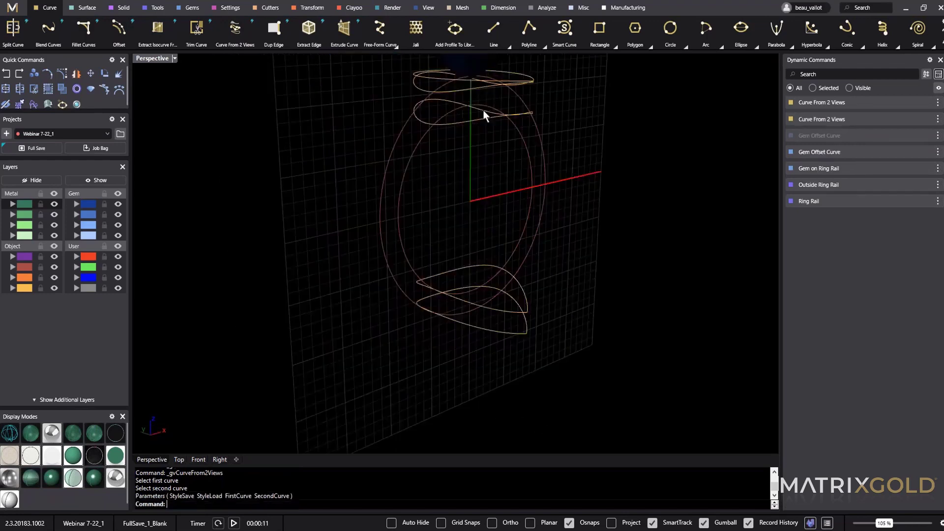
Step: Inspect the upper pear-shaped curve on the outside rail, and undo the last Curve From 2 Views
click(433, 78)
key(Escape)
click(429, 79)
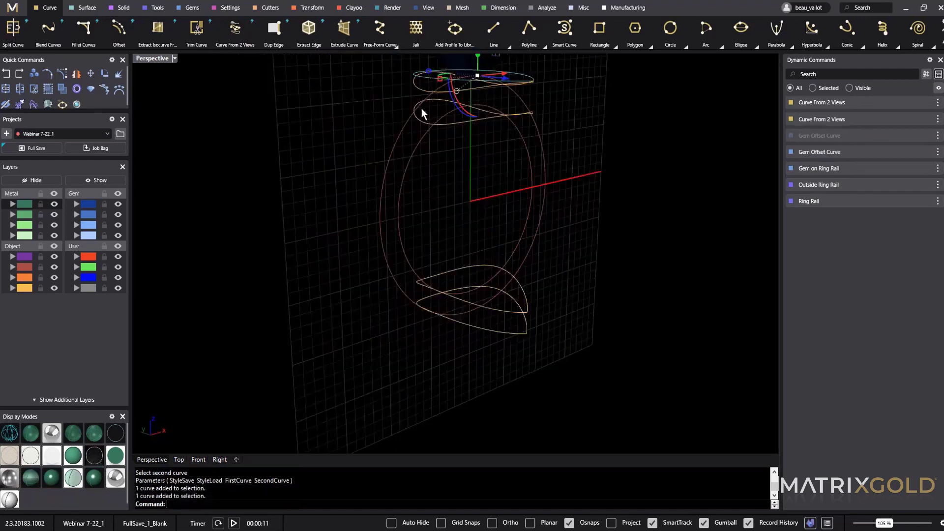
right_drag(412, 172, 447, 360)
key(ctrl+z)
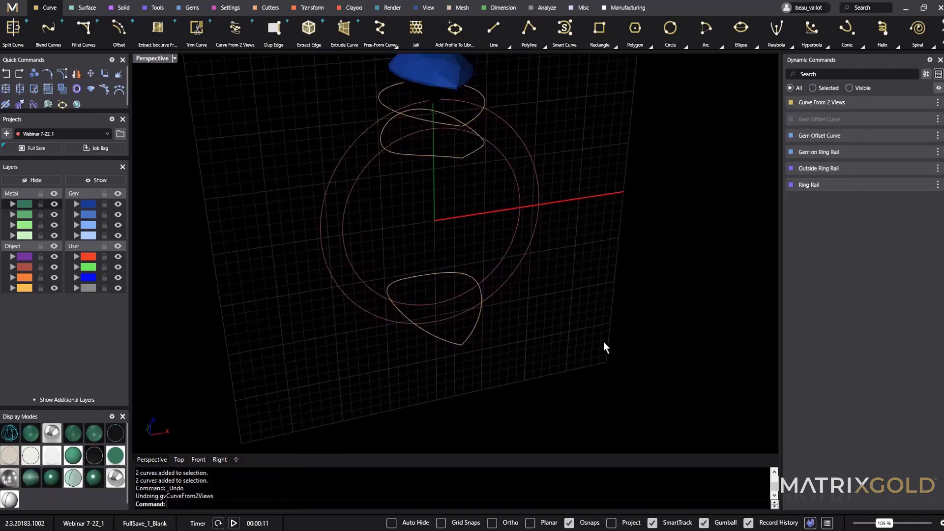
right_drag(603, 343, 576, 388)
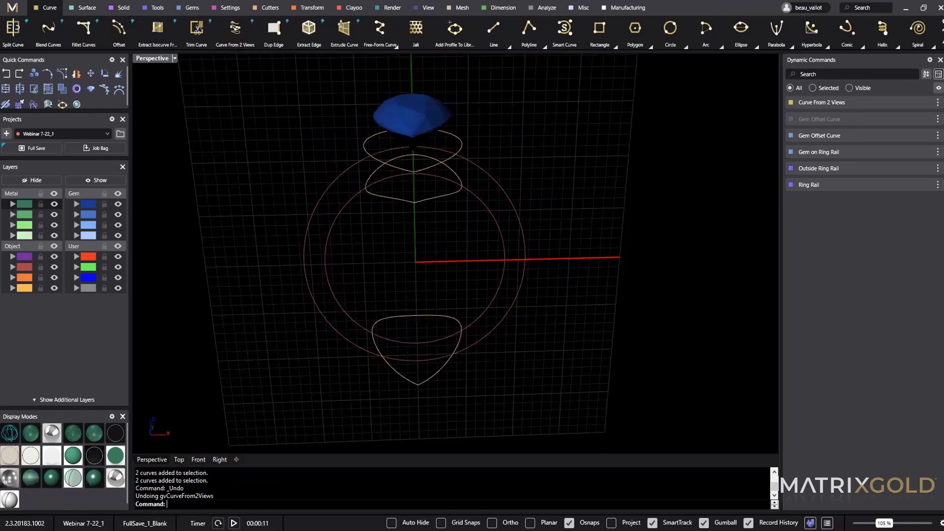
Step: Turn on Auto Hide and combine the outside ring rail with the upper pear offset curve using Curve From 2 Views
click(392, 523)
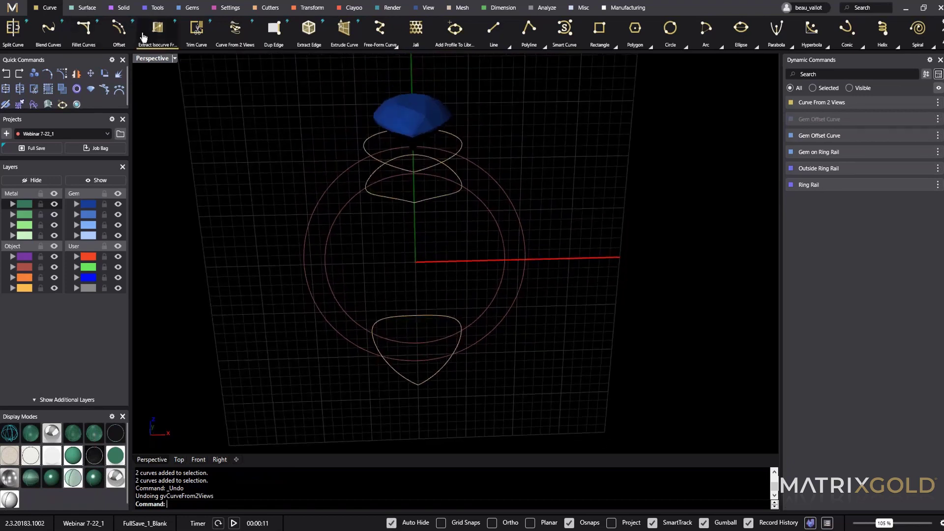
click(225, 49)
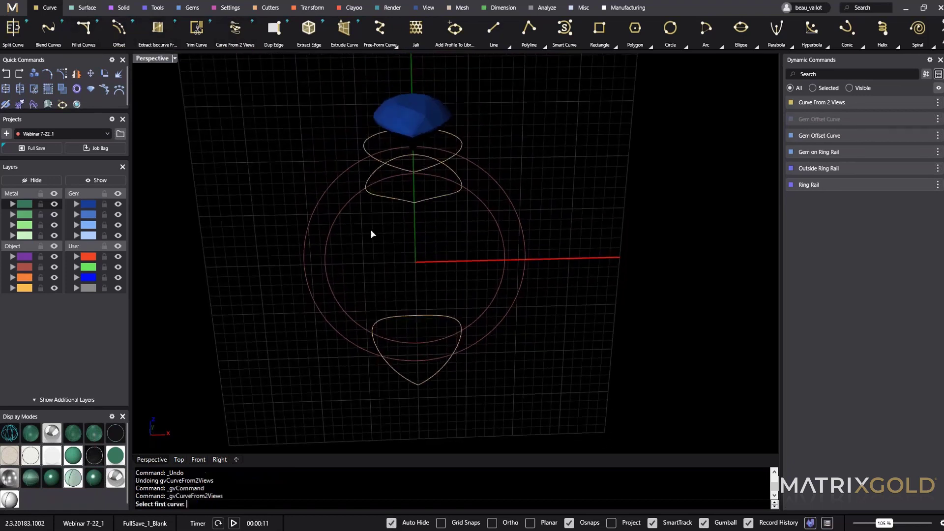
click(339, 176)
click(363, 146)
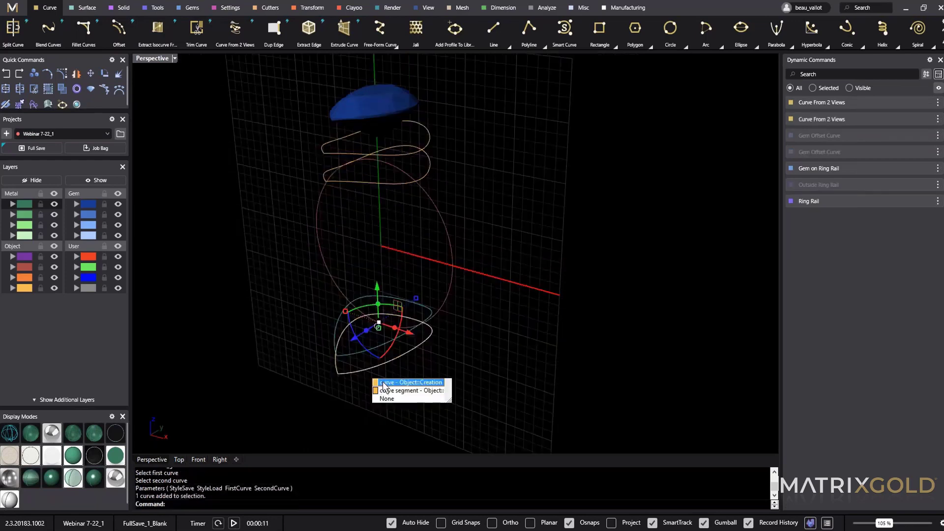
Step: Select both extra pear-shaped curves at the base of the ring and hide them
click(386, 383)
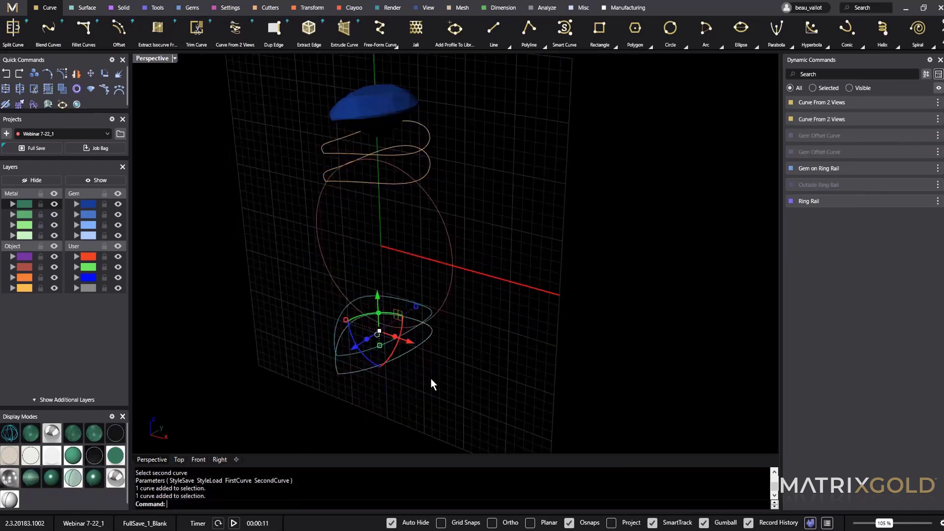
text(gvHide)
key(Return)
right_drag(430, 378, 540, 374)
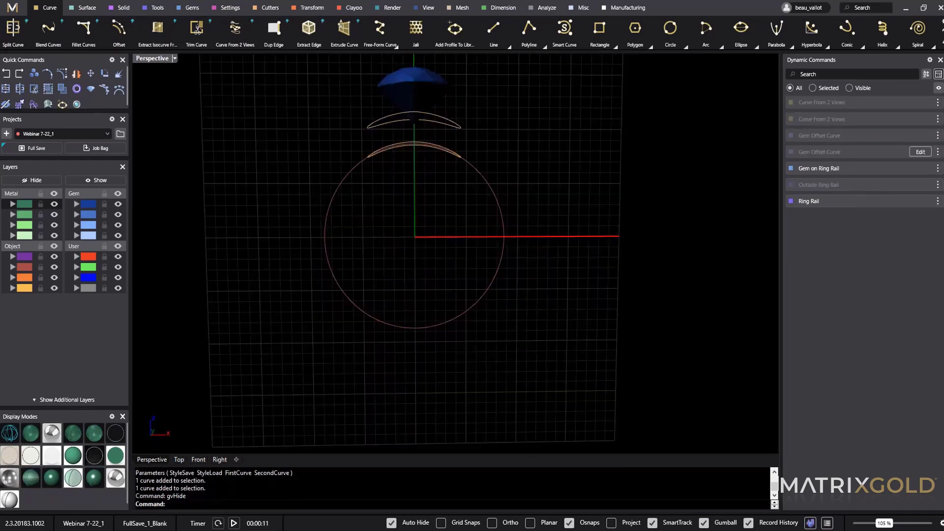
Step: Show the hidden Outside Ring Rail again
click(937, 184)
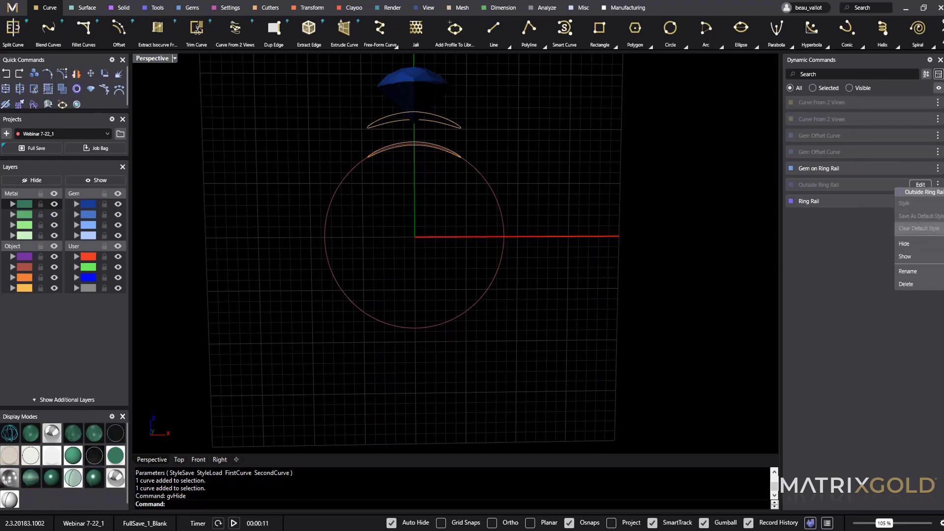
click(919, 256)
right_drag(652, 217, 716, 242)
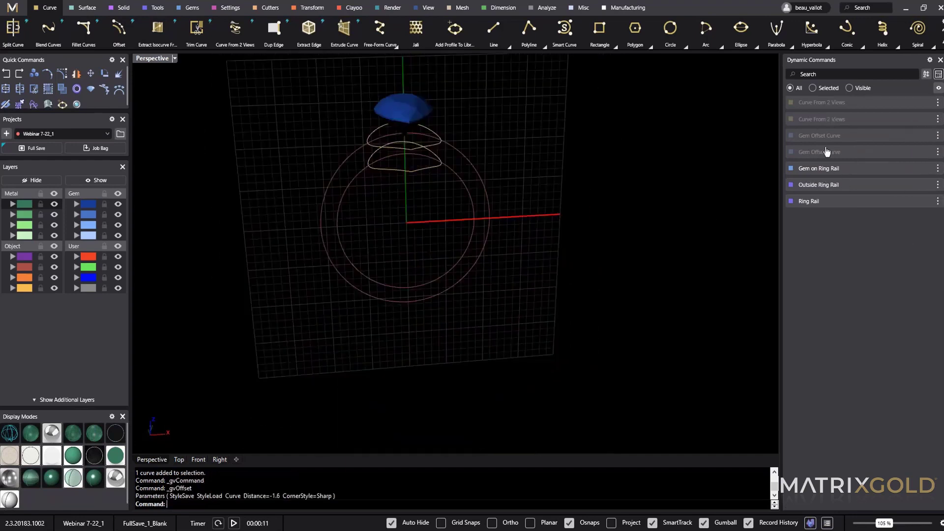
Step: Rename the more recent Gem Offset Curve command as "Top V Rail"
mouse_move(848, 138)
click(923, 134)
click(937, 135)
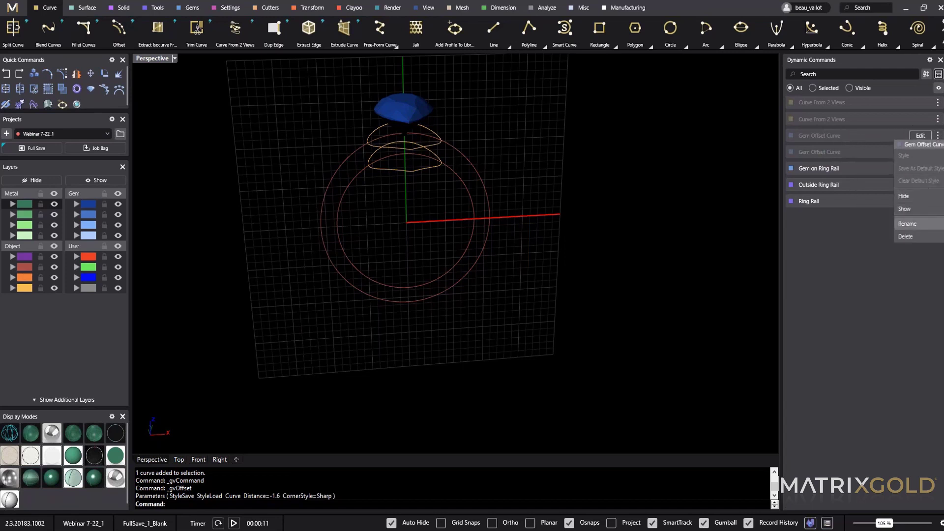
click(907, 223)
text(Top V)
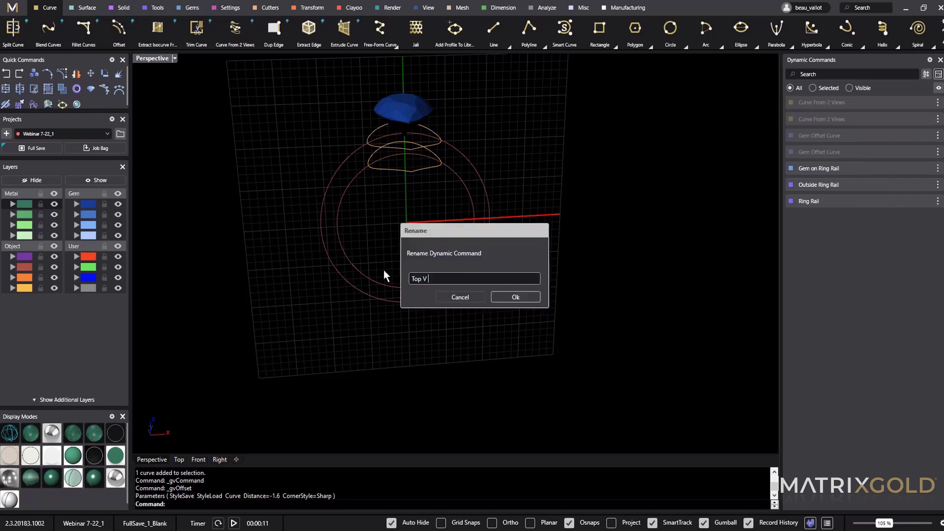
text( Rail)
key(Return)
Step: Rename the remaining Gem Offset Curve command as "Bottom V Rail"
click(937, 151)
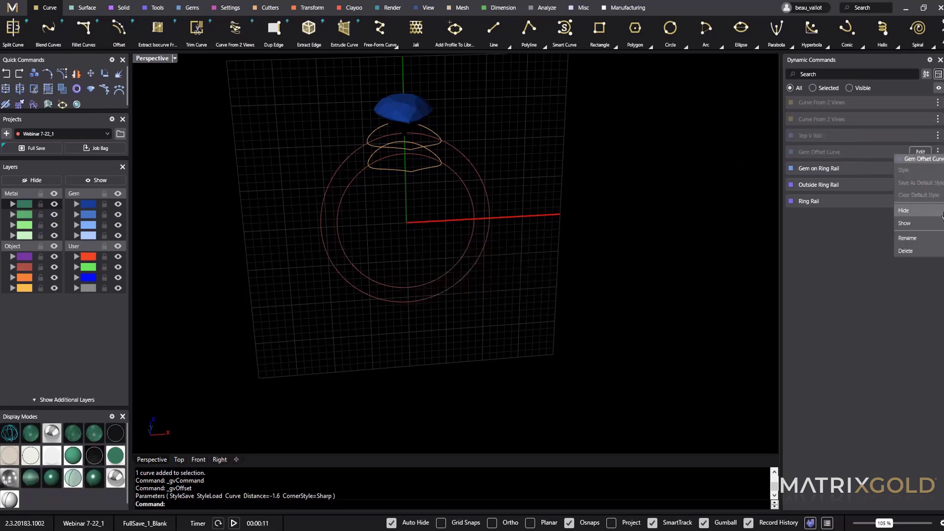
click(914, 238)
text(Bottom V)
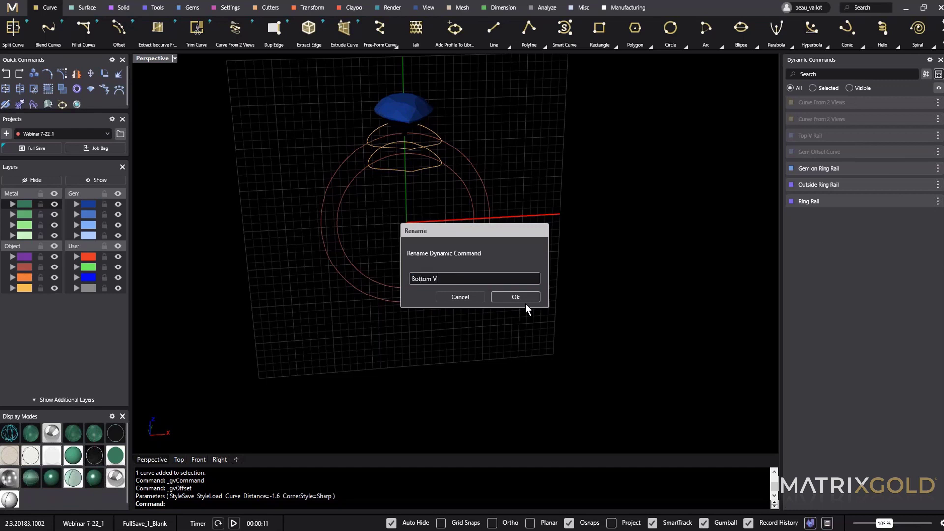
text( Rail)
key(Return)
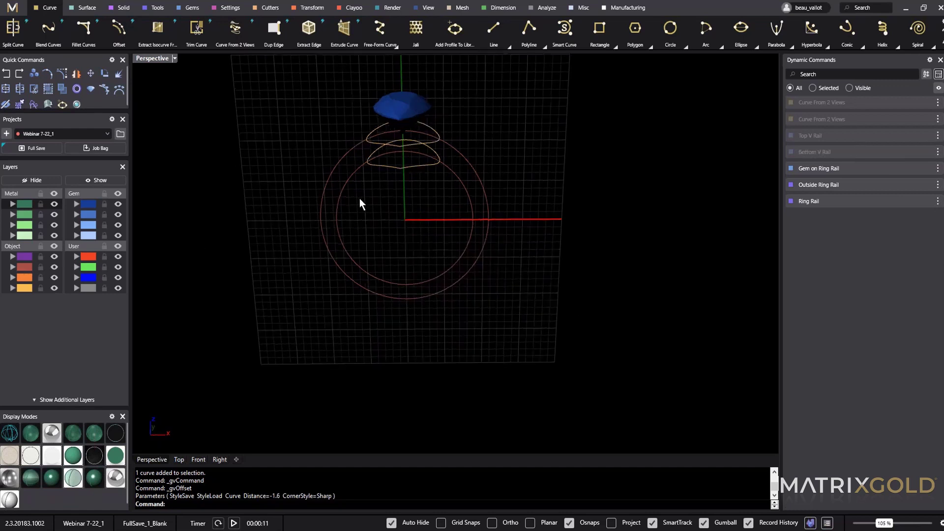
Step: Start Blend Curves with the outside ring rail as first curve and the upper pear-shaped curve as second curve
shift+right_drag(594, 218, 663, 251)
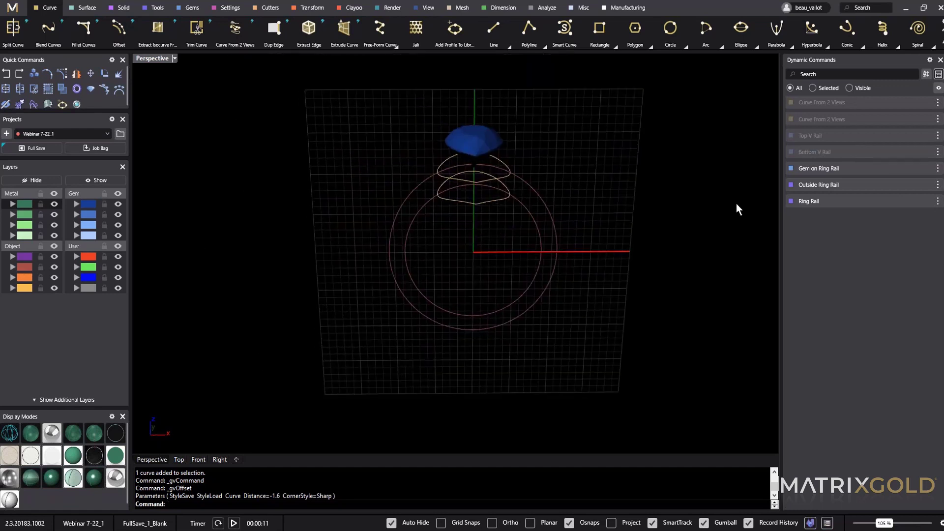
scroll(481, 245, up, 5)
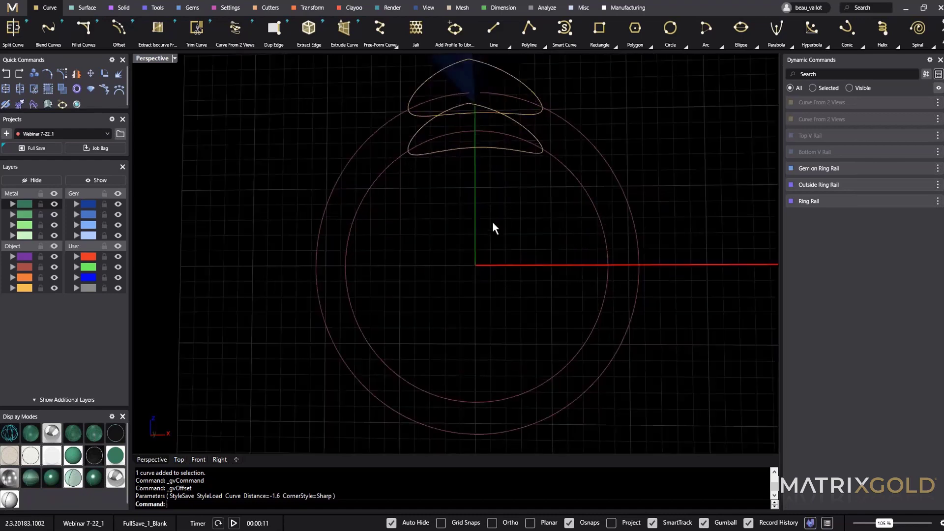
scroll(478, 246, up, 3)
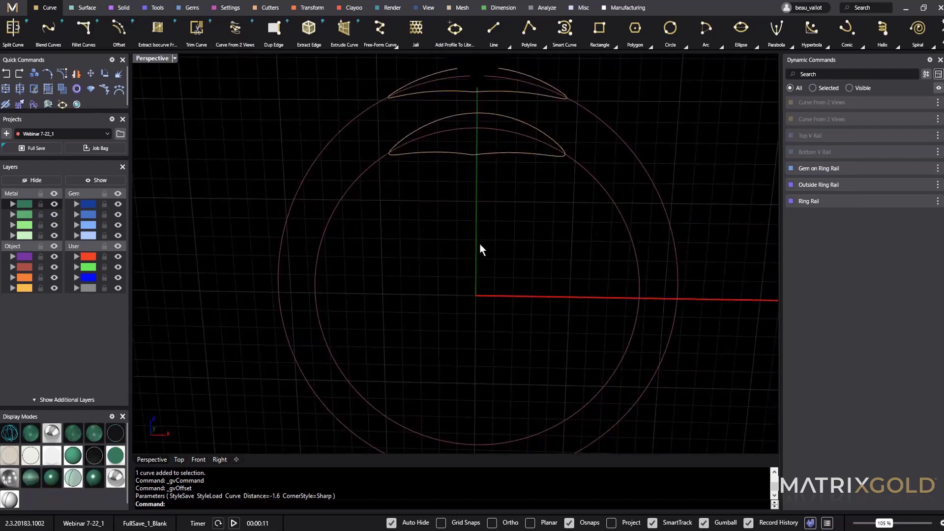
right_drag(497, 256, 427, 200)
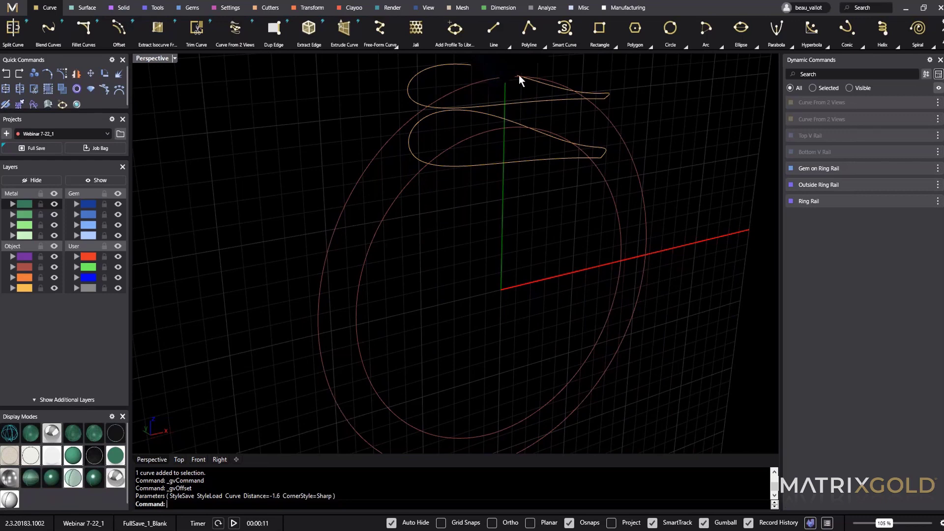
click(48, 29)
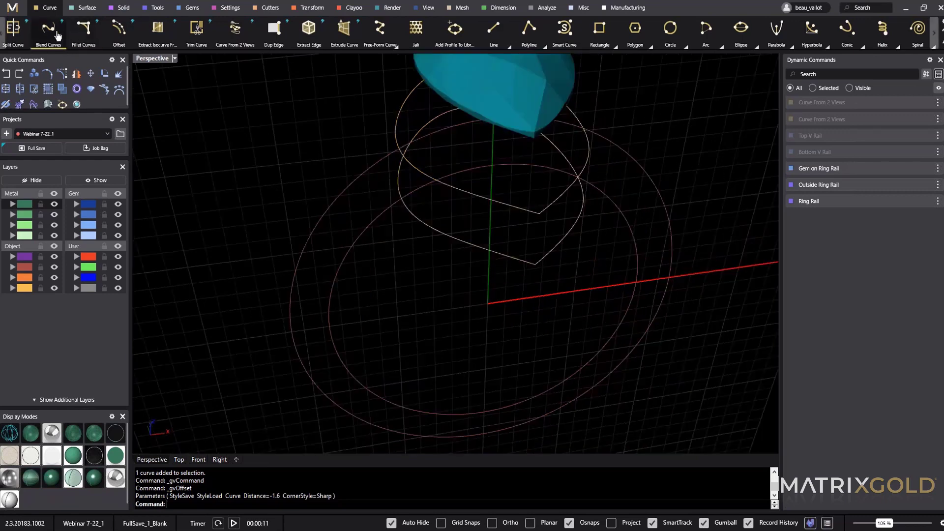
right_drag(362, 201, 449, 75)
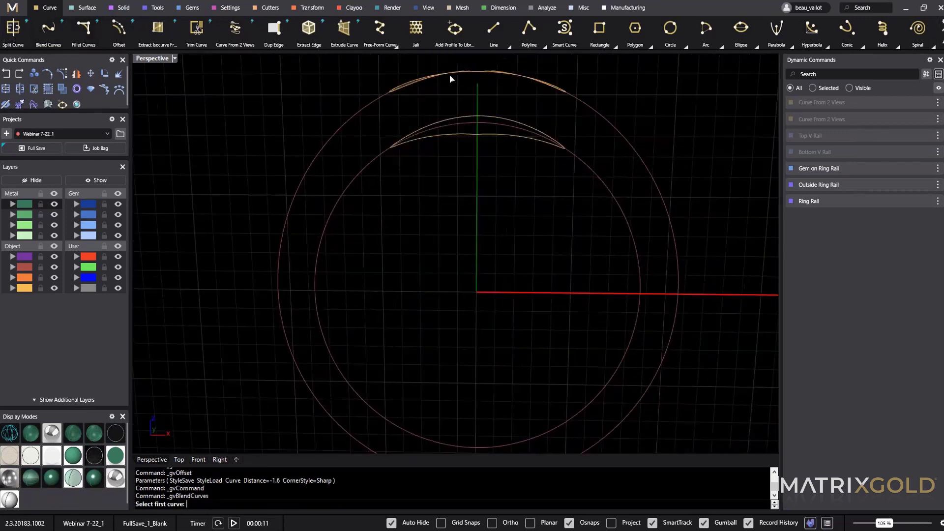
right_drag(381, 120, 420, 129)
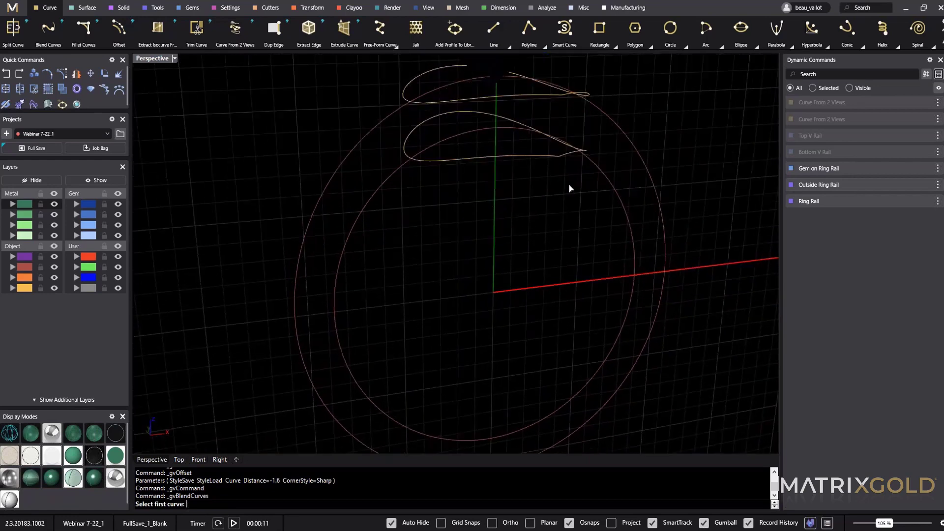
right_drag(568, 188, 657, 104)
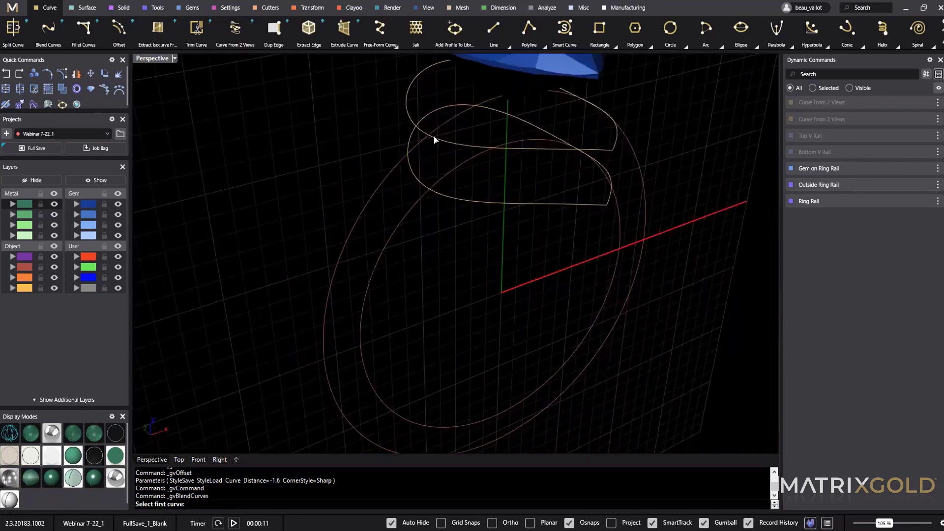
right_drag(338, 282, 337, 89)
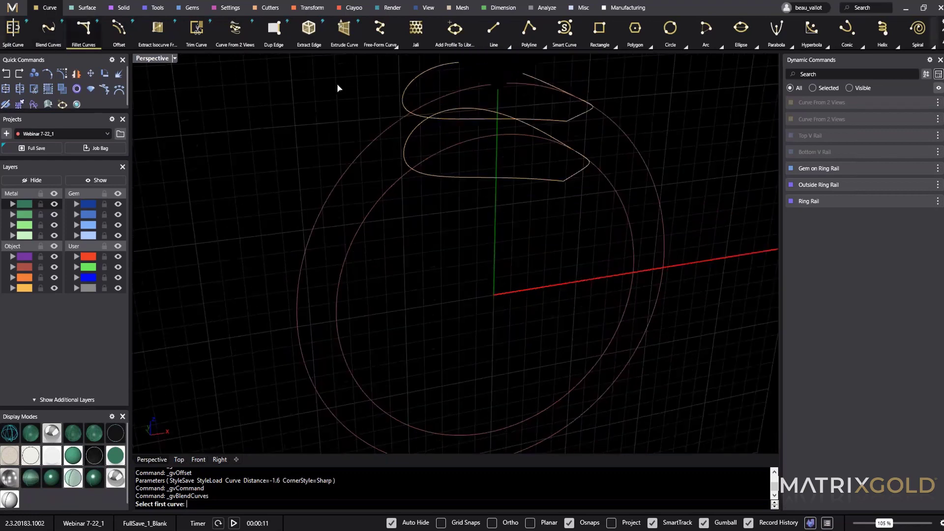
click(353, 163)
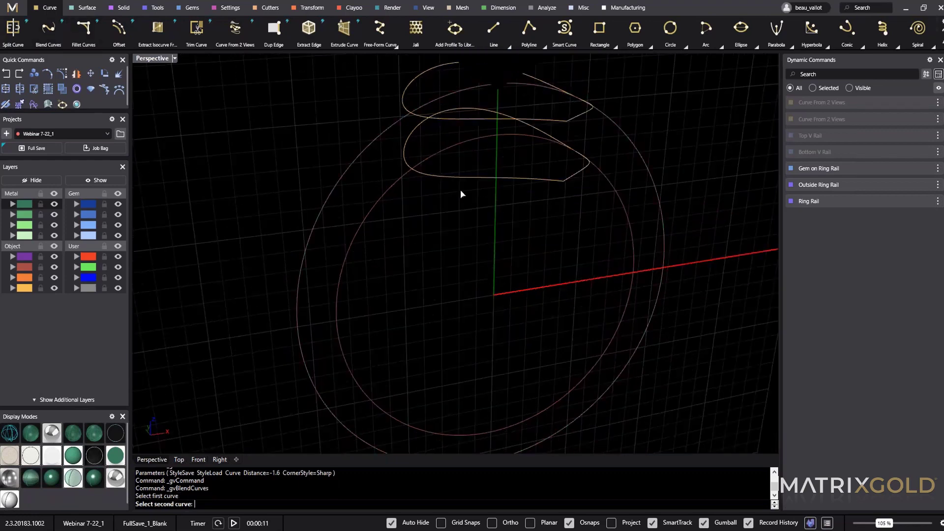
click(555, 121)
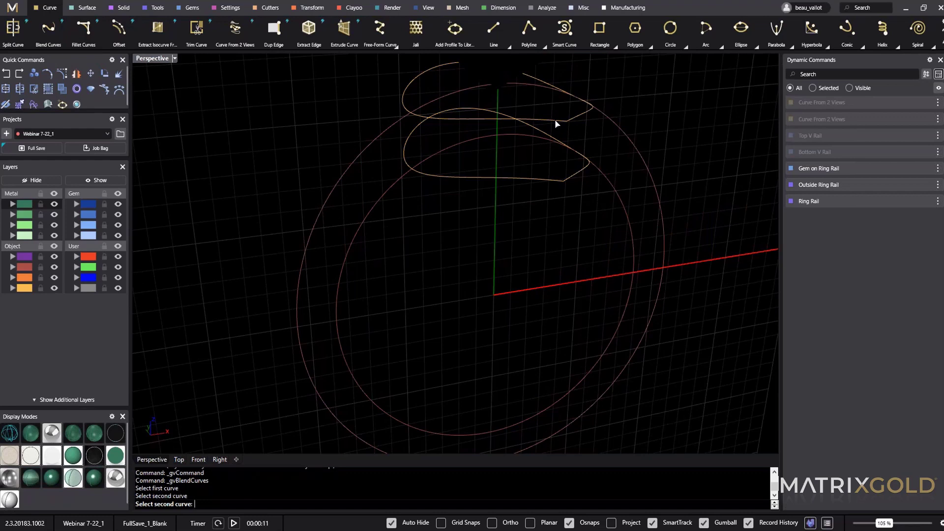
Step: Position the blend's end points at 0.81 along the outside rail and 0.58 along the upper pear curve
drag(499, 87, 308, 251)
drag(460, 65, 527, 119)
right_drag(459, 196, 600, 273)
drag(528, 105, 543, 123)
right_drag(573, 167, 300, 217)
right_drag(448, 232, 335, 147)
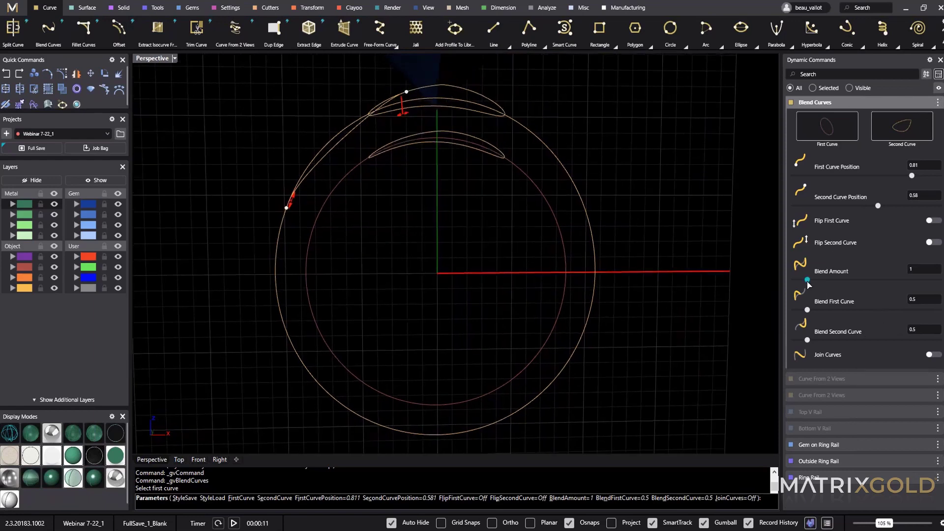
Step: Set the Blend Amount to 1.7 and shift the Second Curve Position to 0.61
drag(807, 280, 818, 280)
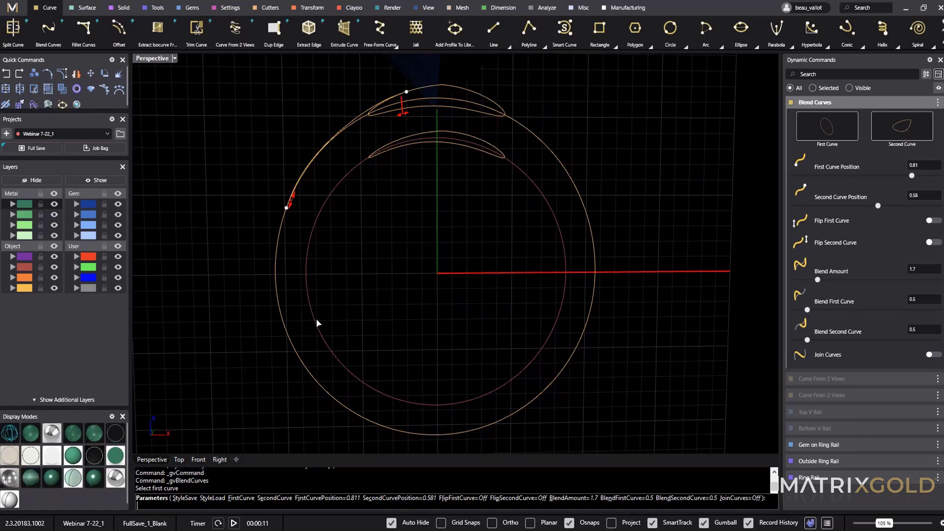
mouse_move(330, 214)
right_down()
mouse_move(323, 217)
mouse_move(386, 249)
mouse_move(454, 240)
mouse_move(459, 312)
mouse_move(446, 280)
mouse_move(344, 206)
right_up()
double_click(151, 64)
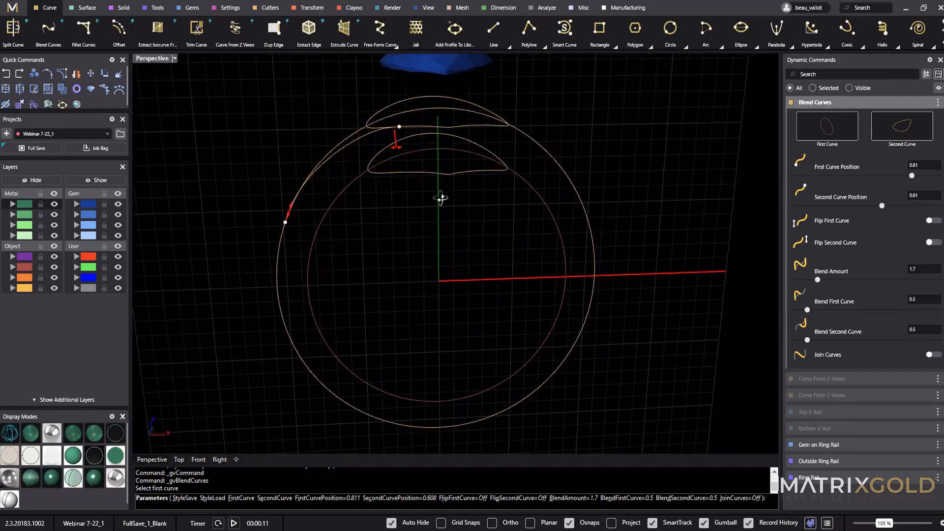
right_drag(442, 198, 423, 84)
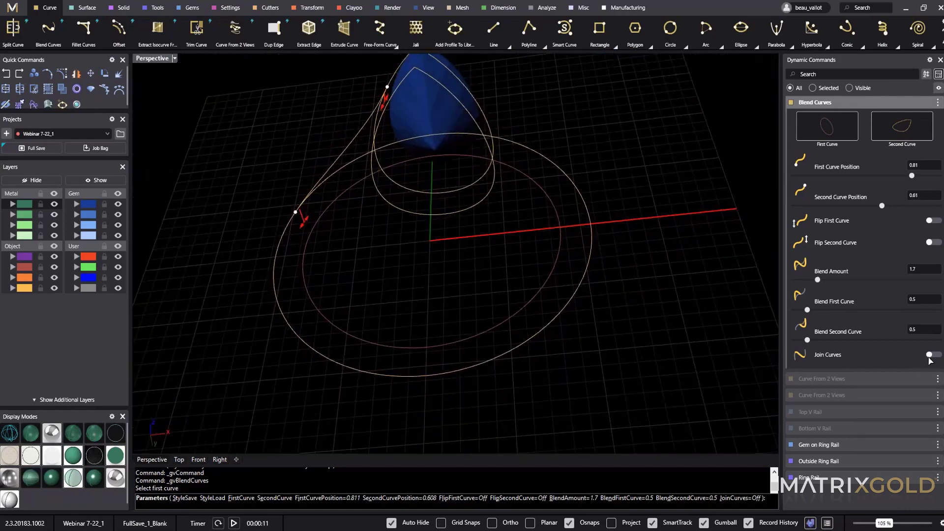
Step: Join the blended curves with Blend Amount 2.6, Blend First Curve 0.4 and Blend Second Curve 0.3, and accept the blend
click(930, 354)
right_drag(394, 227, 413, 236)
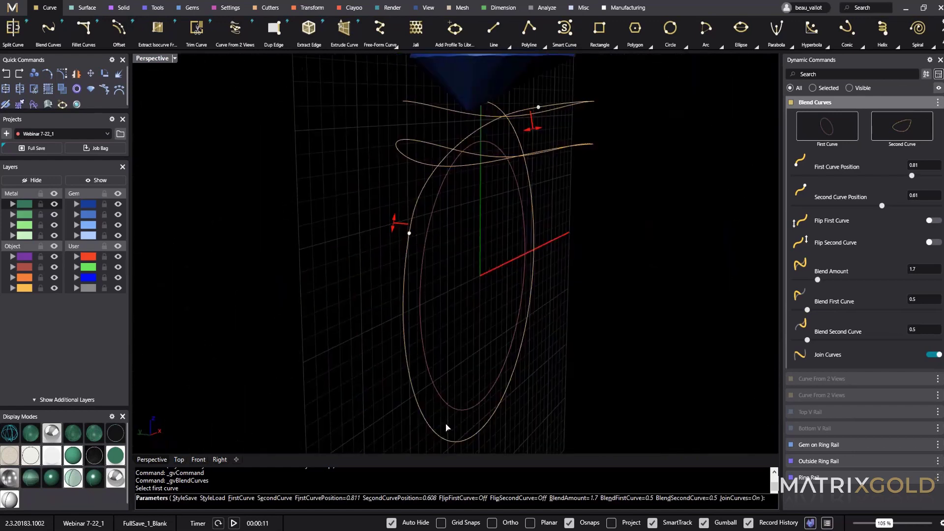
right_drag(502, 74, 564, 260)
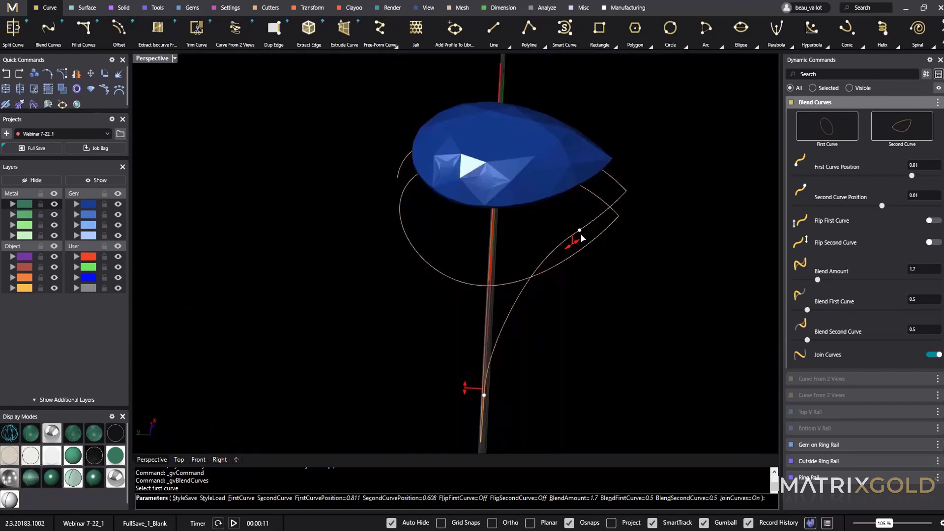
drag(577, 247, 577, 243)
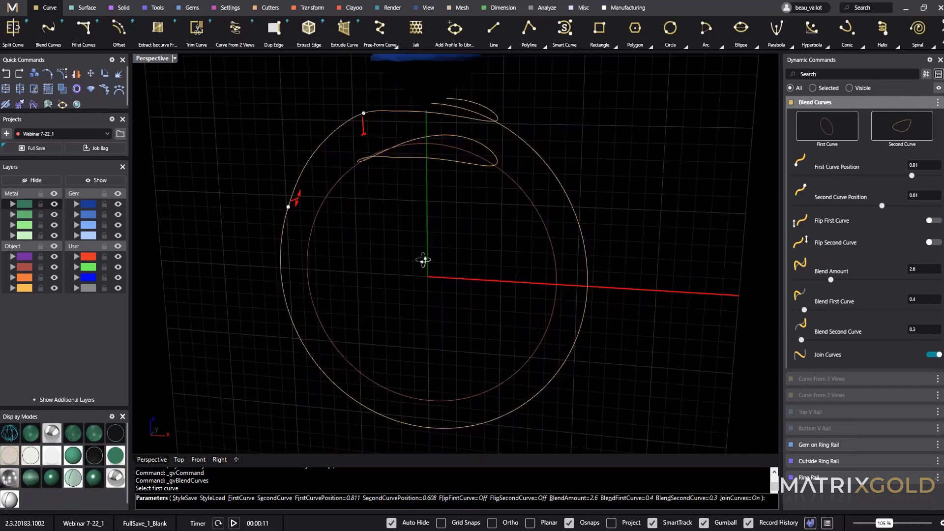
right_drag(344, 162, 555, 142)
right_click(643, 196)
click(553, 142)
right_drag(618, 153, 416, 149)
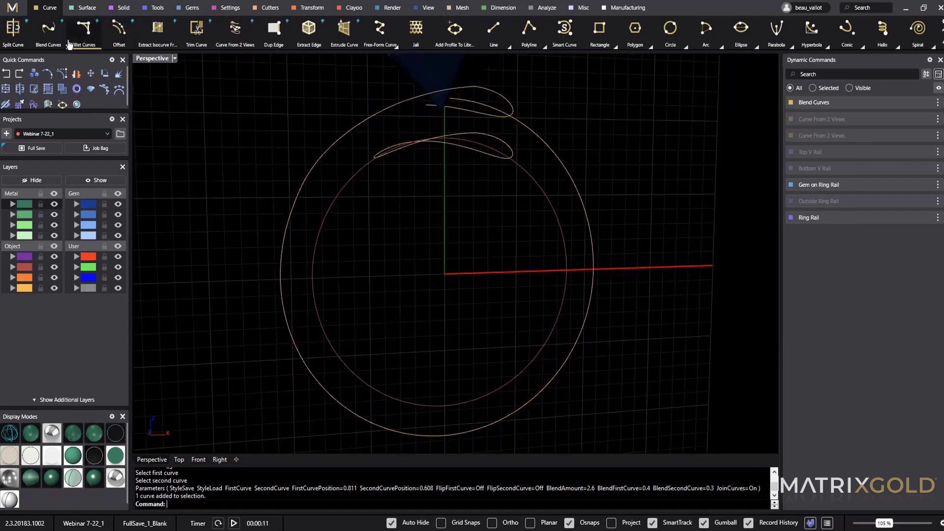
Step: Start Blend Curves from the ring rail to the lower pear-shaped curve, with the Second Curve Position at about 0.61
click(50, 30)
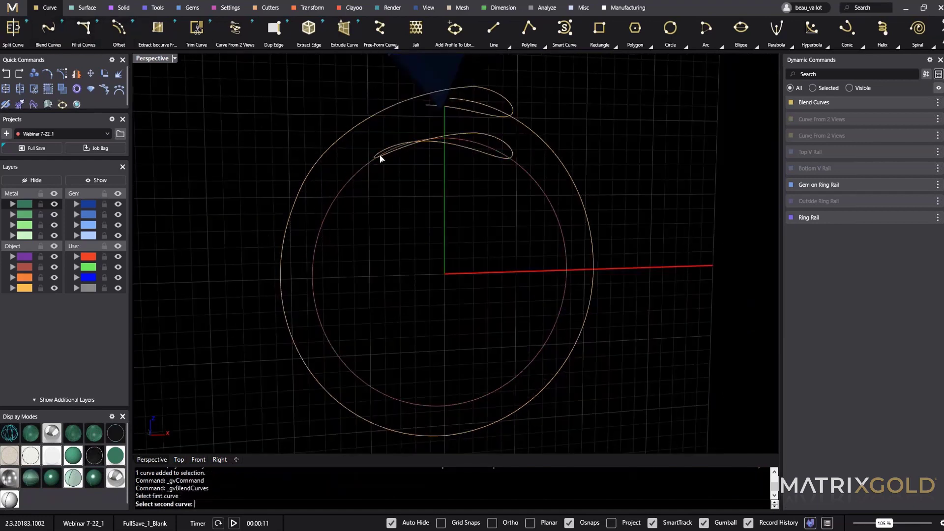
click(396, 155)
right_drag(500, 192, 526, 265)
click(425, 199)
drag(456, 172, 340, 295)
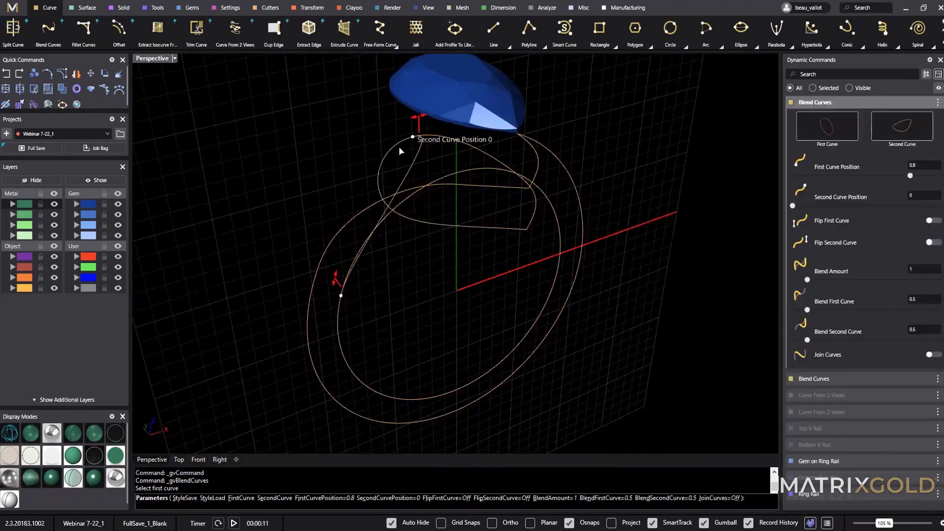
drag(415, 137, 462, 227)
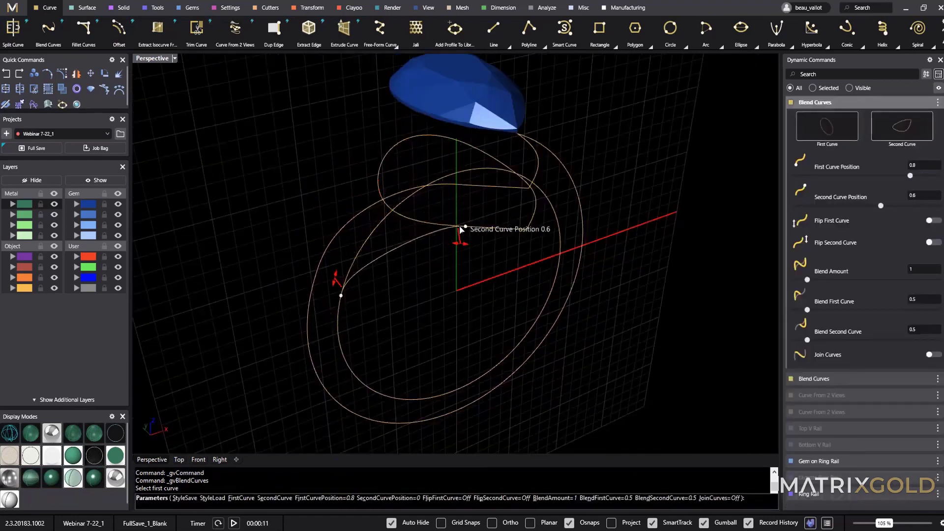
right_drag(504, 258, 496, 294)
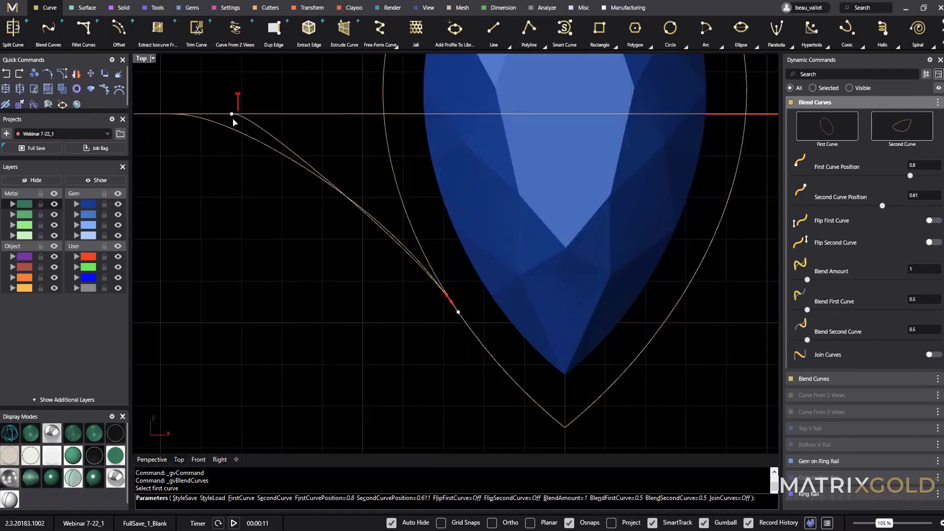
Step: Tune the blend to Second Curve Position 0.62, Blend Amount 2.1 and Blend First Curve 0.3, keeping the first end point near 0.8
mouse_move(224, 118)
mouse_down()
mouse_move(190, 125)
mouse_move(229, 118)
mouse_move(207, 117)
mouse_move(228, 110)
mouse_move(212, 110)
mouse_up()
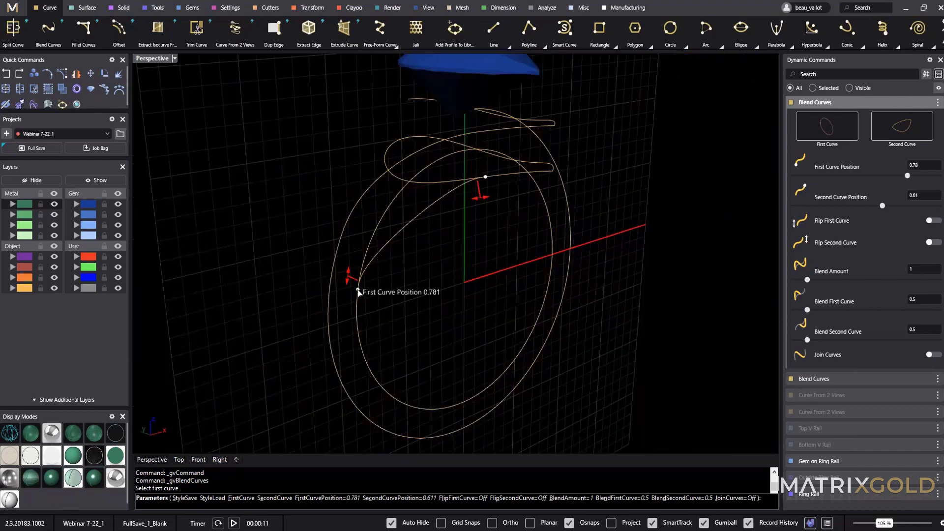
drag(358, 292, 361, 278)
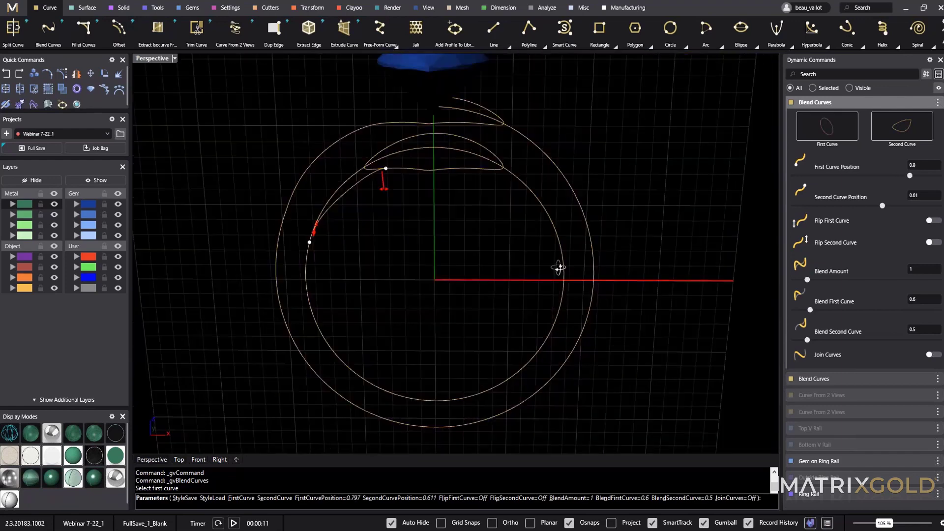
mouse_move(558, 267)
right_down()
mouse_move(544, 269)
mouse_move(554, 261)
right_up()
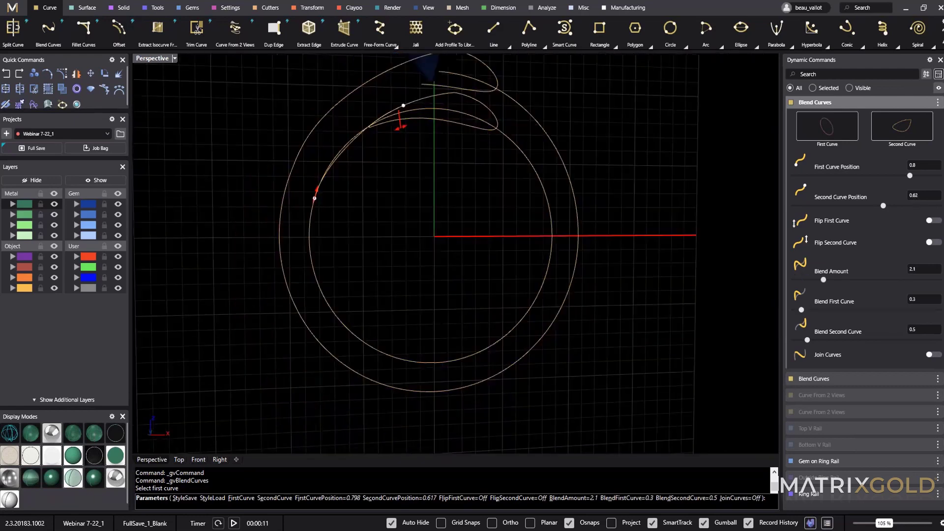
right_drag(444, 160, 410, 163)
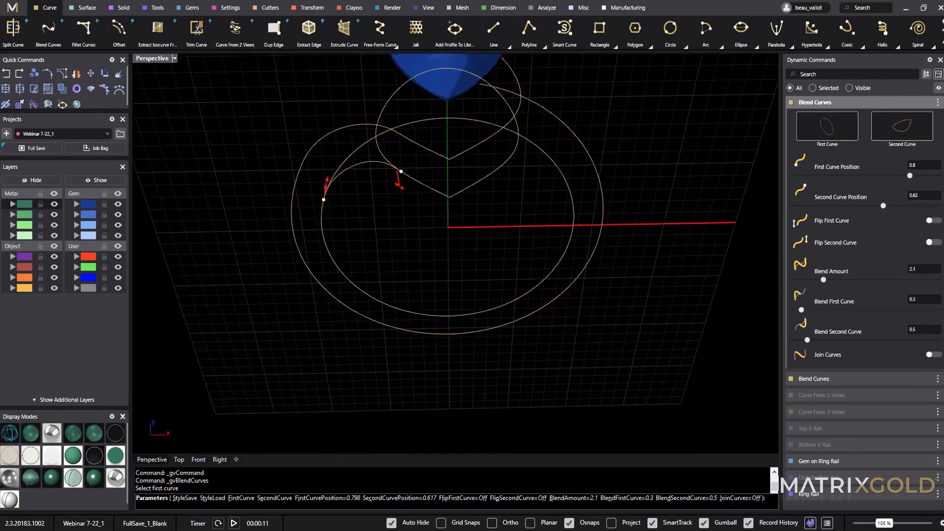
Step: Join the blended curves, nudge the First Curve Position to about 0.804 along the ring rail, and accept the blend
click(930, 355)
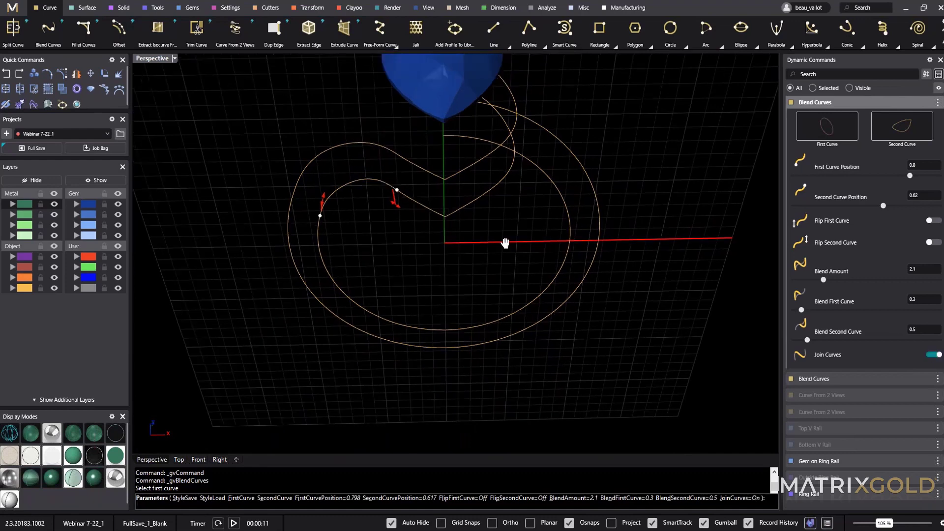
right_drag(506, 242, 334, 270)
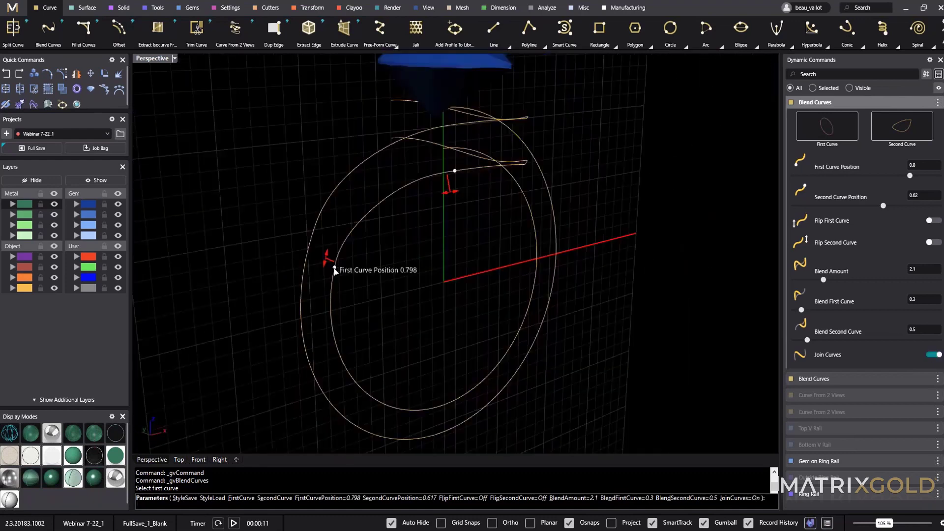
drag(336, 267, 335, 259)
right_drag(339, 263, 622, 341)
right_click(396, 289)
scroll(398, 291, down, 5)
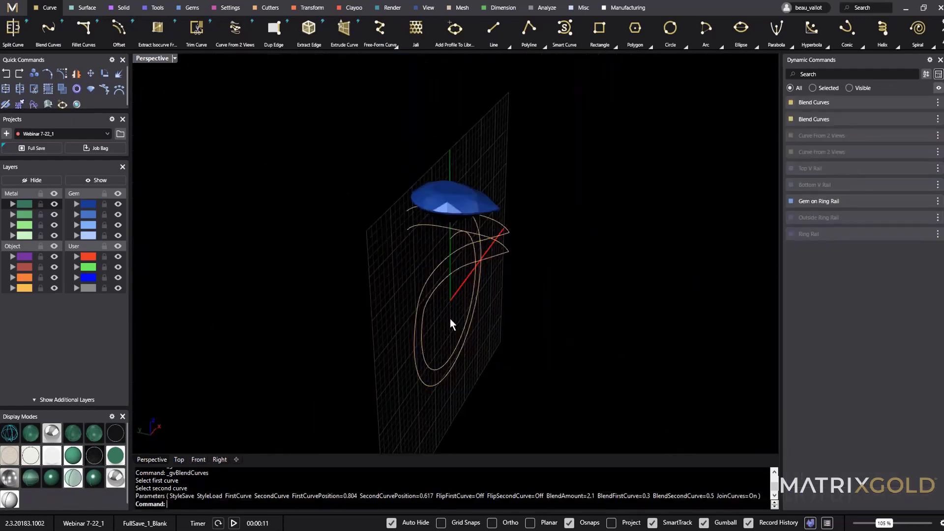
drag(450, 324, 403, 344)
right_drag(590, 361, 460, 295)
key(Escape)
Step: Start Profile Placer on the inner blended rail and move the profile to position 0.45 near the base of the ring
shift+right_drag(460, 295, 470, 237)
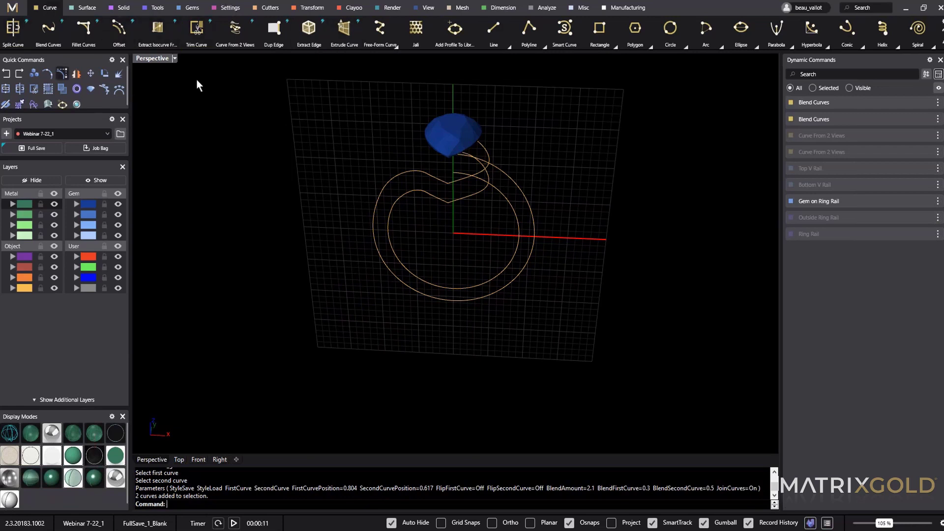
click(157, 7)
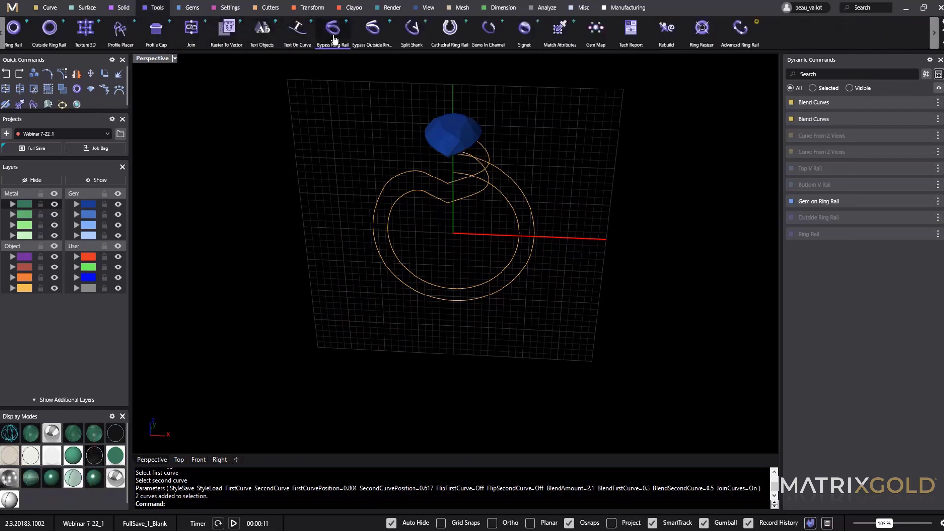
click(130, 44)
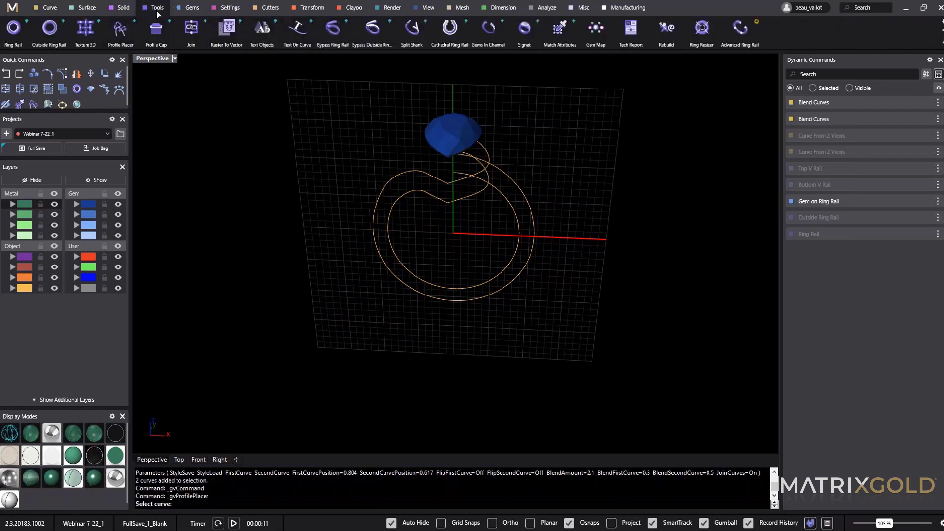
click(390, 228)
right_drag(556, 356, 609, 357)
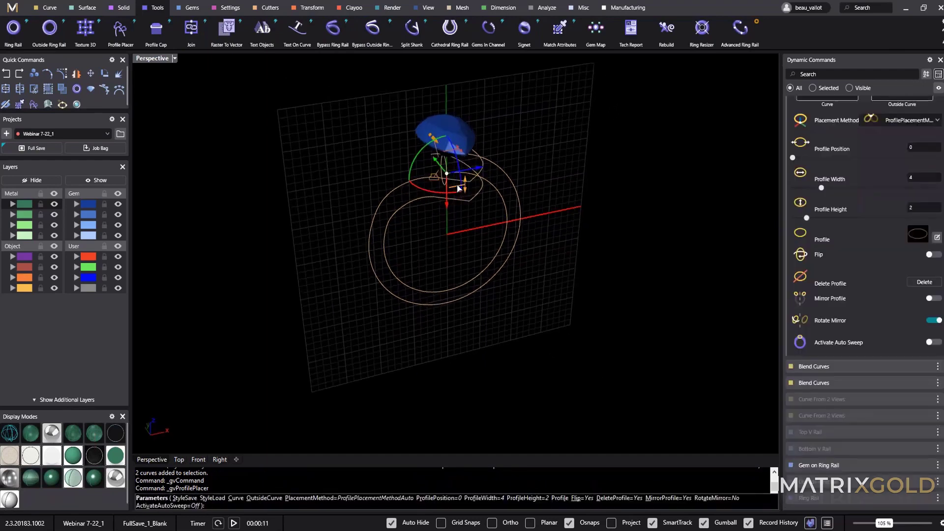
right_drag(457, 188, 449, 174)
drag(445, 174, 397, 311)
Step: Rotate the profile so its width lies across the band and its height runs from the inner rail toward the outer rail
right_drag(491, 320, 560, 324)
scroll(413, 329, up, 6)
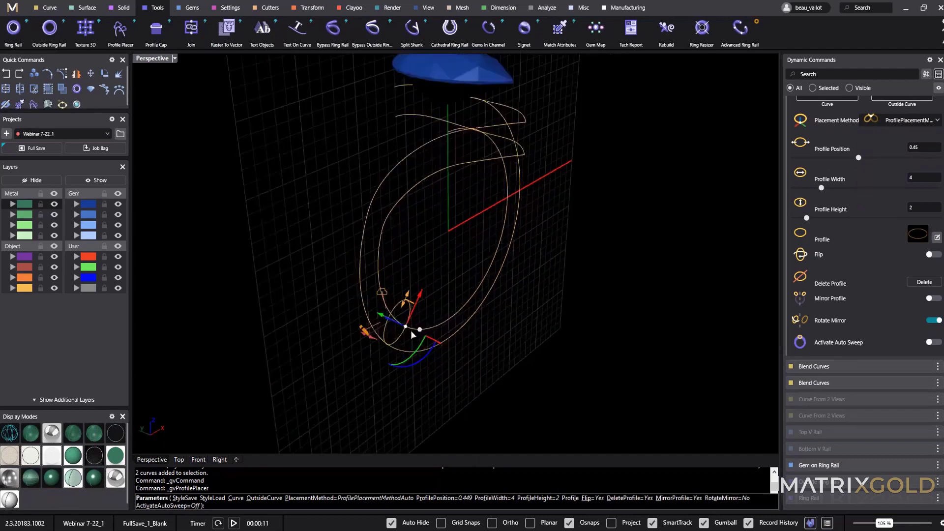
right_drag(427, 368, 503, 375)
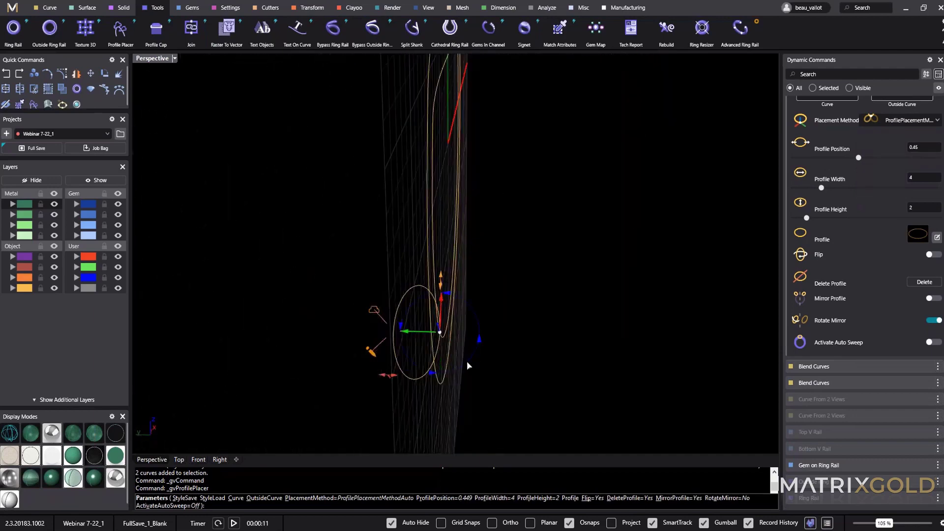
drag(467, 365, 475, 309)
right_drag(554, 368, 539, 261)
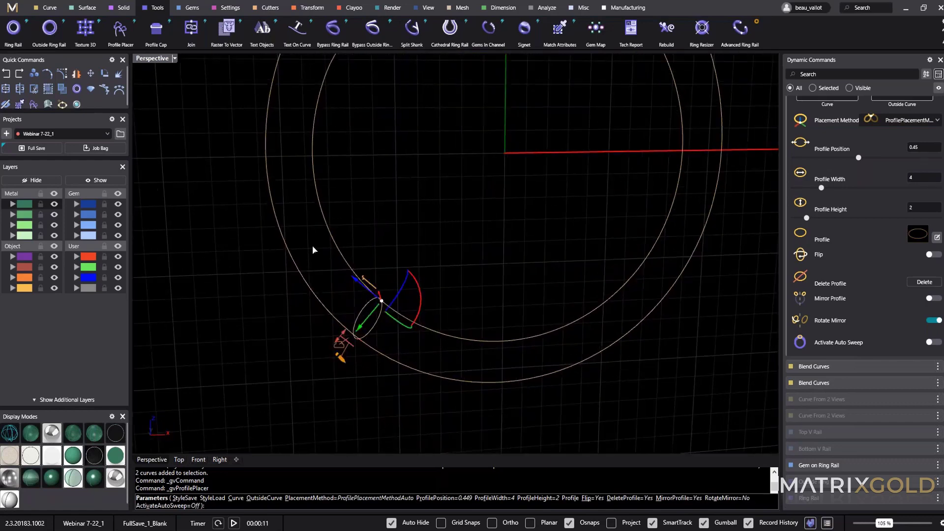
right_drag(358, 291, 540, 331)
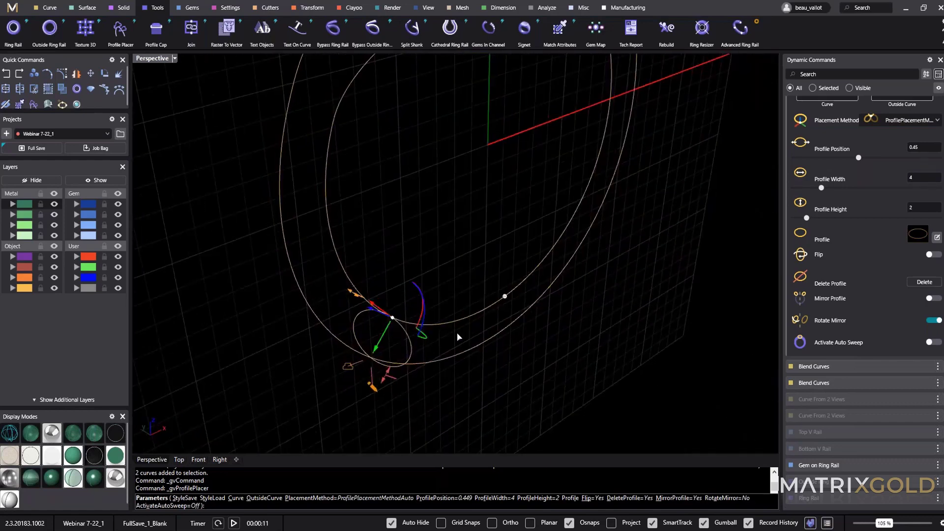
mouse_move(399, 304)
right_down()
mouse_move(473, 295)
mouse_move(393, 315)
right_up()
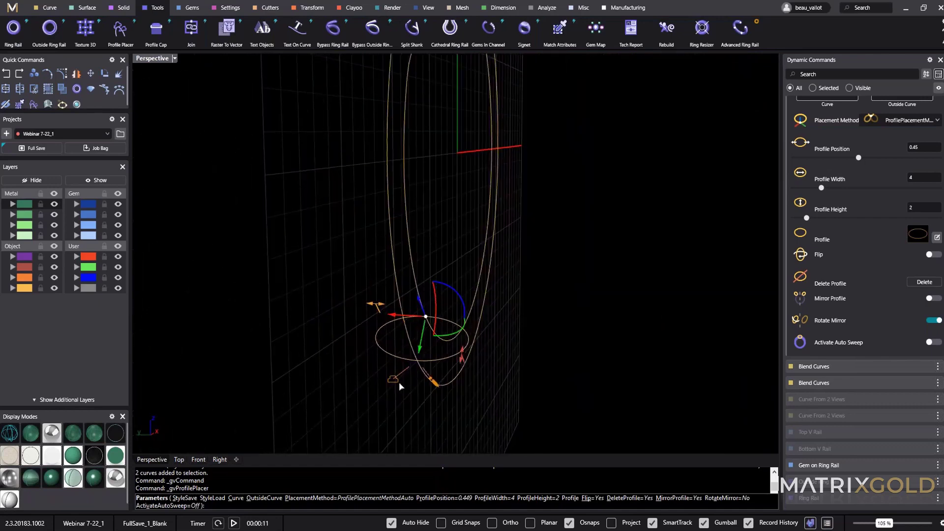
Step: Replace the profile's oval shape with rounded-rectangle profile 02 from the Shank library
click(437, 388)
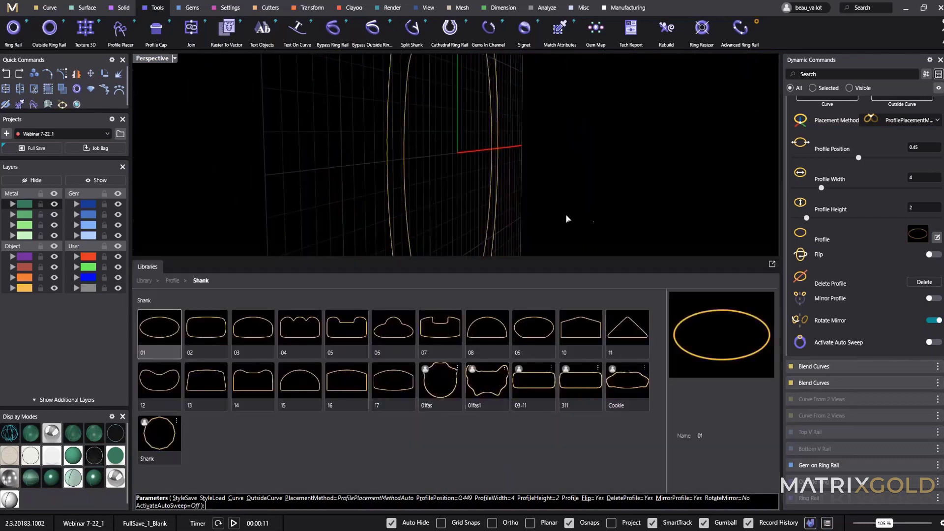
scroll(565, 216, down, 5)
right_drag(553, 170, 458, 181)
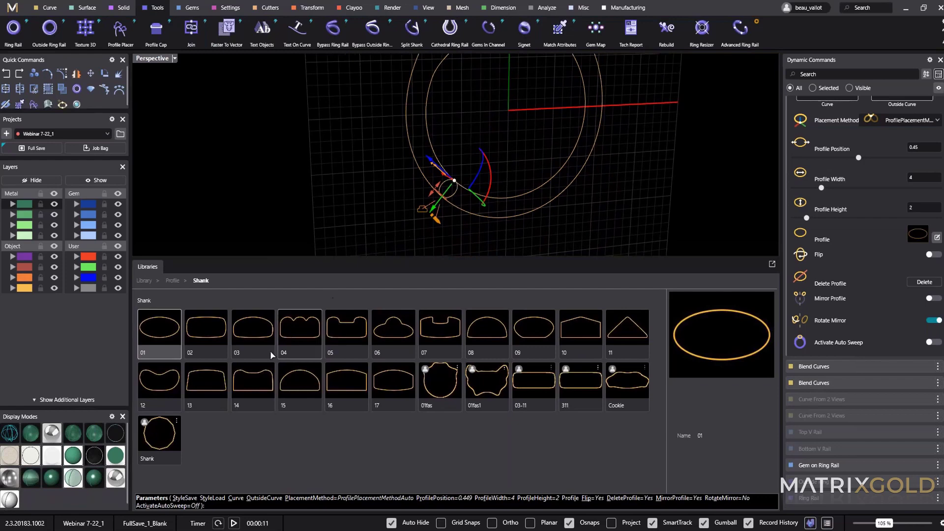
click(200, 341)
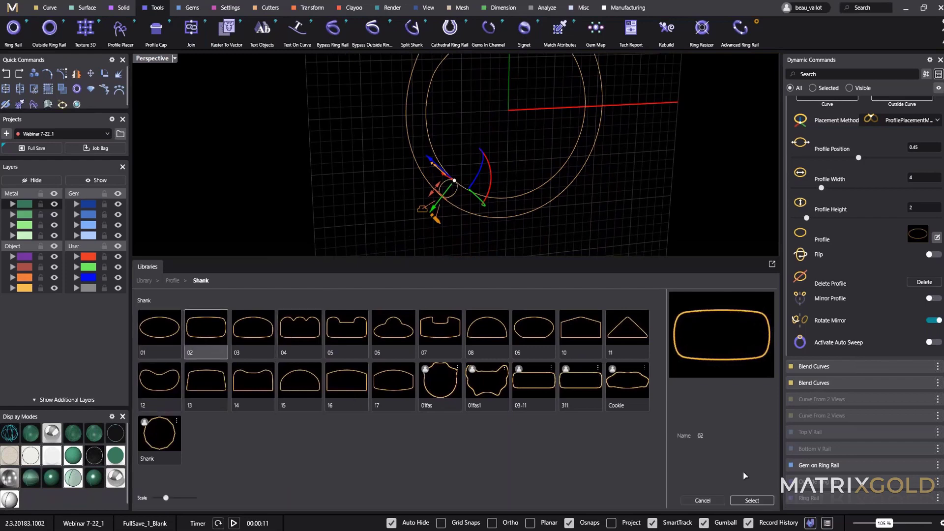
click(762, 501)
Step: Set the rounded-rectangle profile's width to 3 mm
right_drag(500, 236, 461, 179)
scroll(455, 175, up, 6)
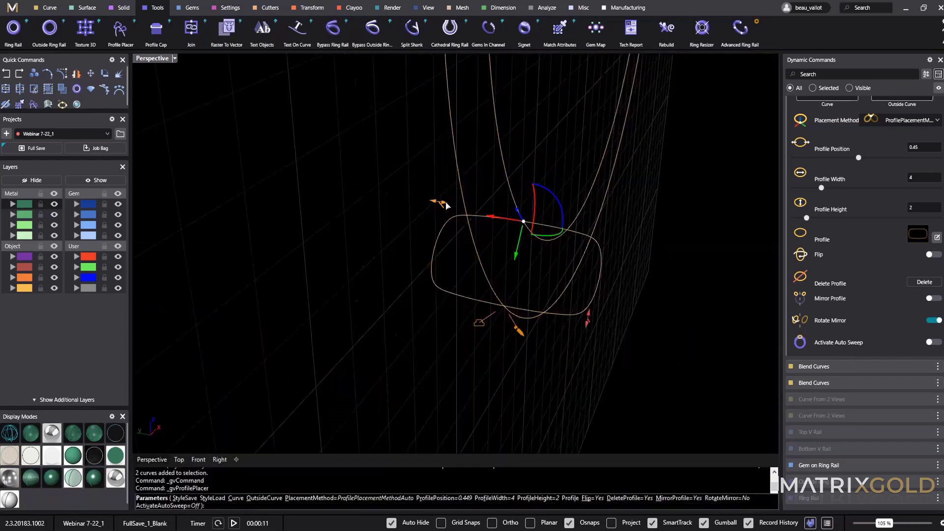
drag(450, 211, 470, 208)
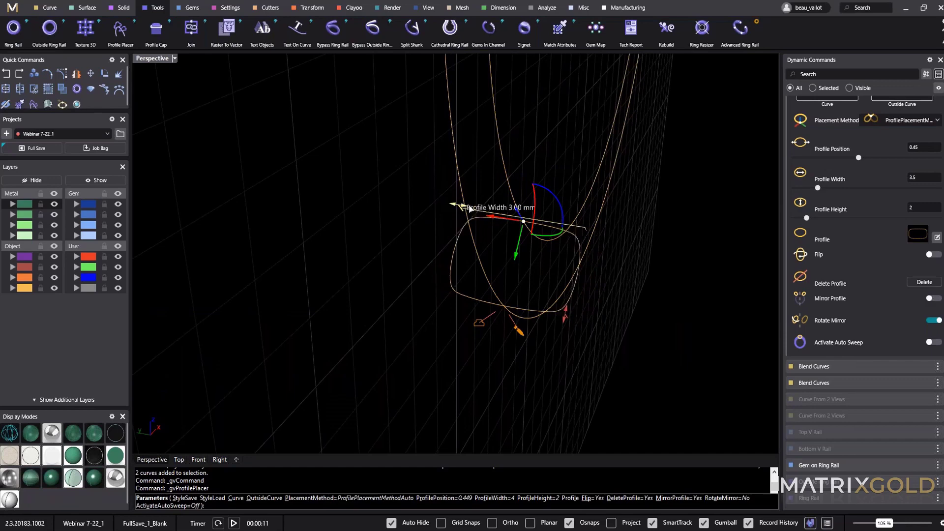
right_drag(462, 208, 427, 265)
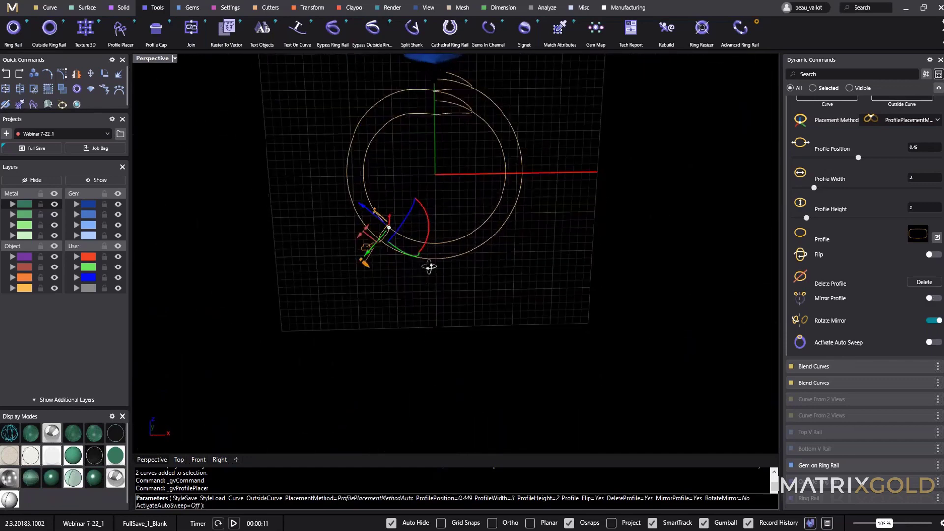
Step: Add a second profile at position 0.64 on the upper shoulder of the inner rail and rotate it toward the outer rail
click(384, 127)
right_drag(383, 127, 345, 182)
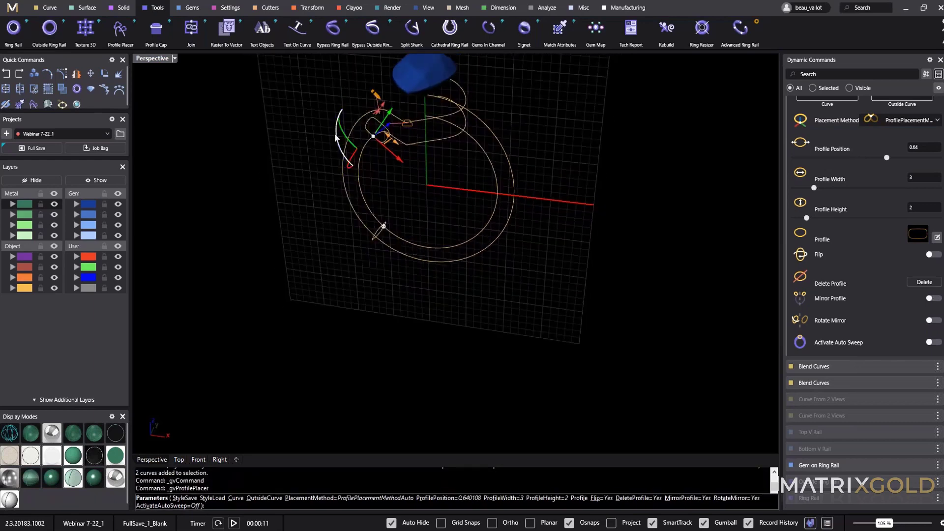
drag(336, 143, 379, 252)
right_drag(382, 253, 614, 246)
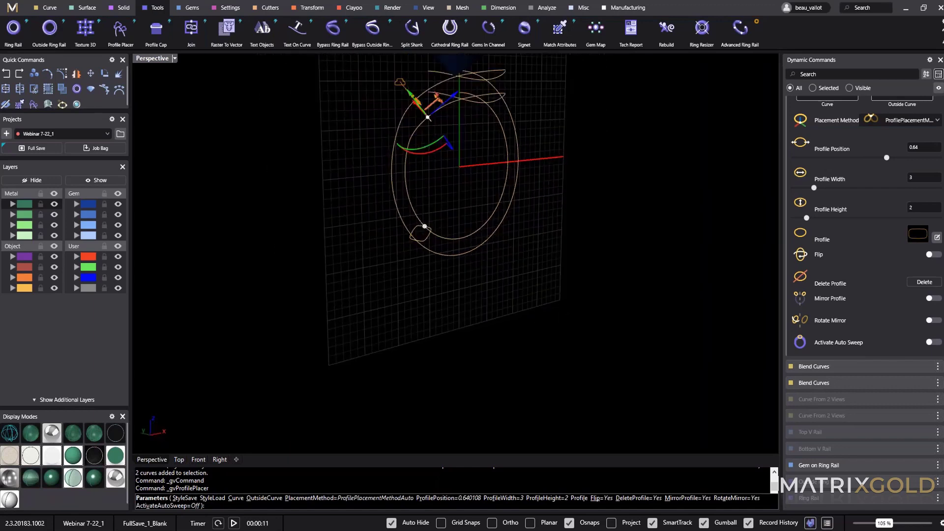
scroll(842, 123, up, 2)
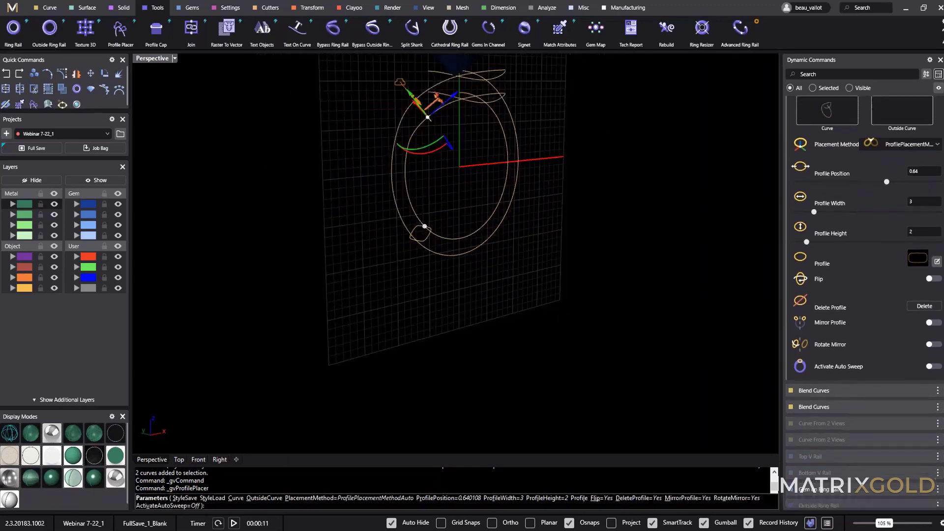
right_drag(407, 136, 424, 191)
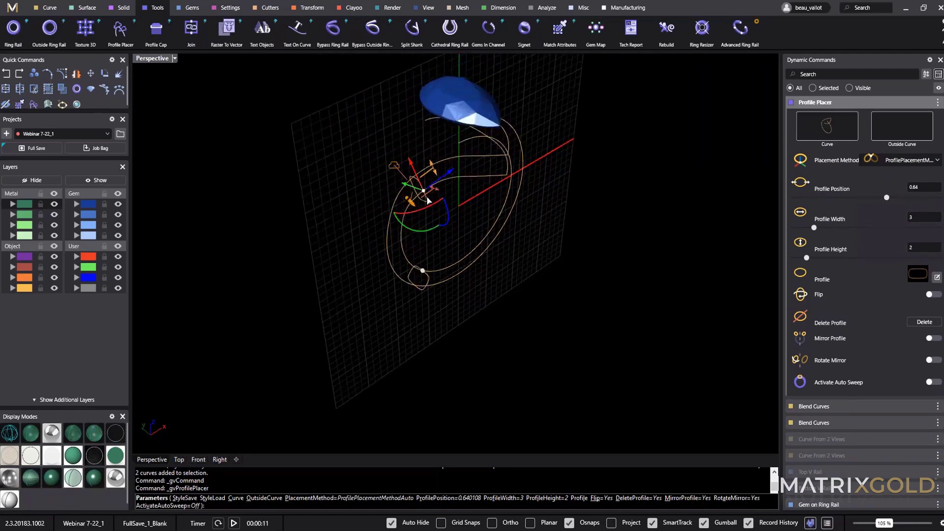
right_drag(442, 252, 397, 211)
Step: Set the height of the shoulder profile to 4.4 mm and nudge its placement point along the inner rail
scroll(396, 211, up, 7)
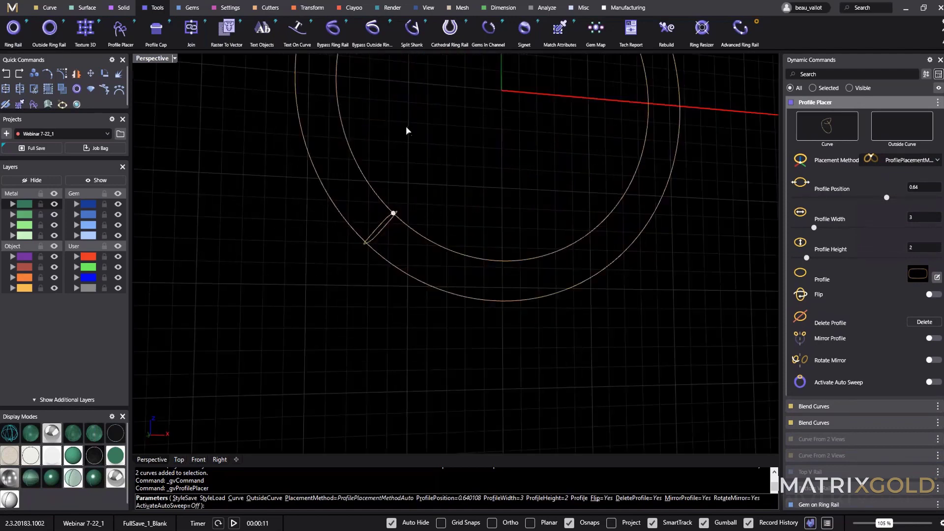
shift+right_drag(406, 131, 406, 239)
scroll(406, 240, down, 6)
scroll(396, 172, up, 8)
shift+right_drag(393, 184, 362, 323)
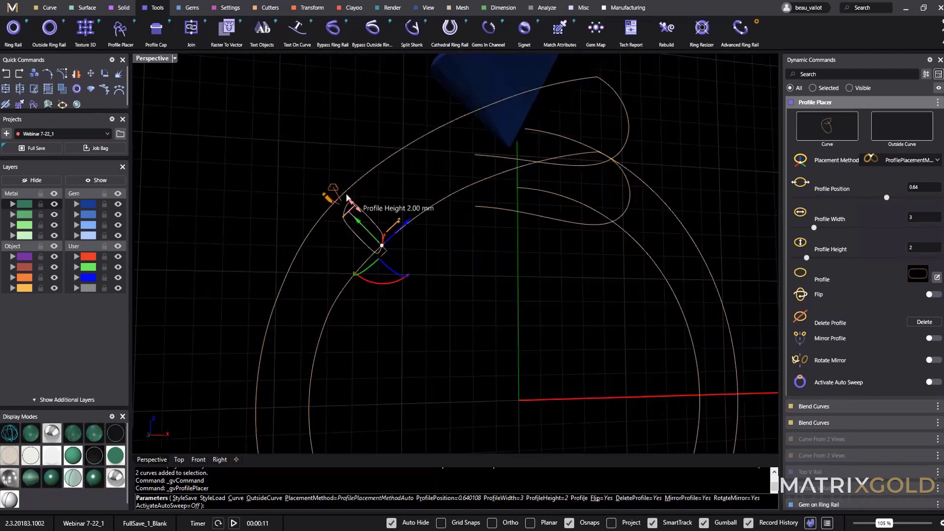
drag(333, 187, 312, 167)
right_drag(312, 167, 457, 261)
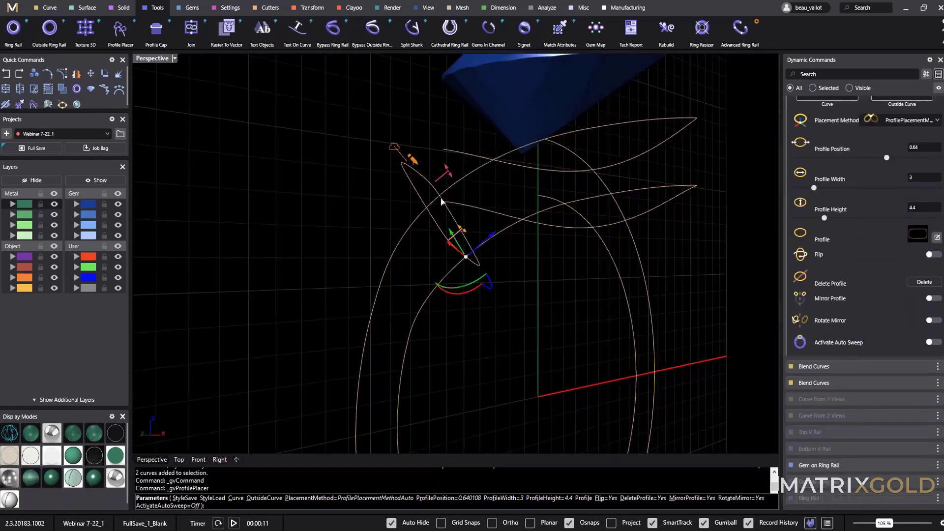
right_drag(441, 201, 614, 221)
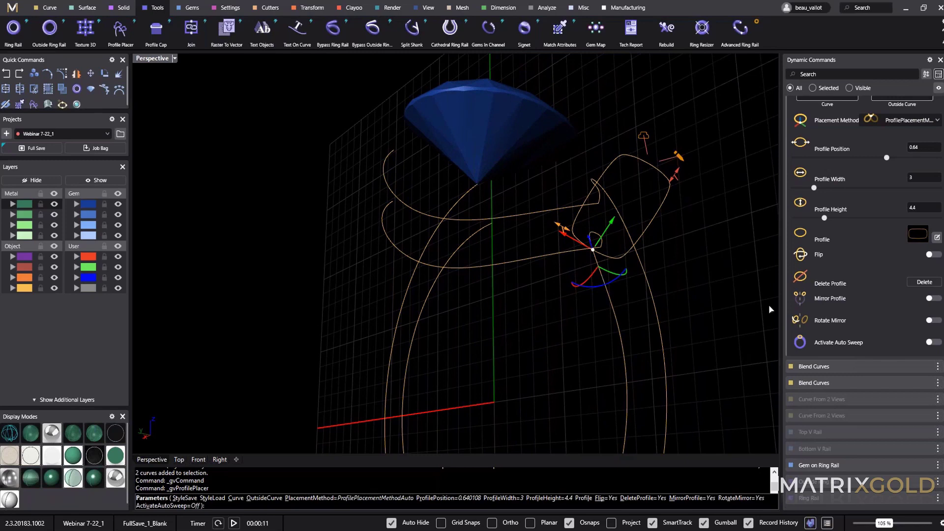
mouse_move(591, 249)
mouse_down()
mouse_move(608, 270)
mouse_move(623, 347)
mouse_move(590, 244)
mouse_move(600, 316)
mouse_move(595, 252)
mouse_up()
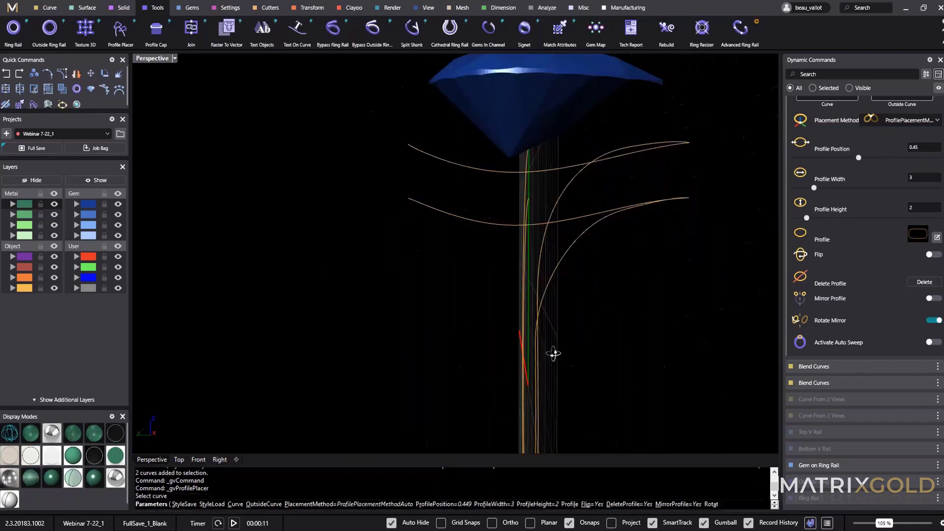
Step: Assign the outer rail as the outside curve of the Profile Placer
right_drag(552, 354, 444, 378)
scroll(449, 357, up, 5)
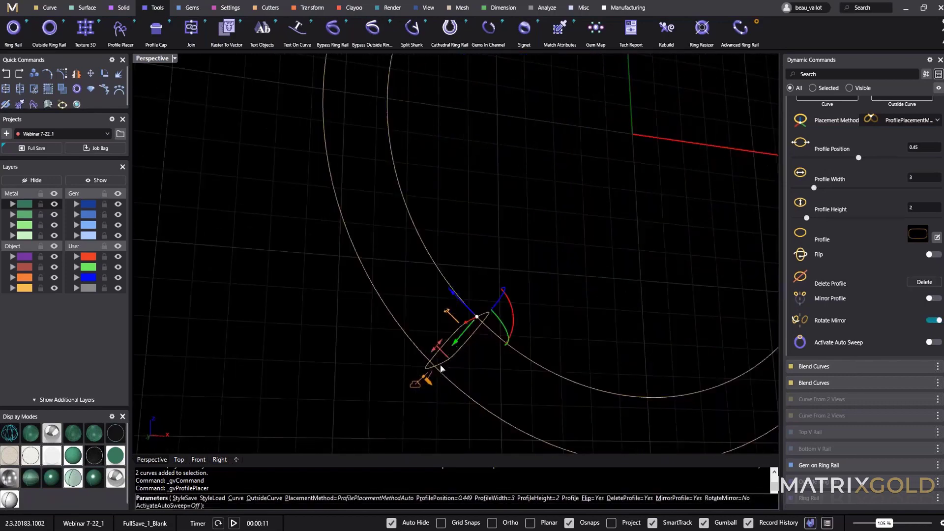
scroll(331, 178, down, 7)
right_drag(501, 192, 511, 221)
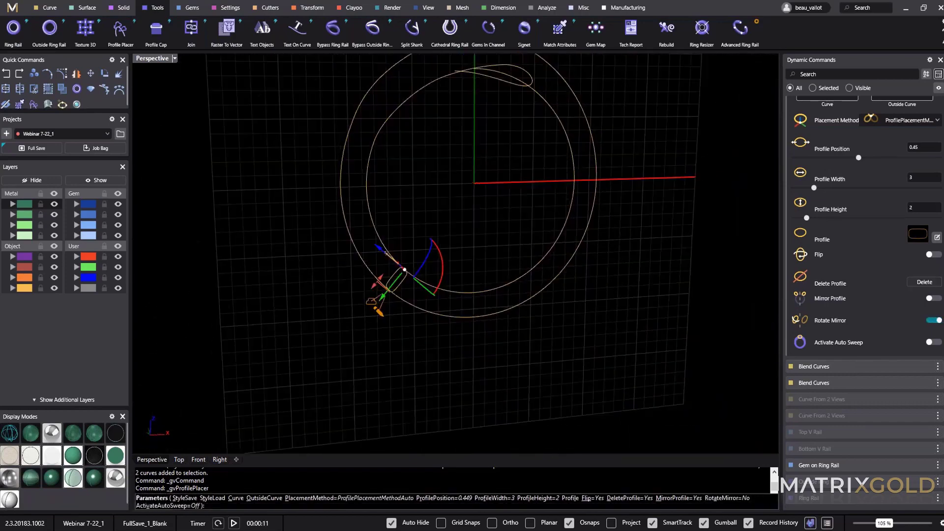
scroll(901, 149, up, 2)
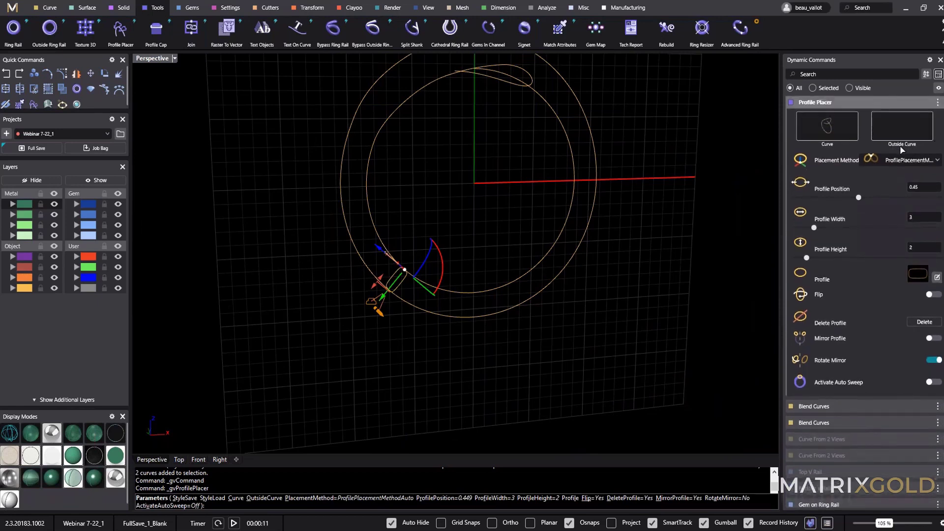
click(907, 133)
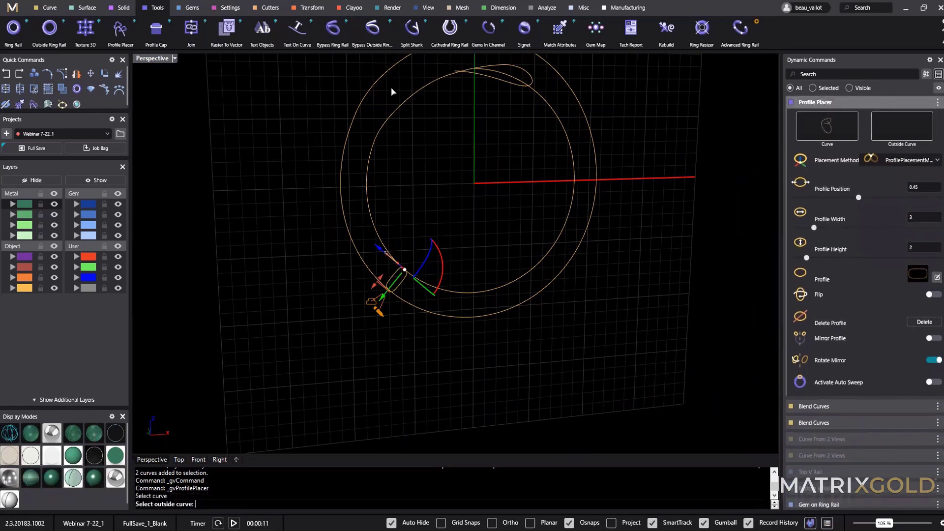
click(383, 79)
Step: Slide the lower profile along the inner rail toward the bottom of the ring, to position 0.41
right_drag(460, 224, 452, 302)
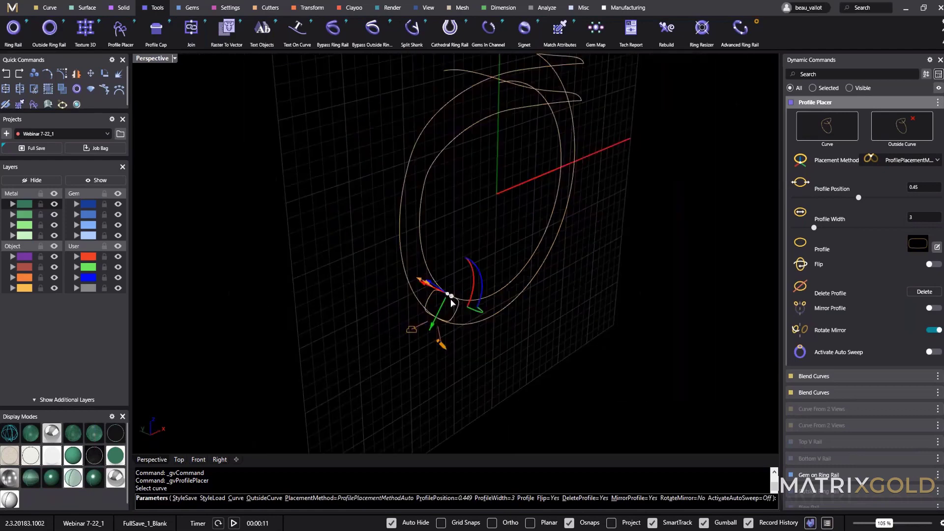
drag(449, 298, 461, 313)
right_drag(461, 313, 518, 337)
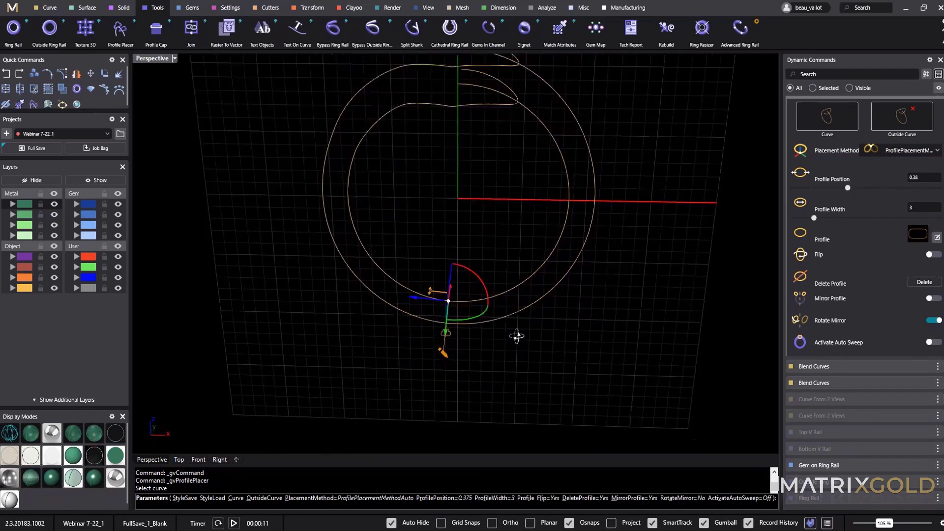
scroll(435, 298, up, 4)
drag(445, 300, 399, 307)
scroll(398, 307, down, 4)
right_drag(417, 343, 436, 270)
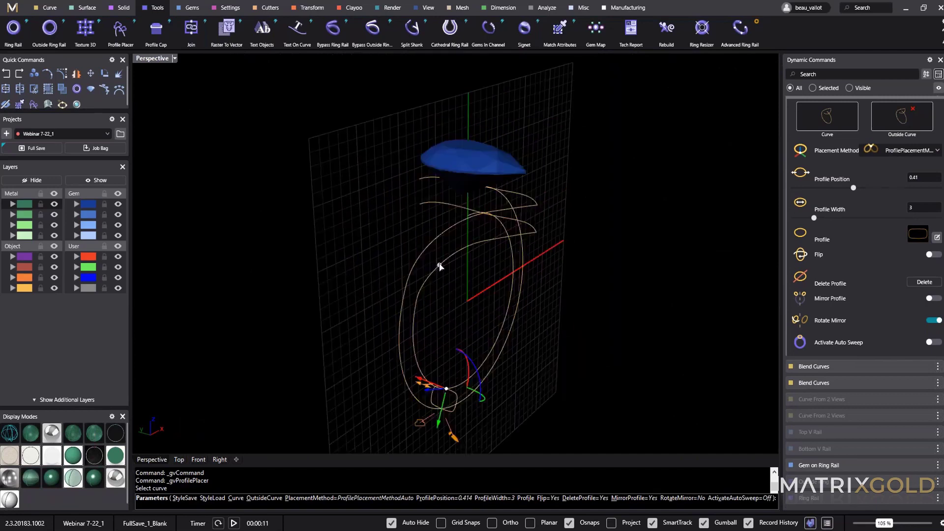
Step: Add a shoulder profile at position 0.64 on the inner rail, rotate it, and narrow its width to about 2.2 mm
click(439, 265)
right_drag(488, 301, 588, 216)
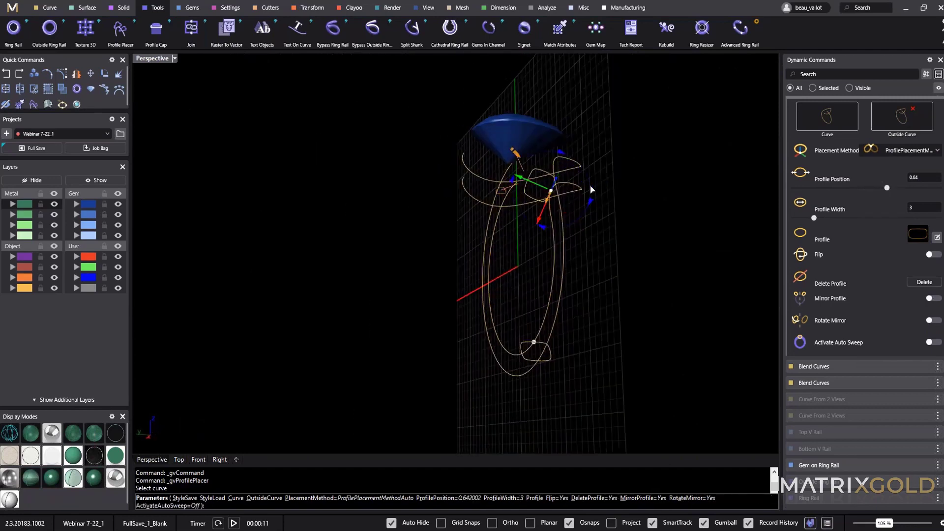
drag(590, 190, 589, 305)
right_drag(588, 293, 608, 206)
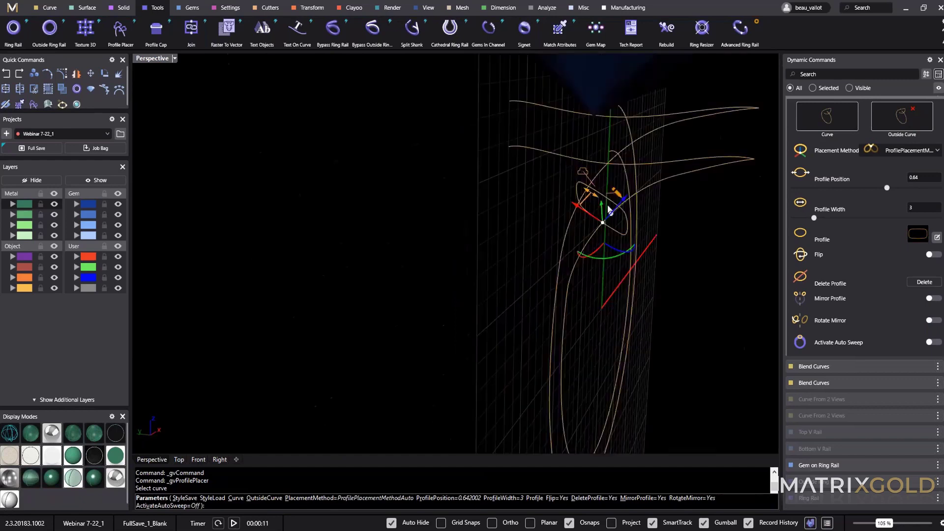
drag(593, 196, 602, 205)
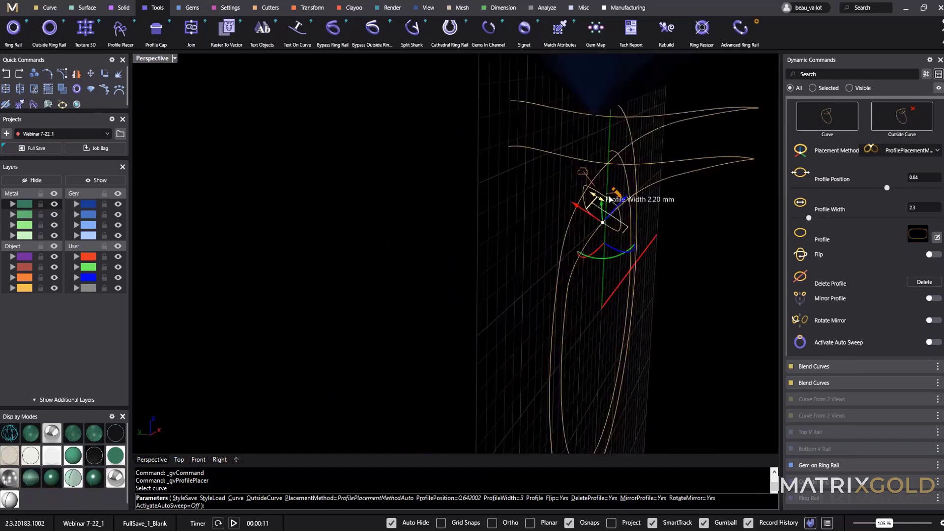
Step: Add a third profile near the V point below the stone's tip and rotate it to align with the rails
right_drag(609, 224, 457, 280)
click(496, 313)
scroll(502, 316, down, 7)
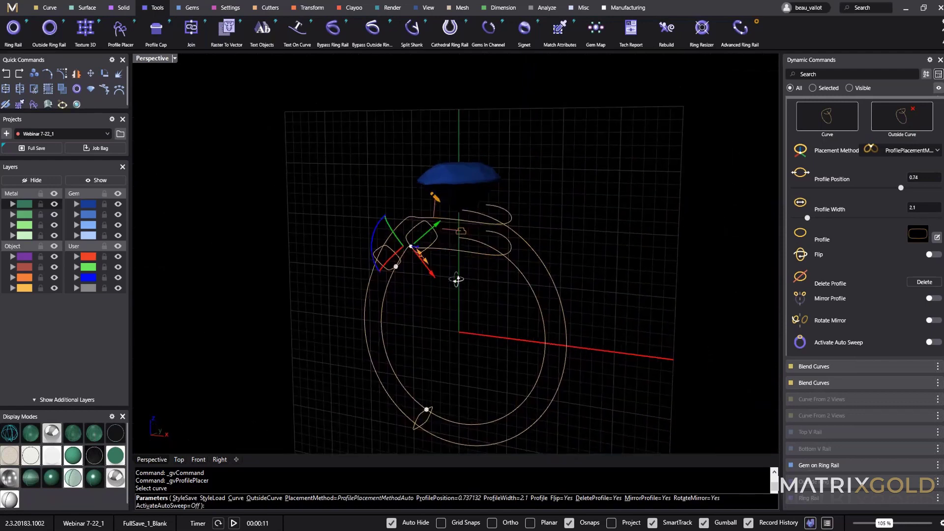
drag(379, 224, 355, 305)
right_drag(354, 306, 332, 301)
scroll(570, 347, up, 7)
drag(333, 301, 313, 298)
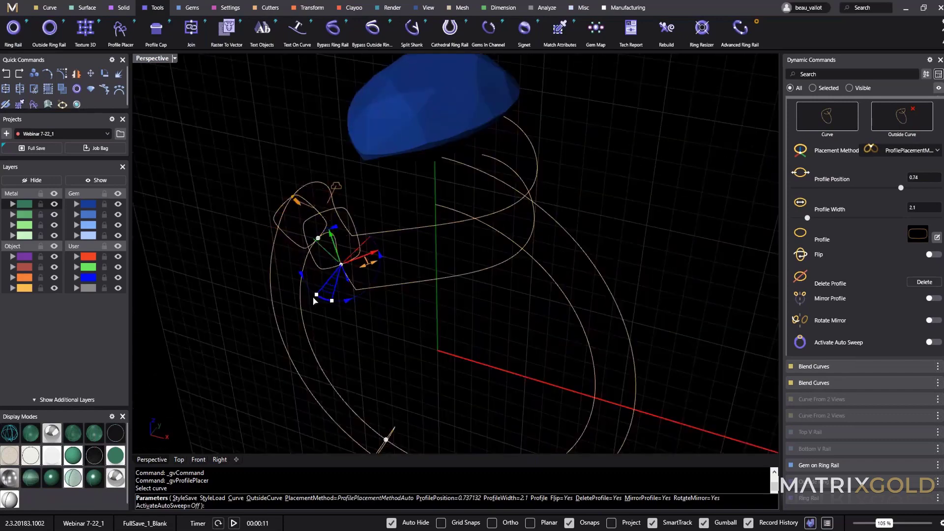
right_drag(314, 300, 449, 326)
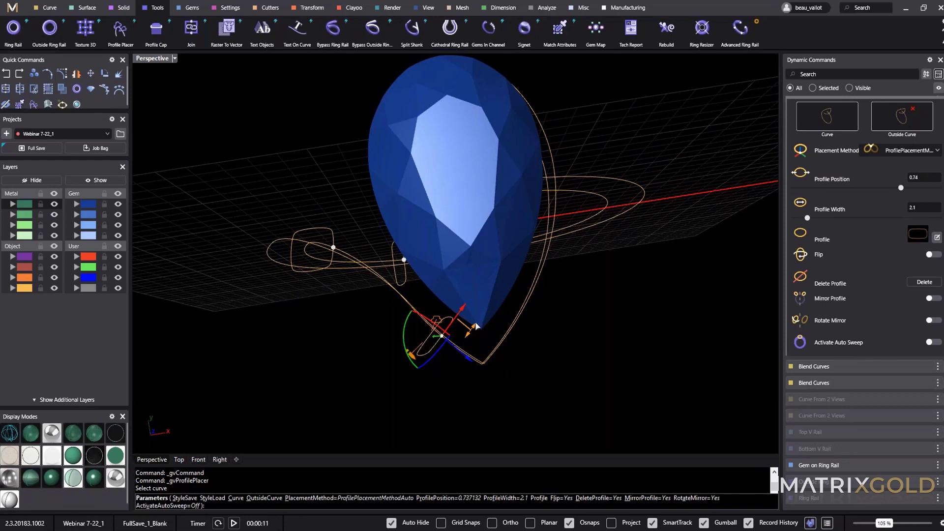
Step: Move the front profile to position 0.742, fine-tune its rotation, and reduce its width to 1.9 mm
right_drag(517, 400, 473, 313)
scroll(473, 312, down, 8)
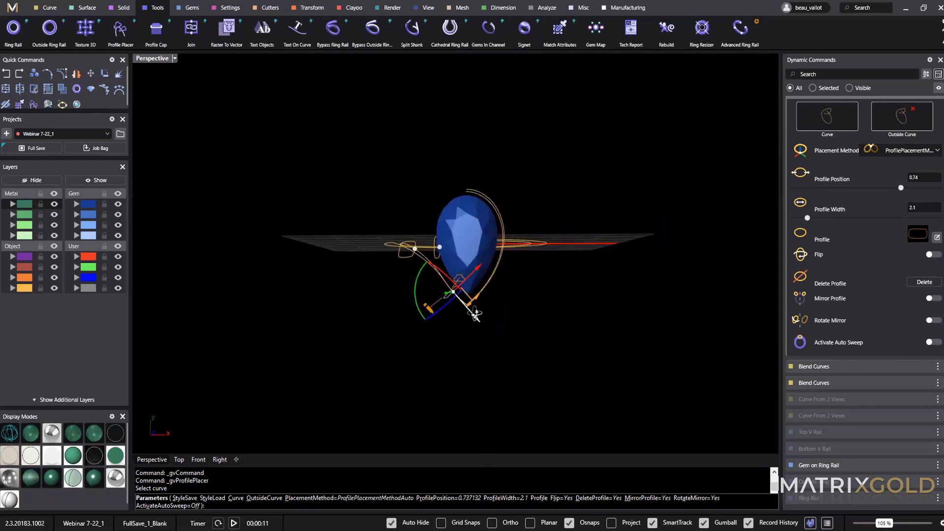
scroll(442, 301, up, 5)
scroll(444, 301, up, 5)
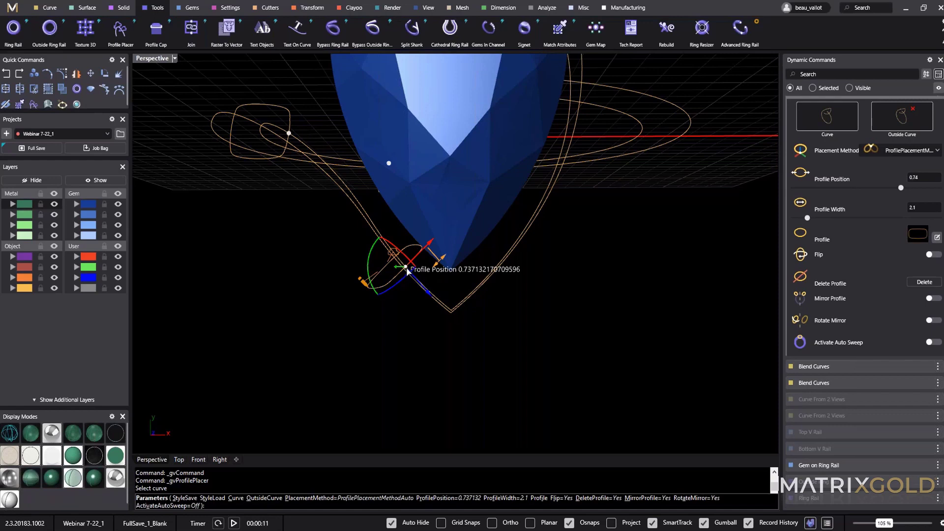
drag(407, 272, 413, 274)
right_drag(413, 274, 365, 230)
drag(364, 224, 362, 226)
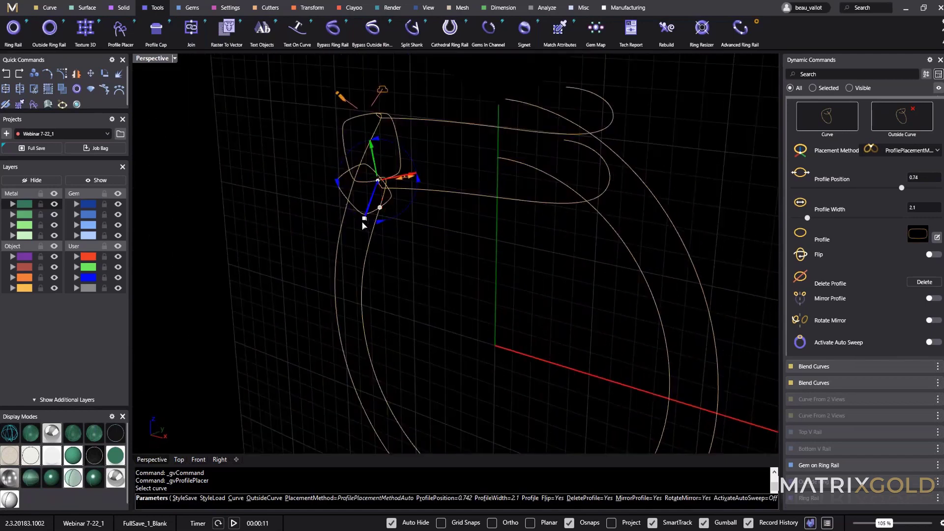
drag(403, 183, 401, 186)
scroll(441, 248, down, 6)
right_drag(440, 249, 486, 231)
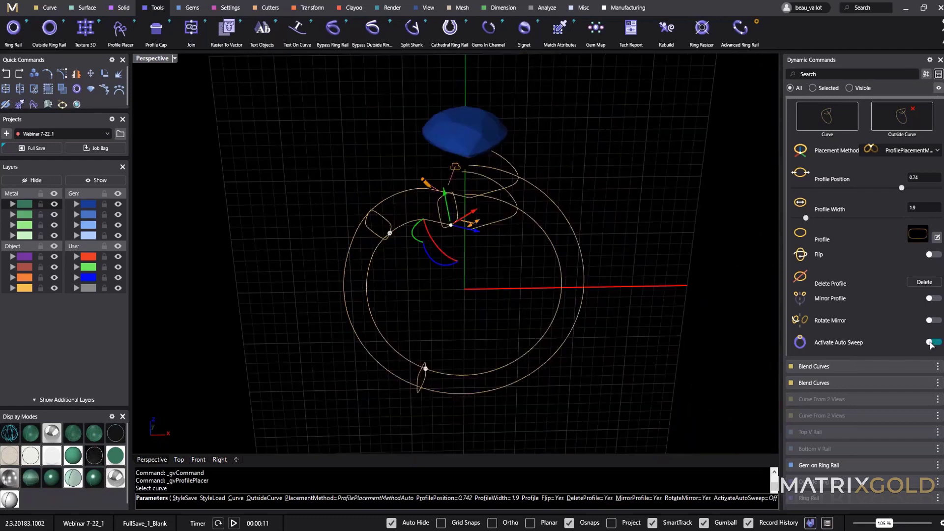
Step: Activate Auto Sweep for the profiles and move the front profile closer to the V point, to position 0.751
right_drag(639, 315, 499, 282)
scroll(497, 280, up, 6)
drag(487, 276, 508, 282)
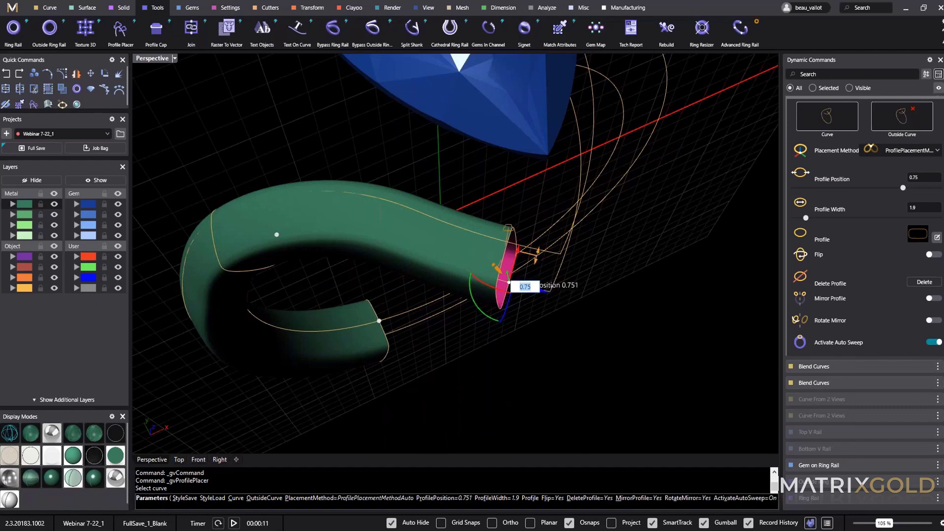
mouse_move(509, 309)
right_down()
mouse_move(467, 275)
mouse_move(399, 305)
mouse_move(511, 305)
right_up()
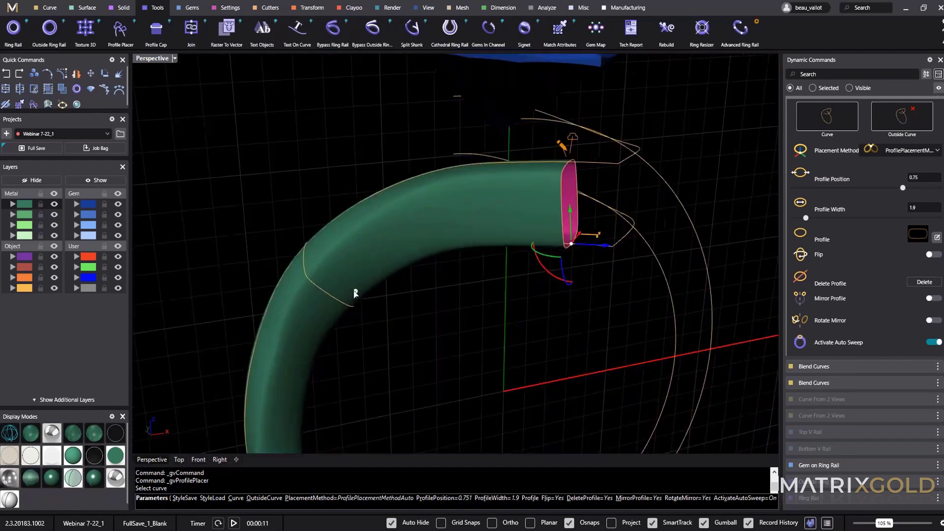
Step: Adjust the shoulder profile and the lower profile at position 0.41 to refine the swept half band
click(356, 291)
right_drag(389, 328, 431, 271)
drag(427, 271, 416, 268)
right_drag(442, 239, 455, 316)
click(456, 317)
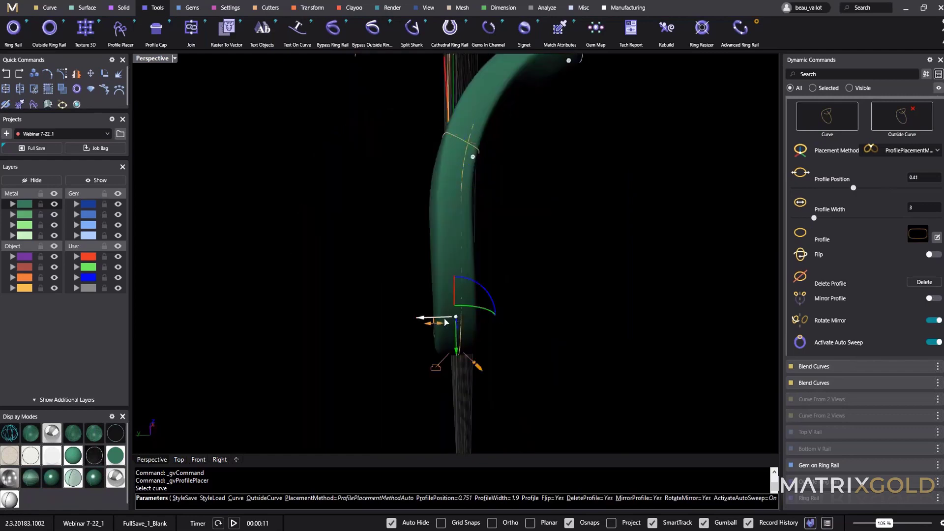
drag(445, 322, 429, 326)
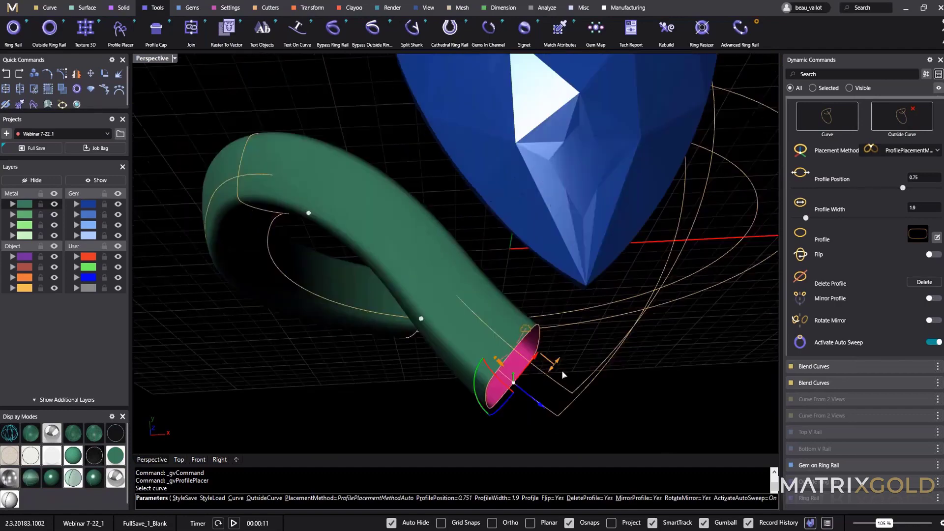
Step: Rotate the front profile at the open end of the half band and finish the profile placement
right_drag(563, 375, 331, 343)
drag(328, 340, 348, 321)
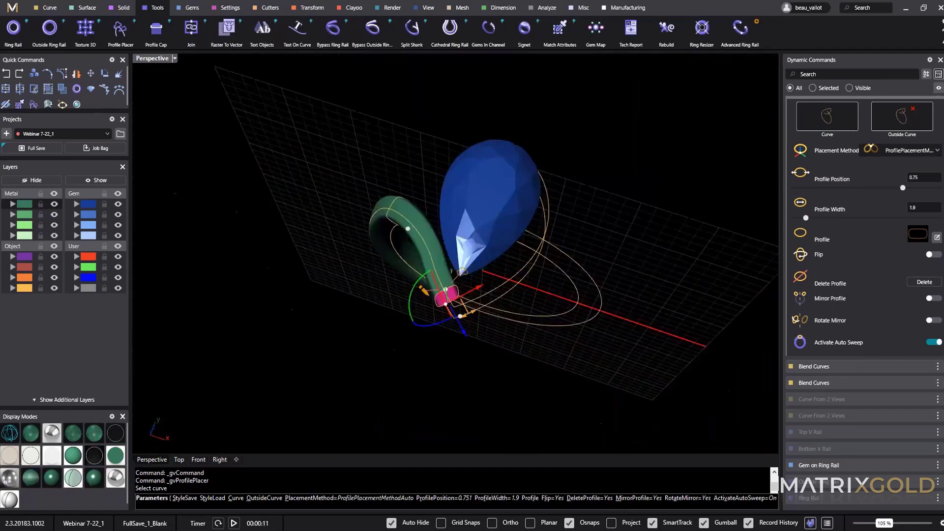
right_drag(443, 246, 442, 314)
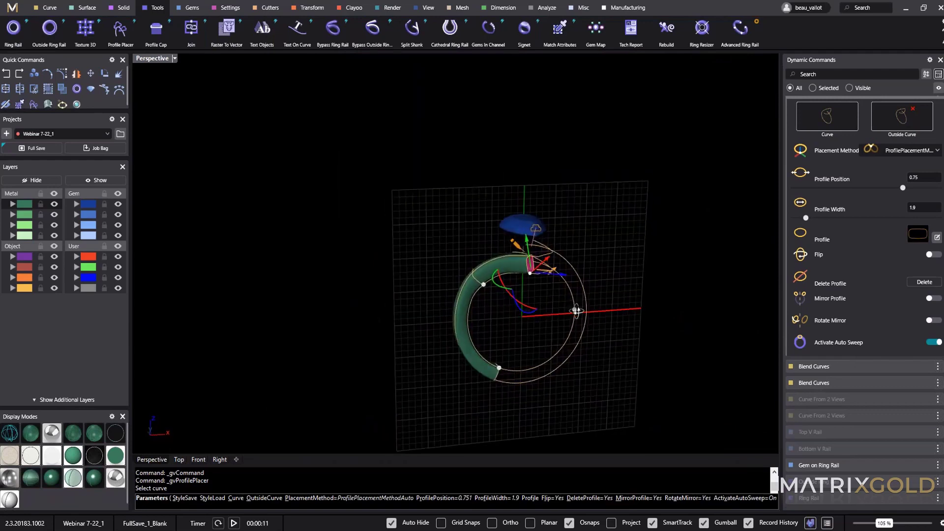
click(542, 352)
right_drag(576, 310, 539, 316)
scroll(497, 241, up, 6)
shift+right_drag(577, 270, 385, 238)
scroll(462, 228, down, 8)
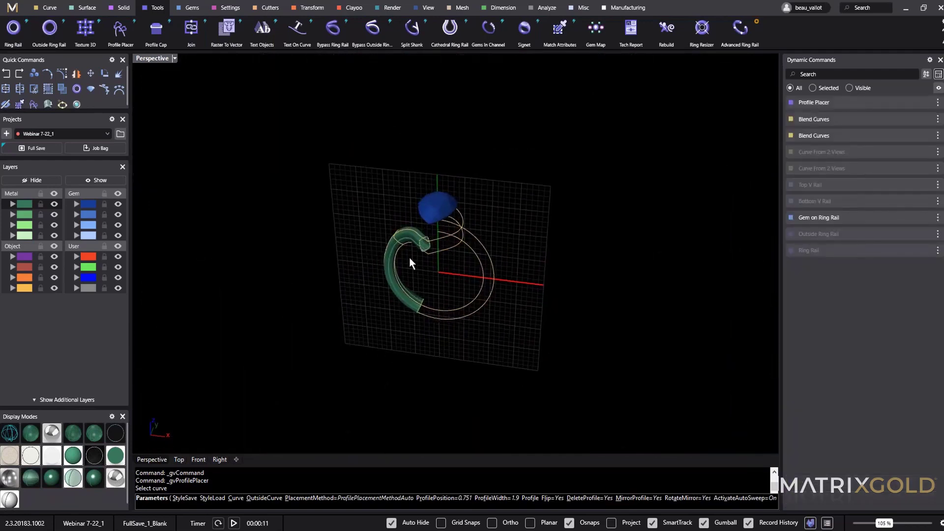
Step: Mirror the swept half band to the opposite side of the ring with Y Mirror on
right_drag(507, 278, 562, 314)
scroll(453, 294, up, 8)
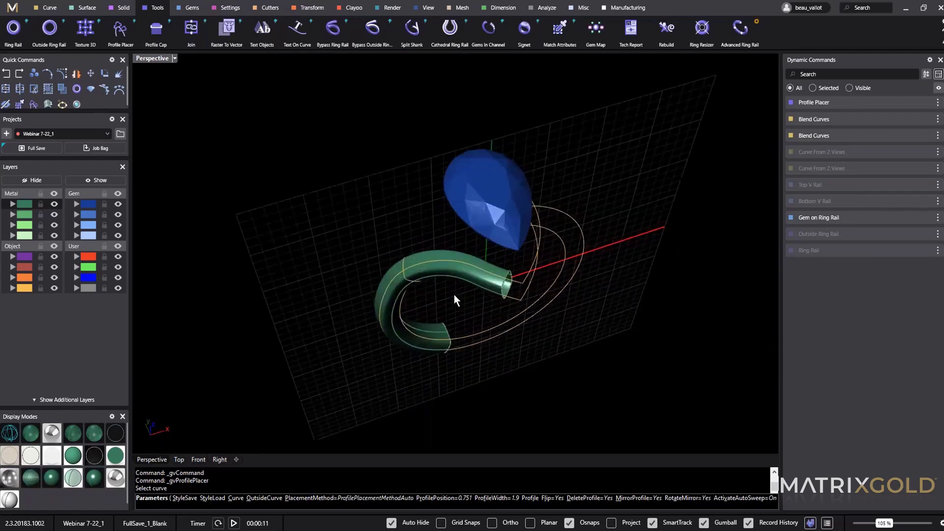
click(528, 278)
shift+right_drag(581, 356, 536, 304)
scroll(536, 304, down, 6)
right_drag(566, 300, 550, 268)
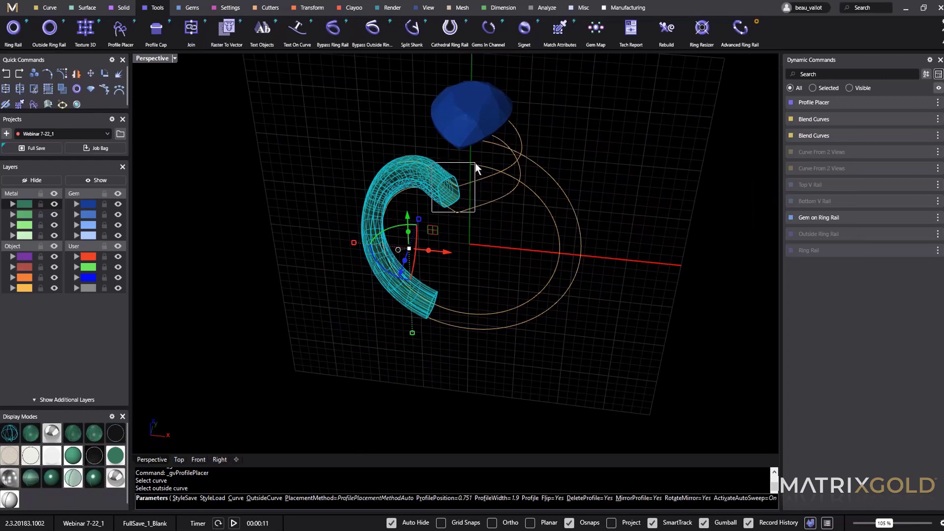
drag(475, 163, 475, 163)
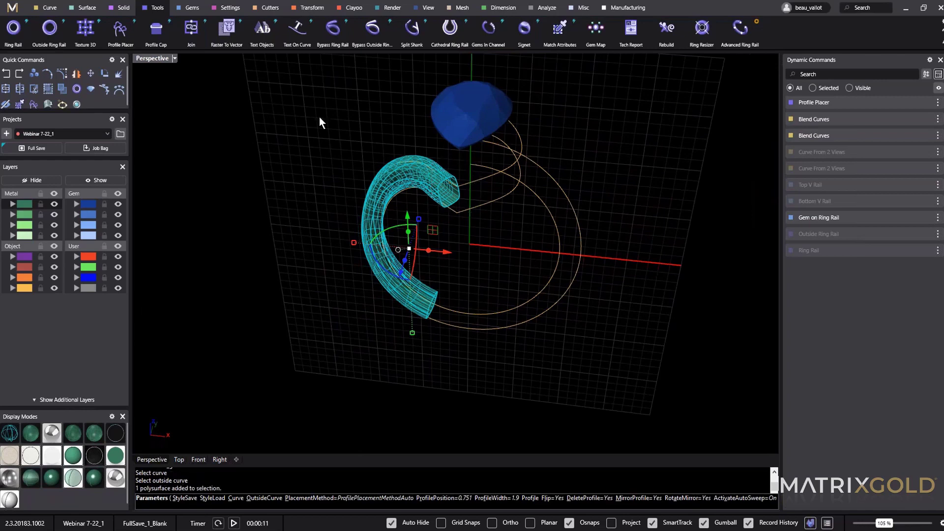
click(303, 9)
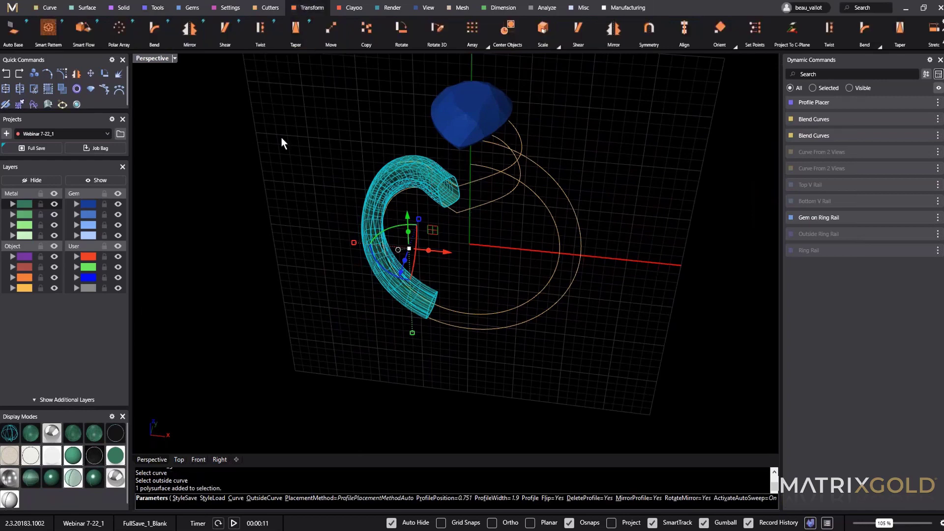
click(196, 36)
right_drag(460, 271, 567, 373)
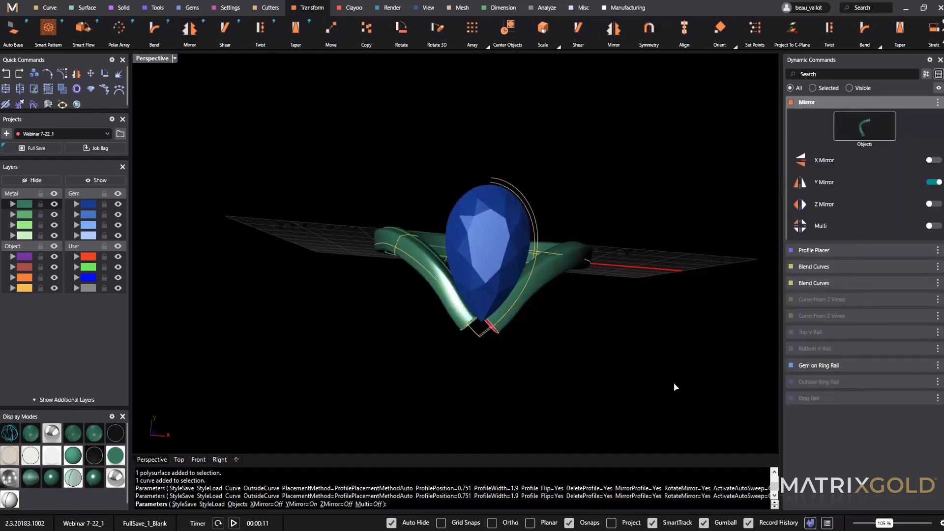
right_drag(639, 419, 649, 375)
right_click(652, 392)
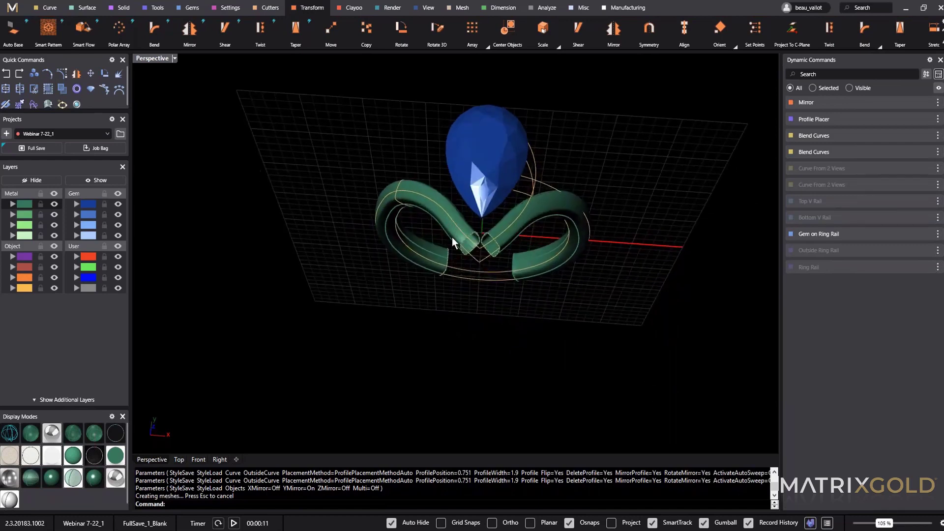
Step: Edit the outer rail's Blend Curves and move its second curve position closer to the V point, to about 0.55
right_drag(477, 273, 537, 250)
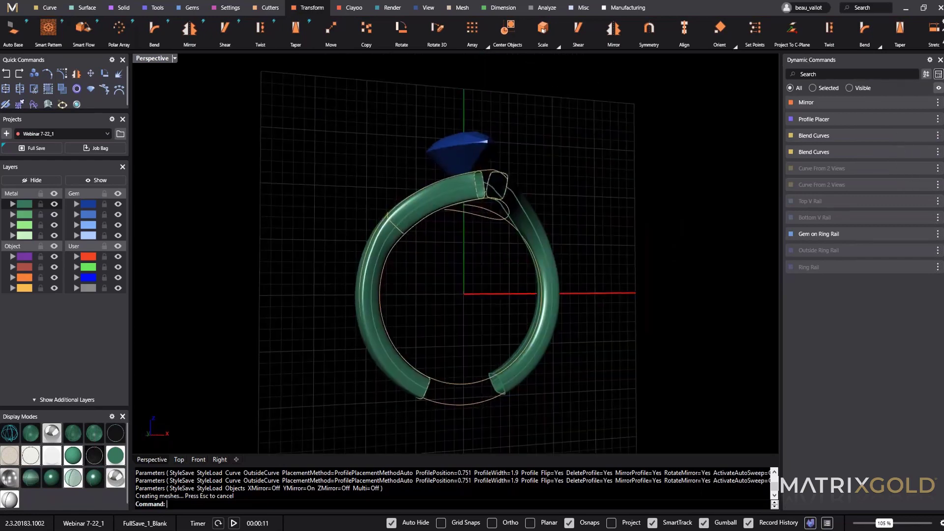
click(920, 152)
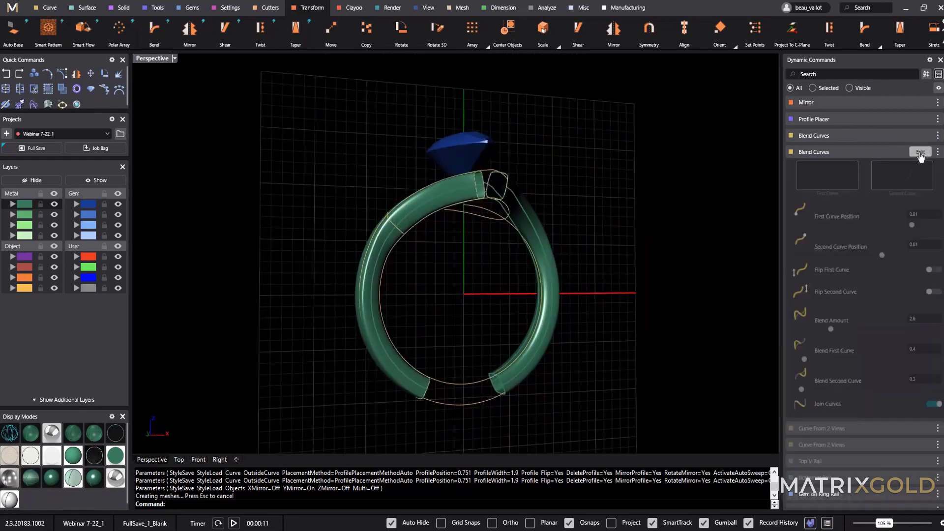
right_drag(491, 274, 509, 334)
scroll(501, 268, up, 7)
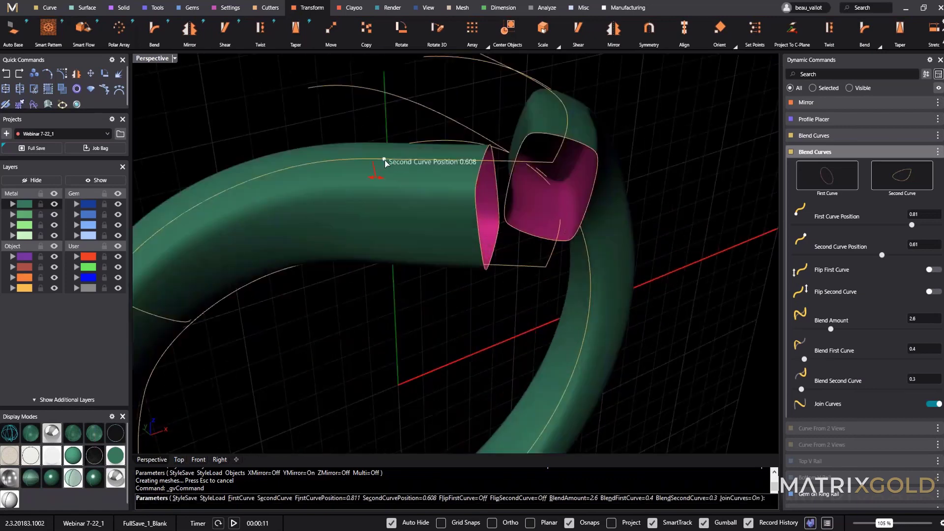
drag(392, 165, 412, 163)
right_drag(412, 163, 444, 253)
scroll(445, 253, down, 7)
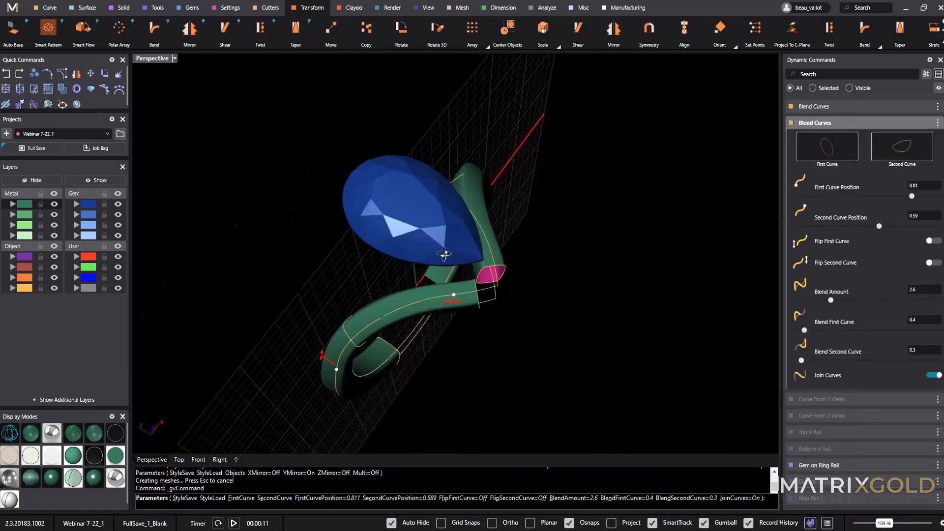
drag(453, 301, 475, 307)
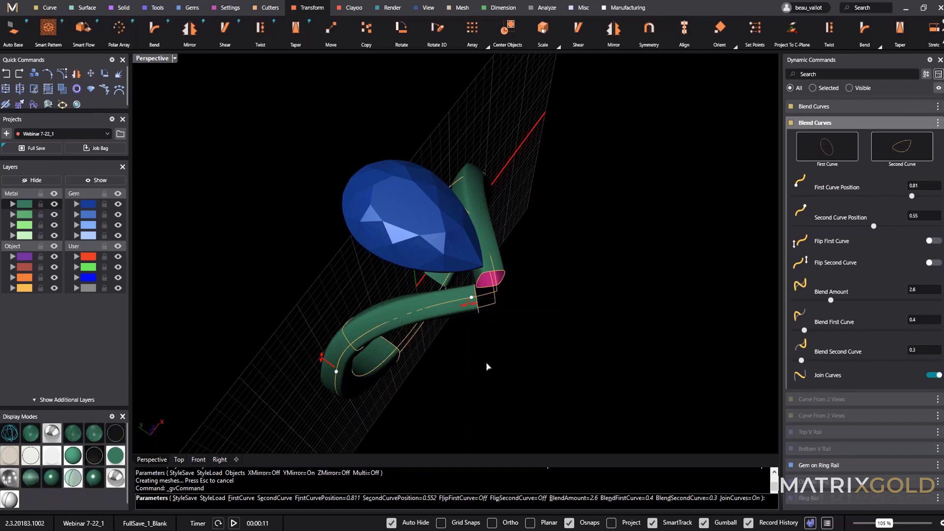
Step: Finish refining the blended rails, then straighten the front profile at position 0.75 in Profile Placer so the open end stands upright
right_drag(484, 368, 445, 207)
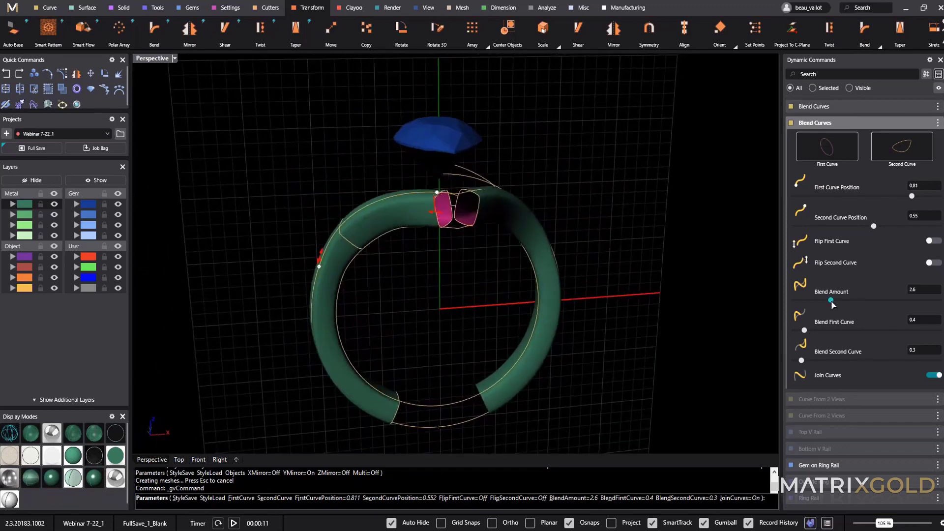
click(918, 123)
click(916, 136)
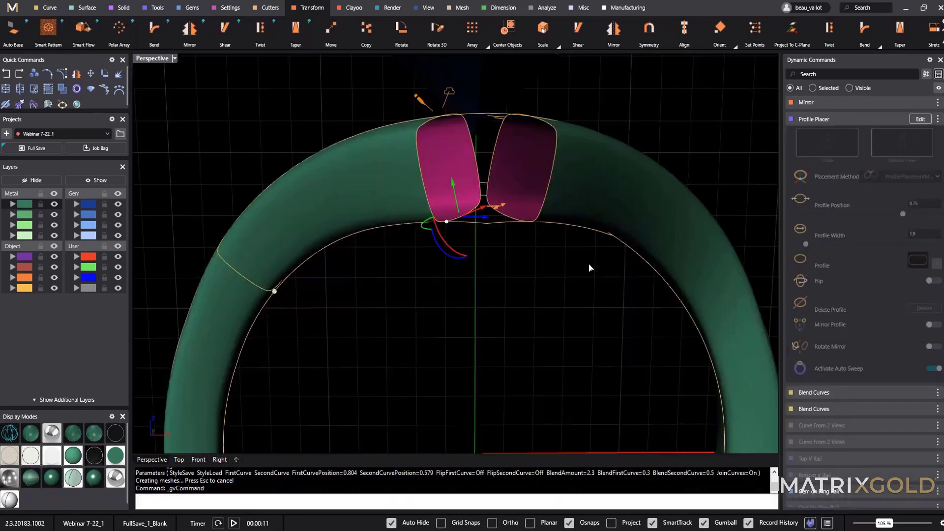
right_drag(464, 265, 442, 265)
right_click(546, 258)
scroll(546, 259, down, 4)
click(500, 272)
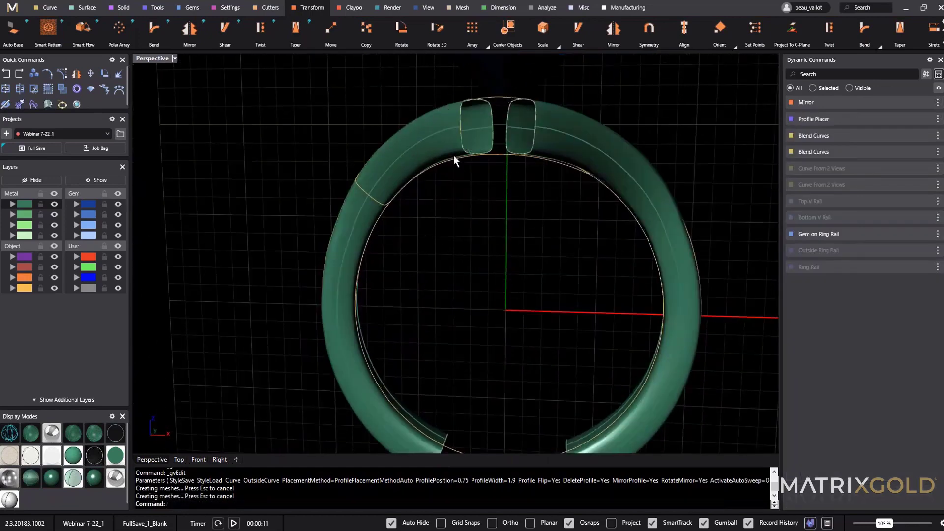
Step: Bridge the two open front ends with a Profile Sweep, using Start Blend -0.9 and End Blend 1.4
click(84, 7)
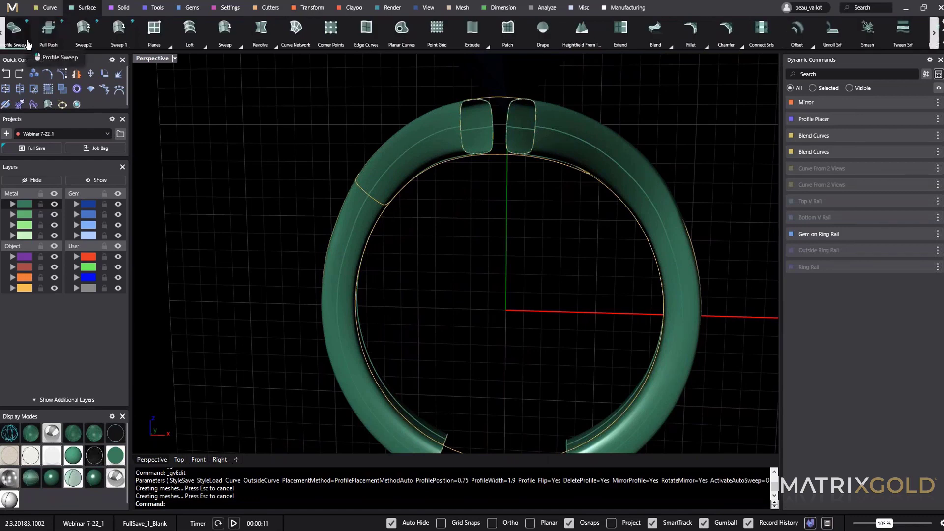
click(15, 31)
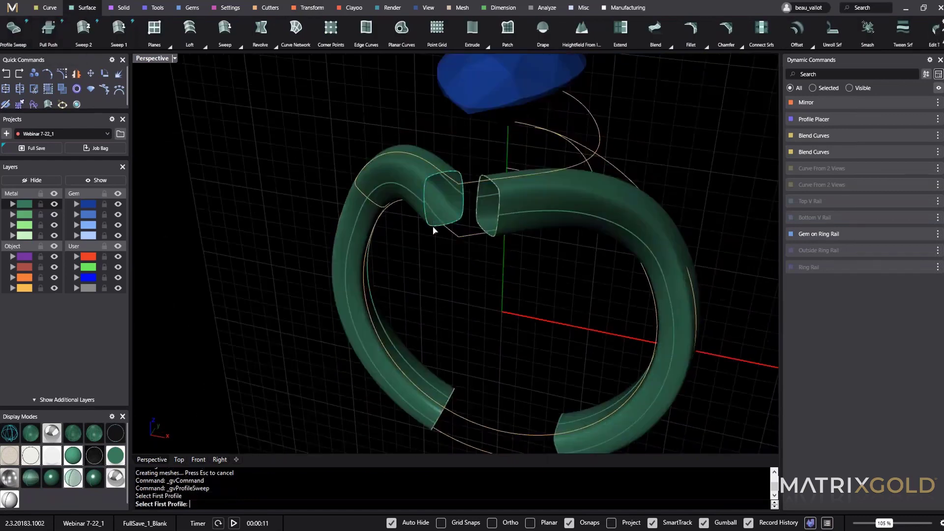
click(492, 239)
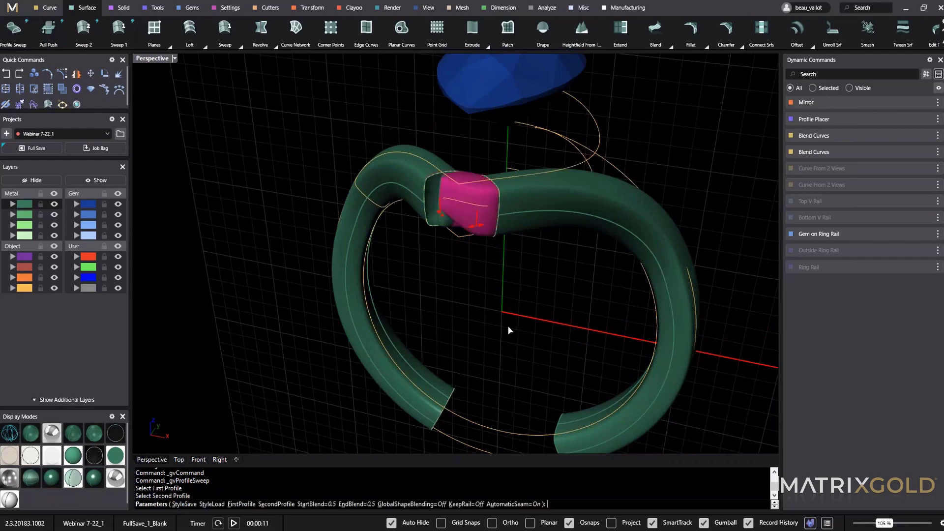
right_drag(522, 324, 355, 196)
scroll(356, 195, up, 3)
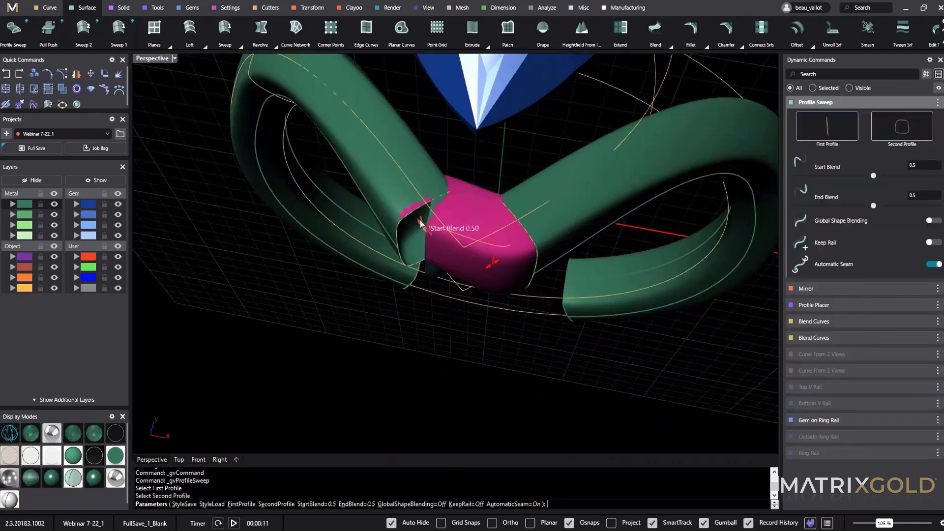
mouse_move(429, 243)
mouse_down()
mouse_move(442, 257)
mouse_move(435, 246)
mouse_up()
drag(492, 267, 447, 274)
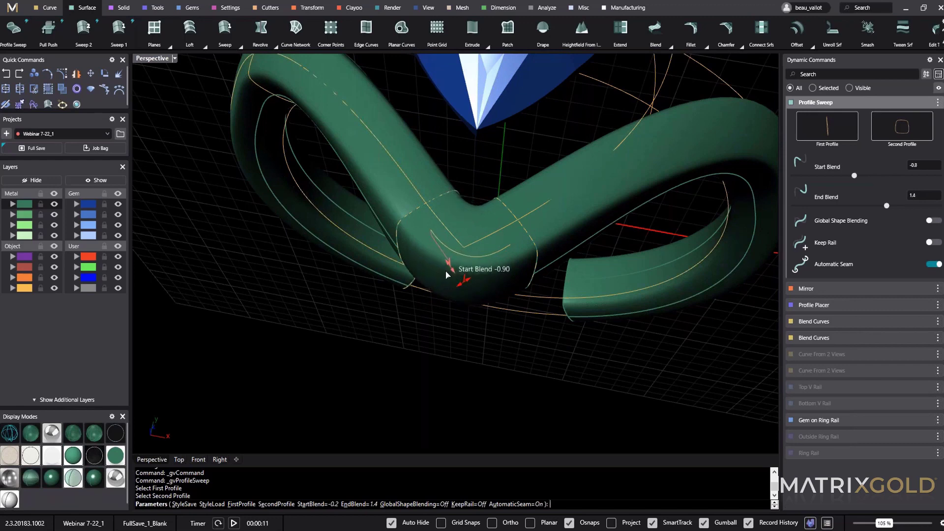
Step: Turn off Automatic Seam for the front sweep and set its first seam to 1 so the seam points line up
click(936, 265)
right_drag(508, 350, 464, 313)
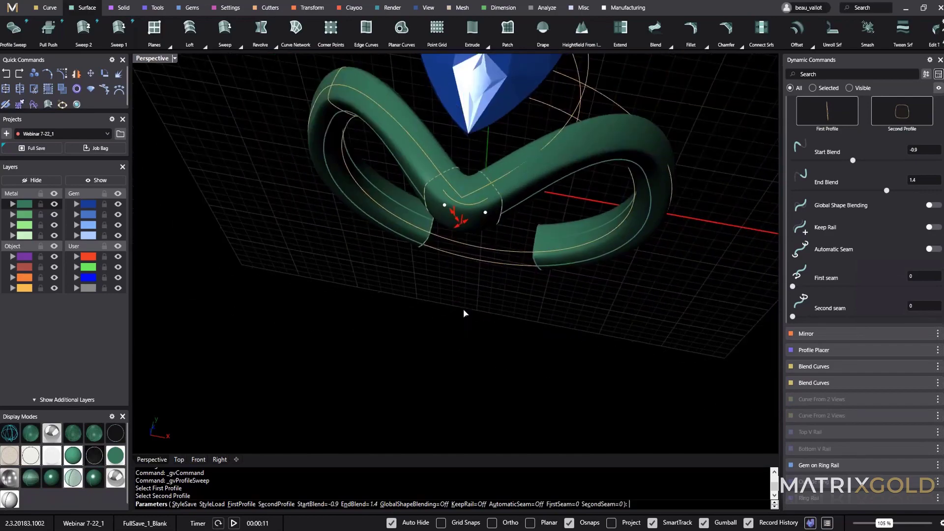
scroll(464, 313, down, 4)
right_drag(485, 244, 468, 209)
scroll(464, 143, up, 7)
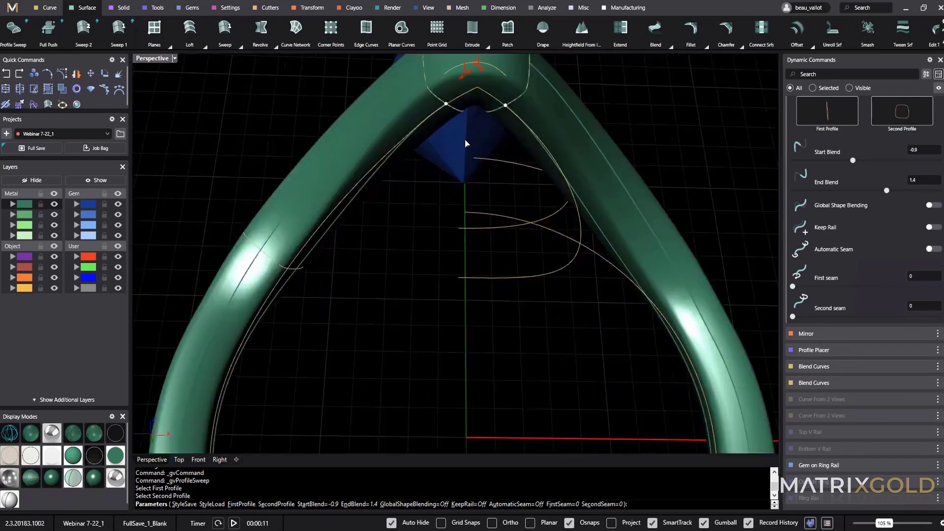
scroll(464, 143, up, 2)
right_drag(465, 143, 400, 106)
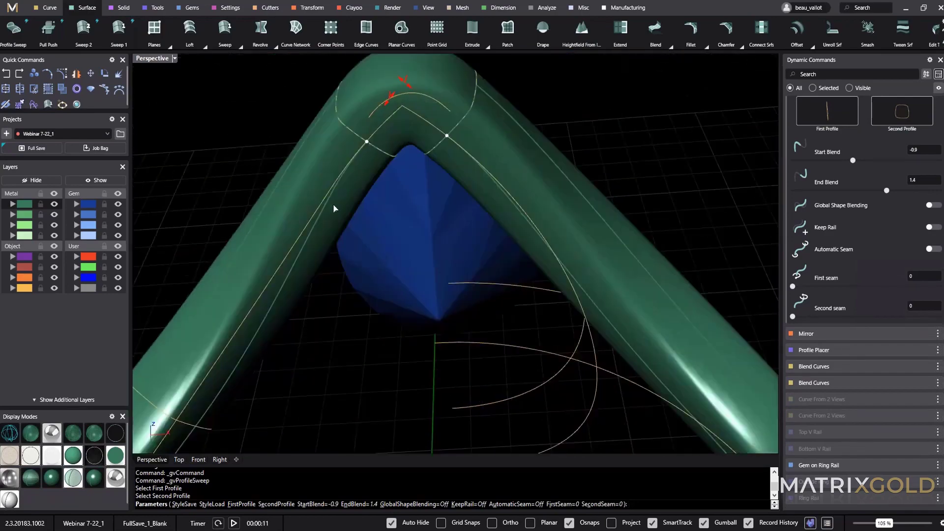
scroll(441, 139, up, 10)
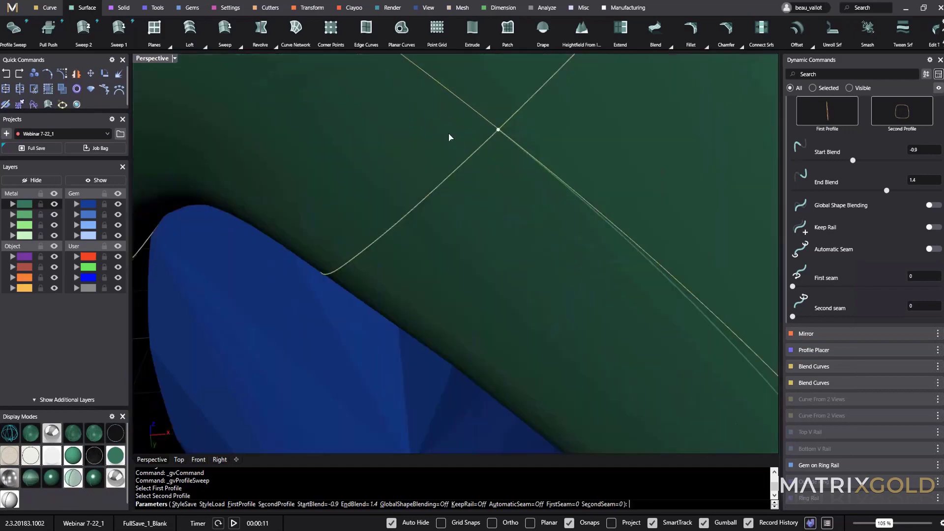
drag(497, 128, 501, 126)
Step: Sharpen the front V of the sweep with Start Blend -2 and End Blend 2, and finish the Profile Sweep
scroll(502, 128, down, 12)
right_drag(501, 138, 520, 370)
scroll(415, 298, up, 5)
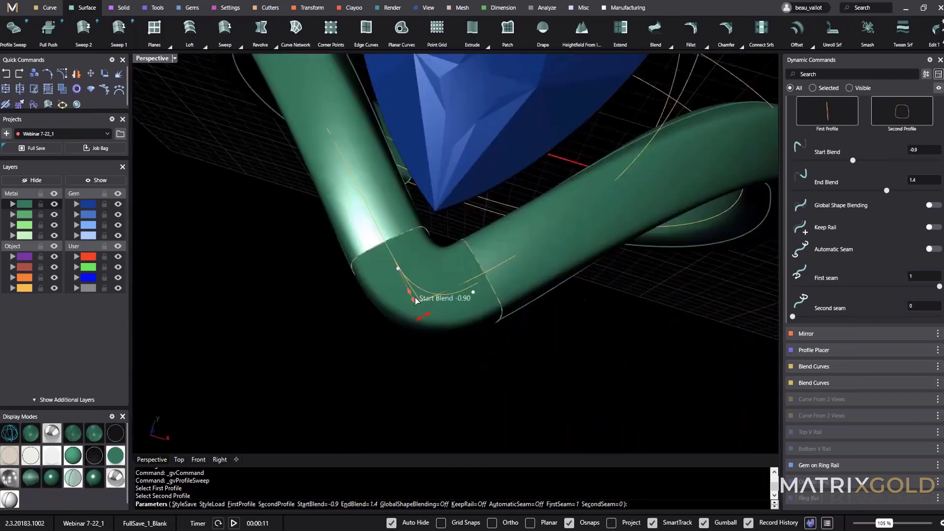
drag(415, 320, 416, 350)
drag(420, 317, 399, 327)
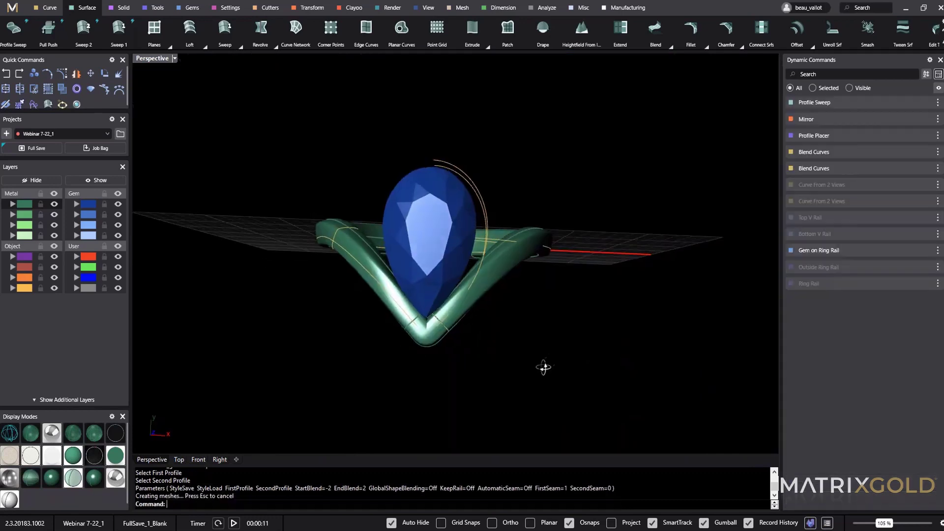
Step: Mirror the profile curve at the shank's lower open end to the other side with Y Mirror on
right_drag(543, 366, 406, 280)
click(423, 322)
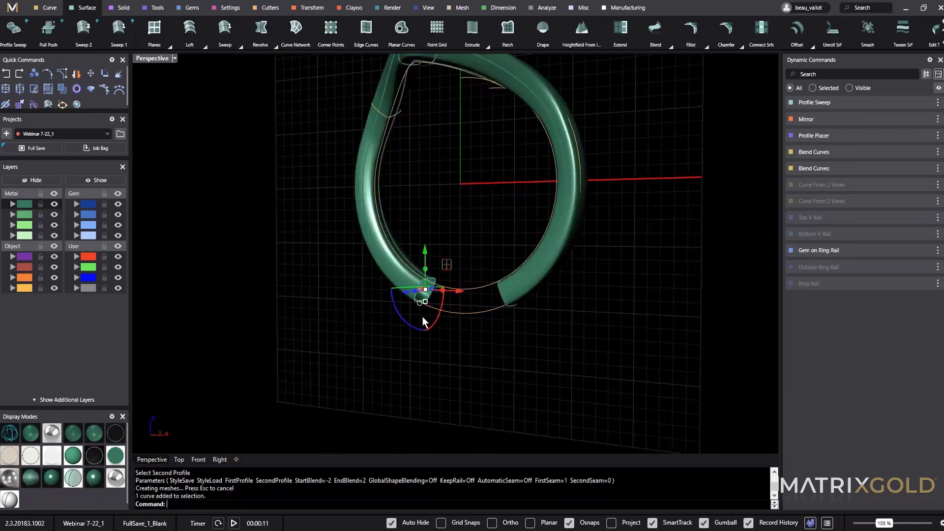
click(309, 8)
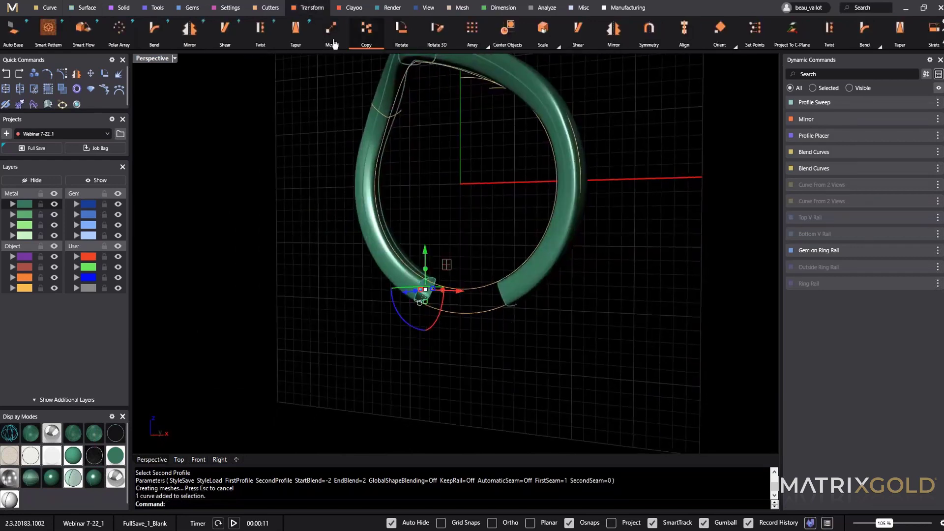
click(197, 38)
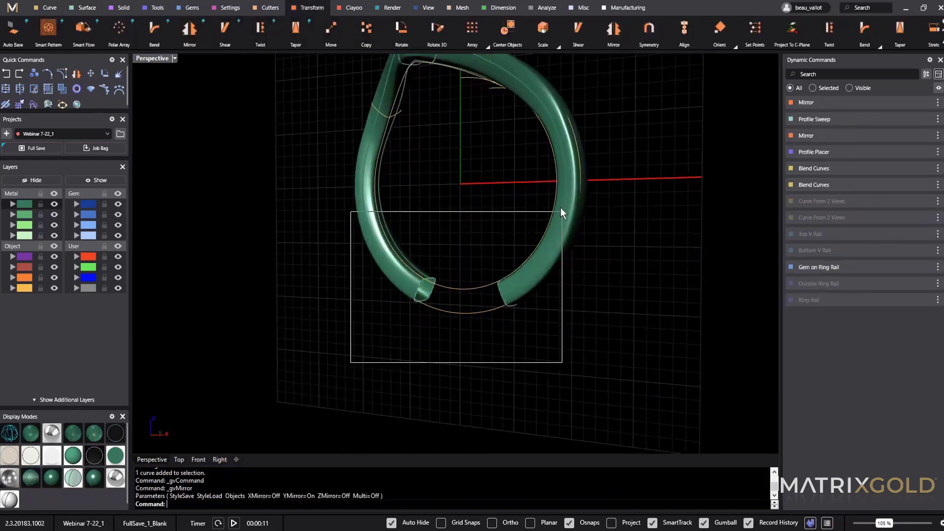
click(539, 364)
Step: Close the gap at the base of the shank with a Sweep 2 along the inner and outer rails between the two lower profiles
right_drag(485, 344, 504, 354)
click(87, 8)
click(84, 31)
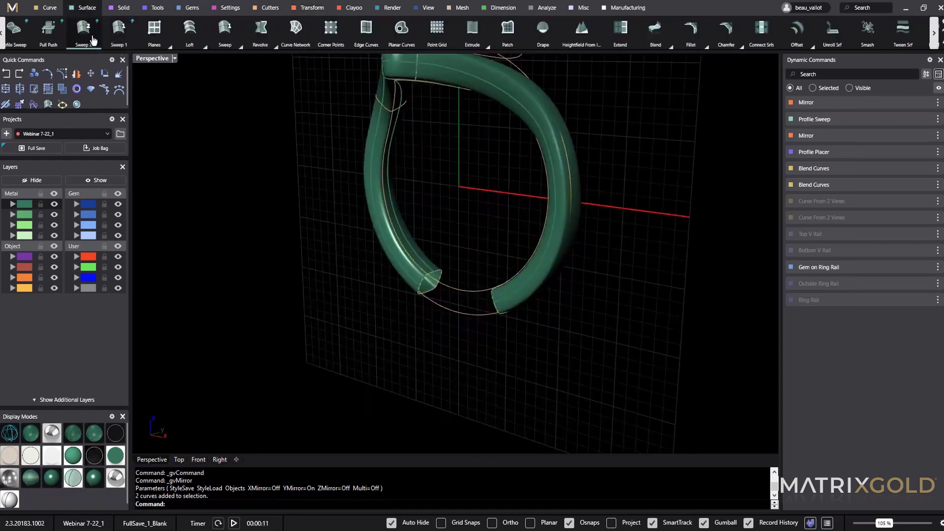
click(448, 287)
click(449, 308)
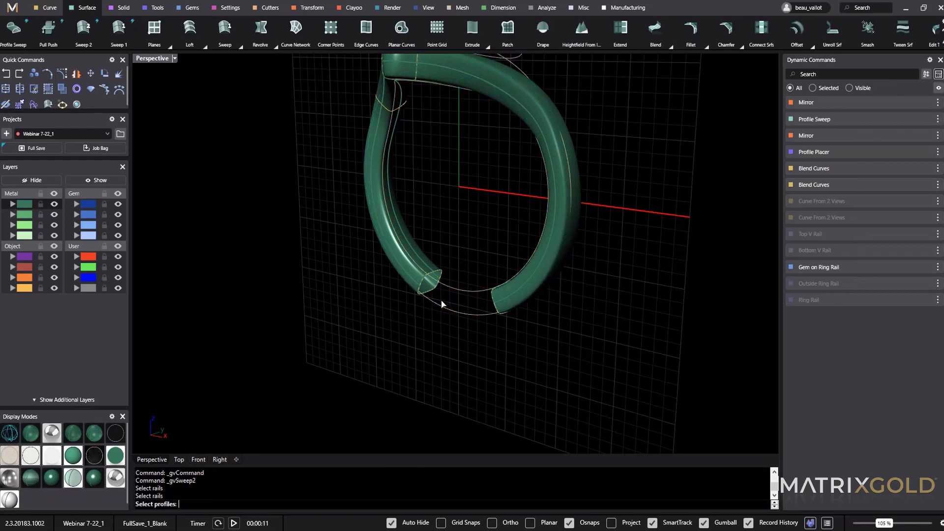
click(432, 294)
click(495, 303)
key(Return)
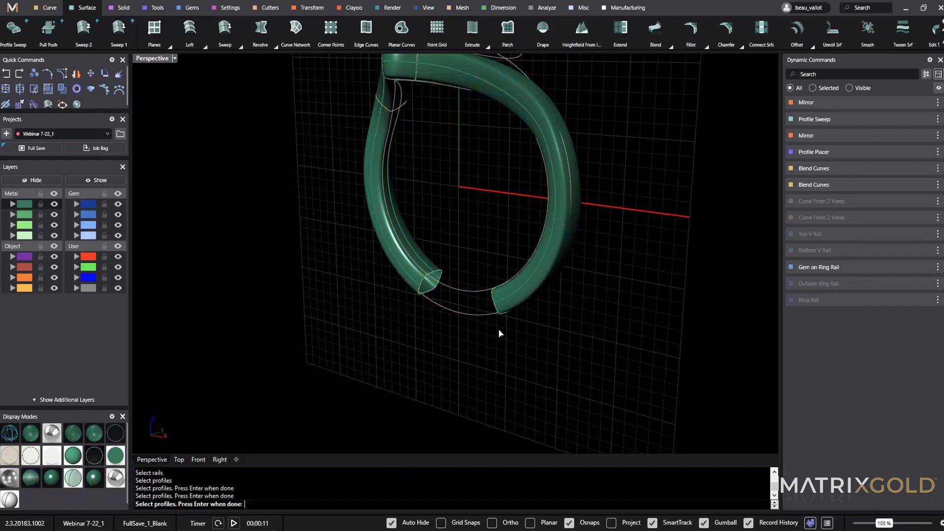
right_drag(565, 344, 487, 447)
key(Return)
Step: Add a Head setting to the pear-shaped centre gem
scroll(487, 344, down, 3)
right_drag(492, 305, 484, 207)
scroll(476, 179, up, 8)
click(481, 120)
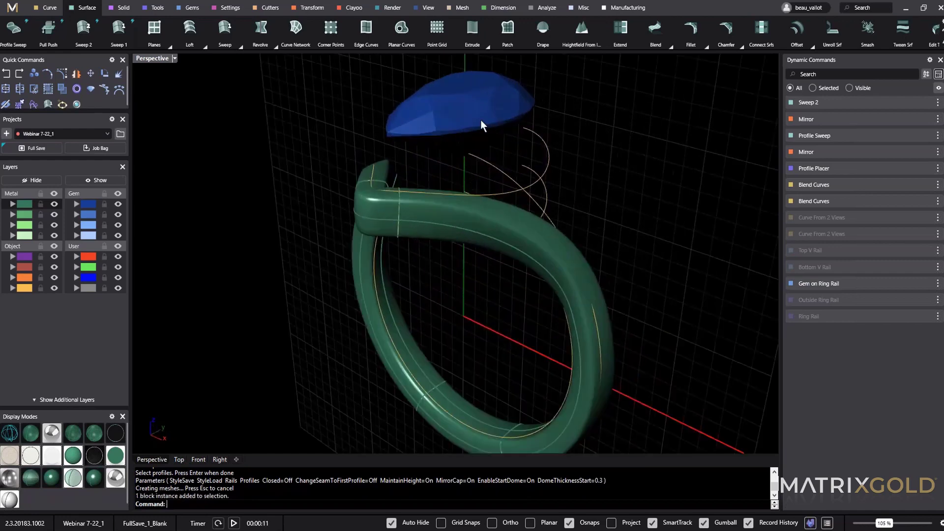
click(220, 9)
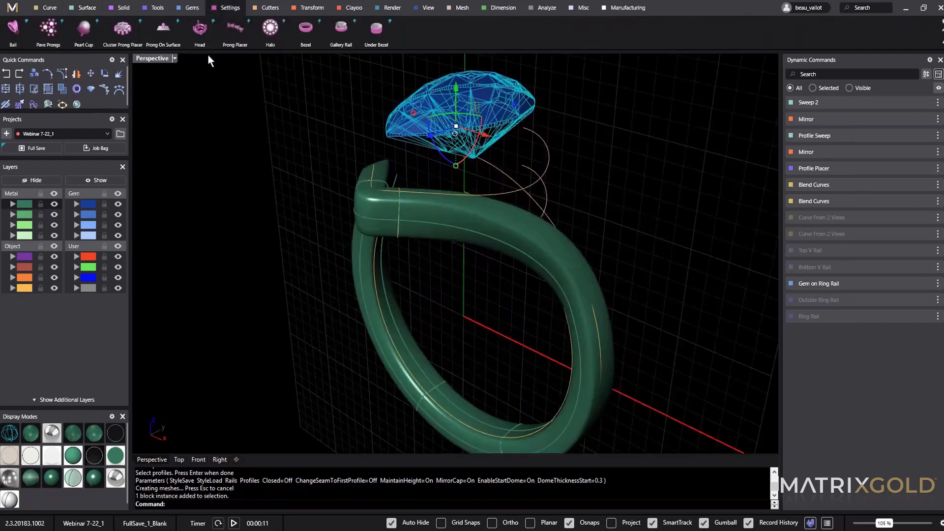
click(238, 27)
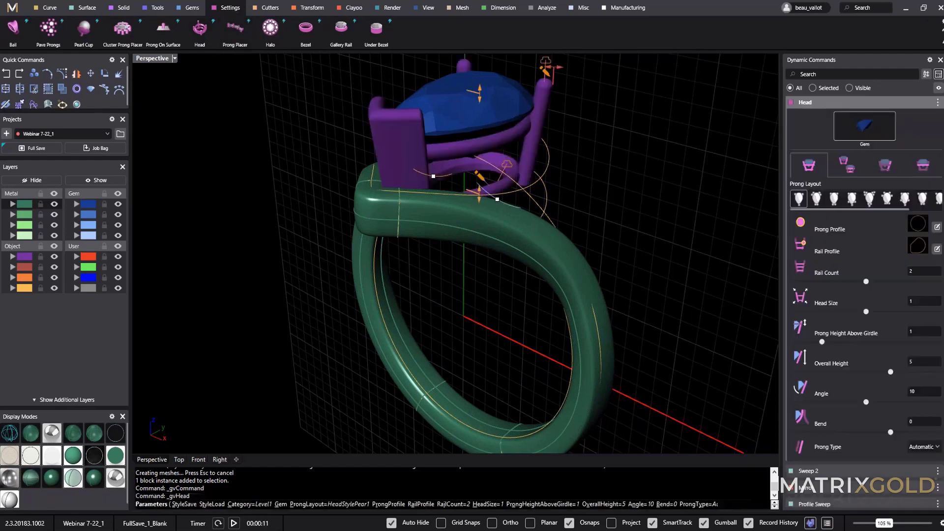
Step: Set the head's prong height above girdle to 0, its angle to 17 and its bend to -9.1
right_drag(467, 184, 464, 224)
scroll(465, 224, up, 6)
drag(518, 314, 483, 302)
scroll(483, 302, down, 3)
drag(439, 136, 448, 156)
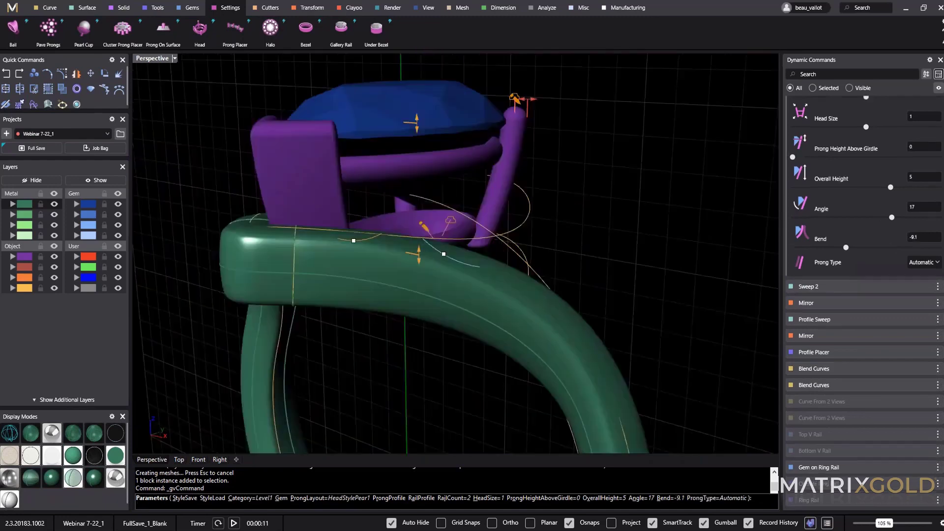
scroll(863, 280, up, 4)
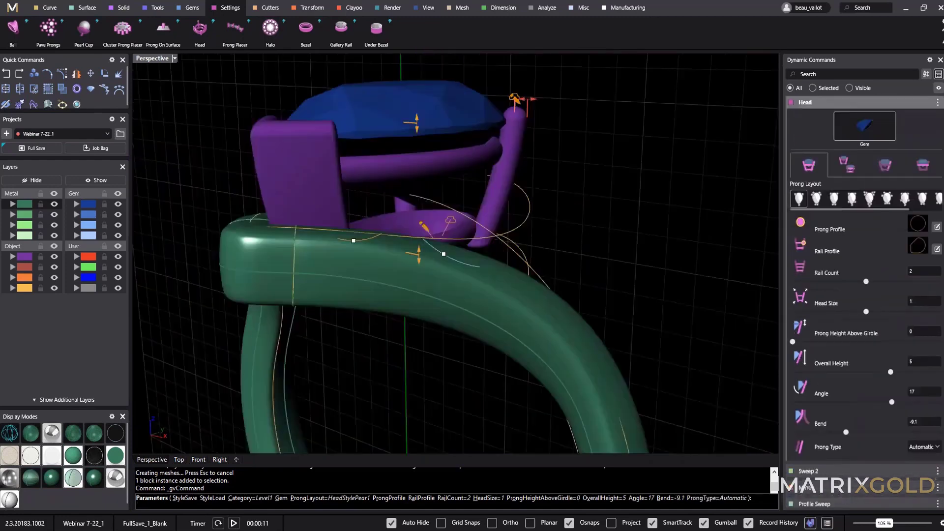
Step: Set the head's lower rail to thickness 1.3 mm, height 1.35 mm and offset 0.15 mm
click(853, 170)
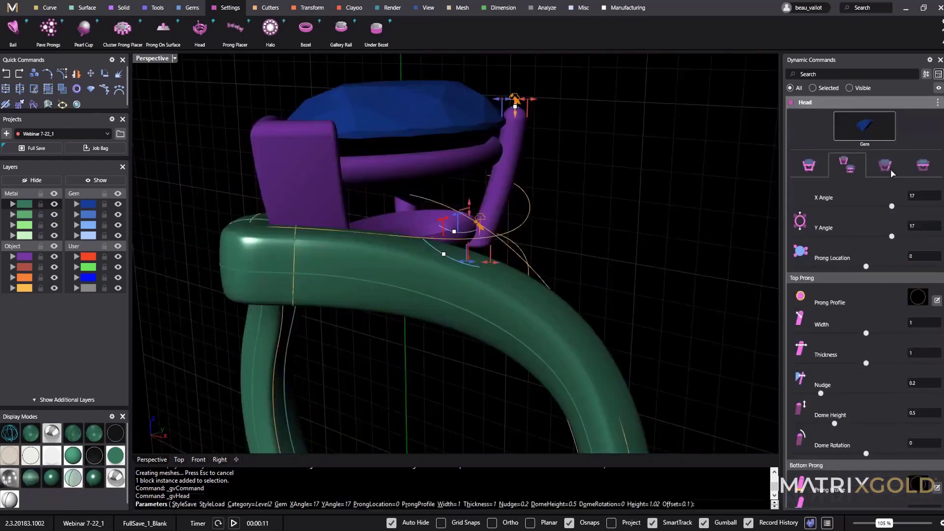
click(923, 167)
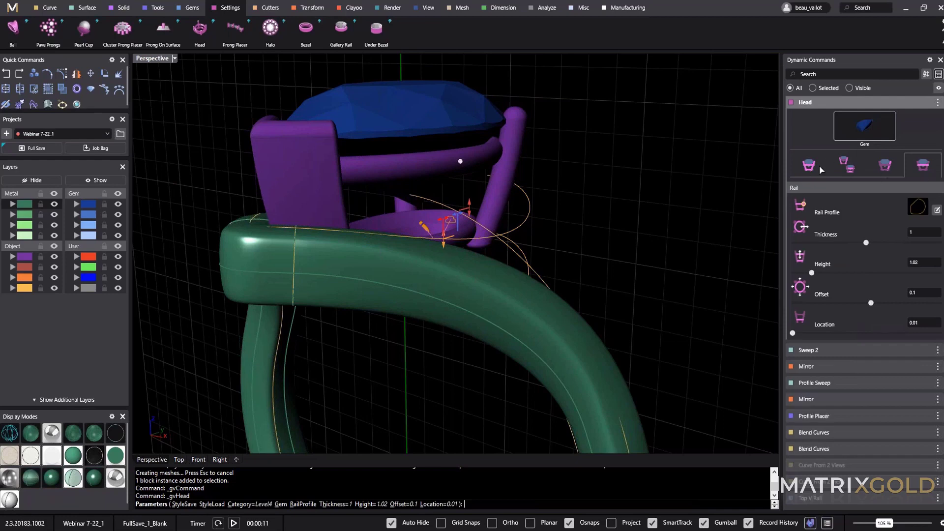
click(836, 166)
right_drag(590, 154, 536, 160)
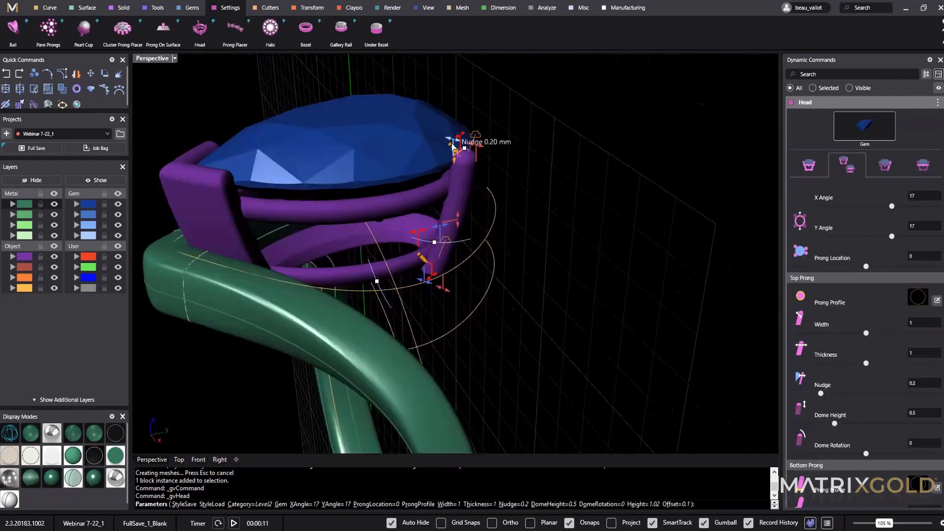
scroll(452, 146, up, 4)
scroll(478, 166, down, 4)
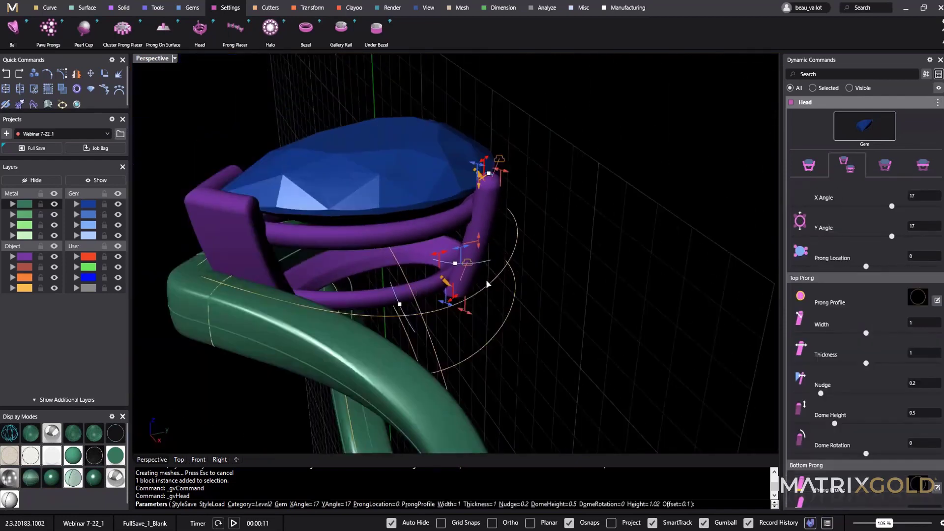
right_drag(486, 284, 433, 260)
scroll(438, 256, up, 5)
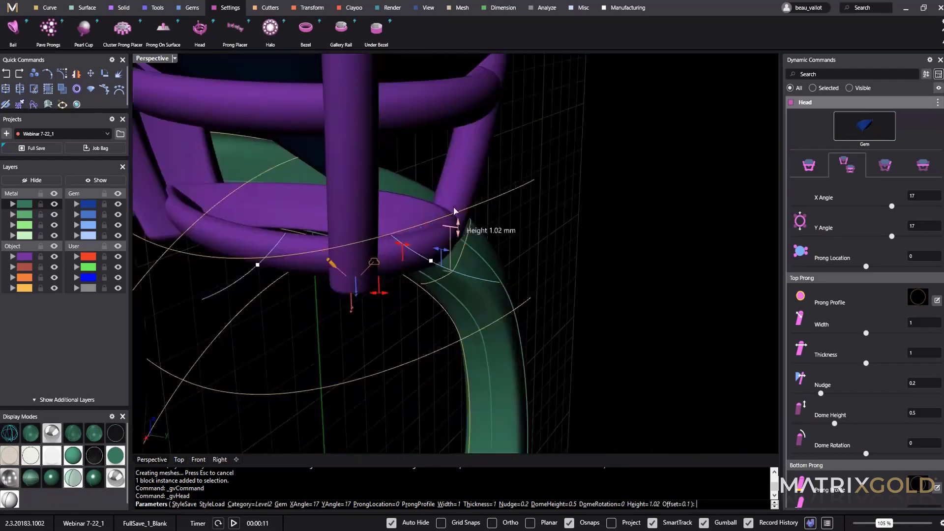
mouse_move(457, 224)
mouse_down()
mouse_move(456, 210)
mouse_move(451, 218)
mouse_up()
drag(441, 252, 443, 251)
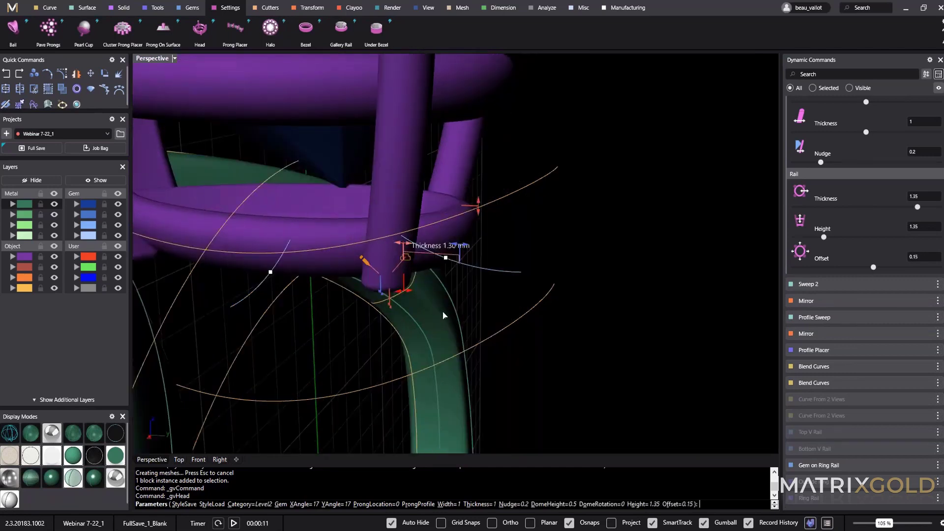
Step: Nudge the bottom of the prongs inward to about 0.6 mm and set the bottom prong thickness to 1.2 mm
right_drag(443, 316, 489, 278)
drag(458, 280, 447, 279)
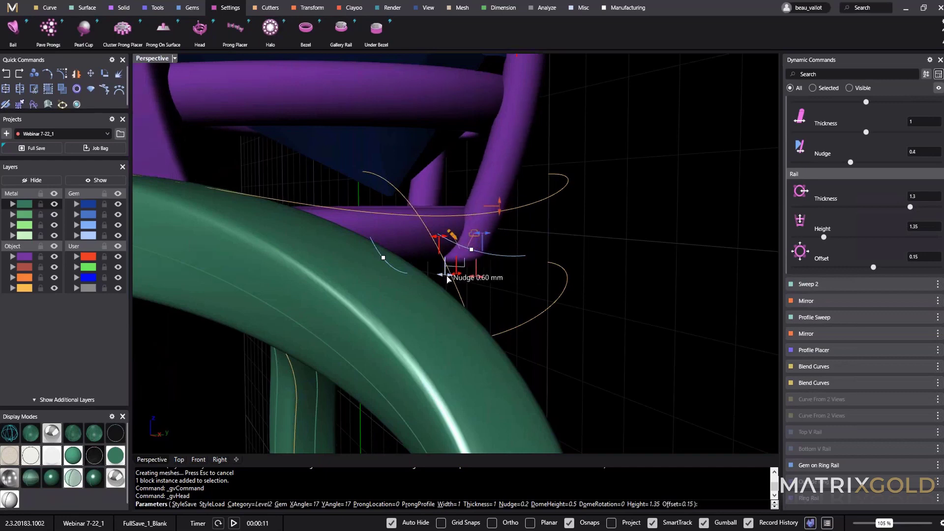
right_drag(453, 341, 373, 317)
drag(371, 321, 371, 318)
Step: Give the V-prong at the gem's point thickness 0.75, dome height 0.7, dome rotation 42 and bottom thickness 1.5, and accept the head
right_drag(426, 293, 521, 314)
scroll(521, 315, down, 3)
drag(941, 307, 941, 140)
scroll(941, 141, up, 3)
click(883, 167)
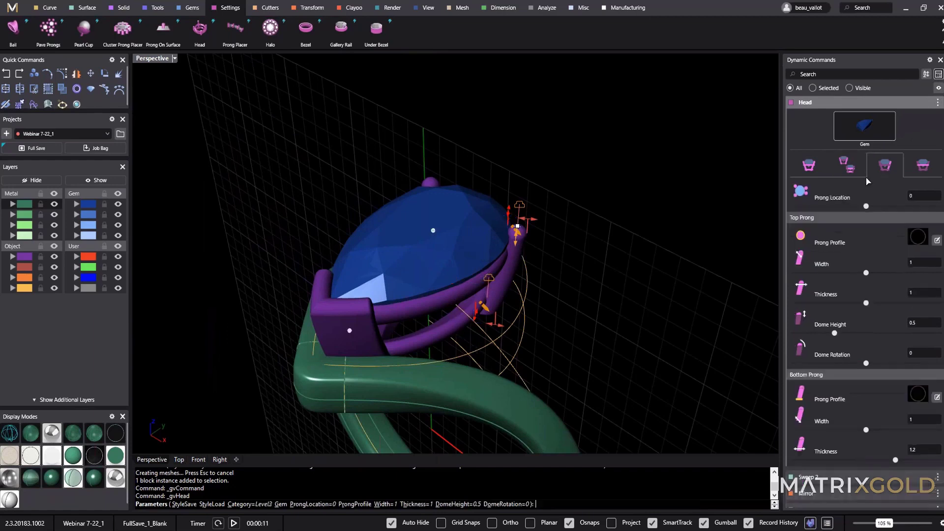
right_drag(551, 333, 370, 169)
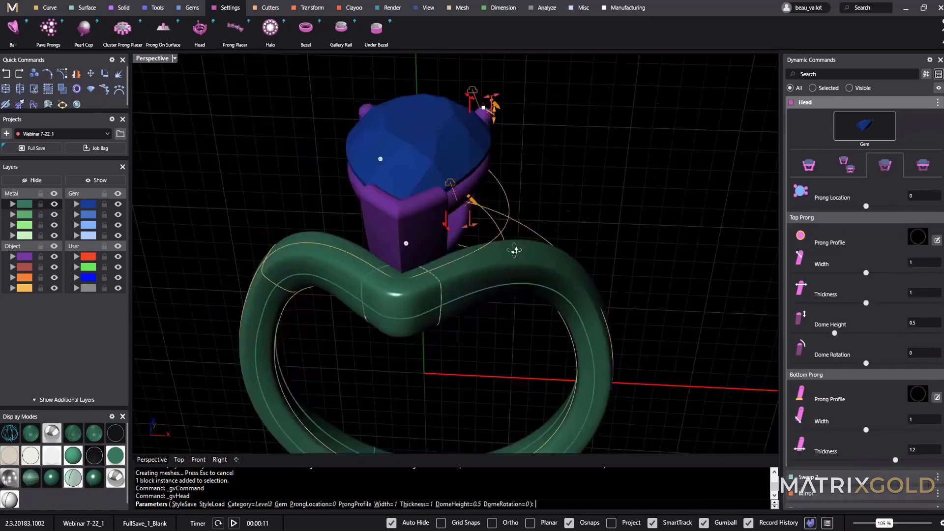
click(406, 244)
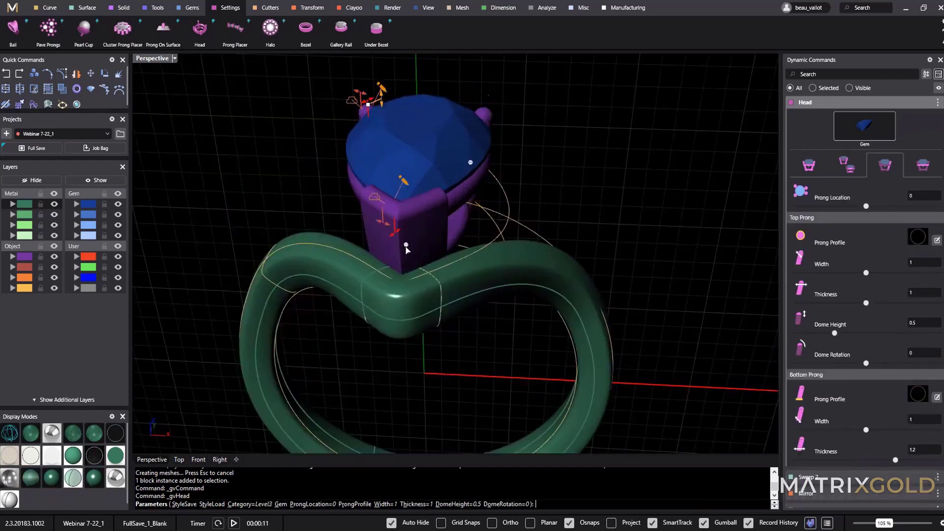
click(406, 245)
shift+right_drag(409, 246, 457, 276)
scroll(457, 295, up, 5)
drag(354, 125, 388, 138)
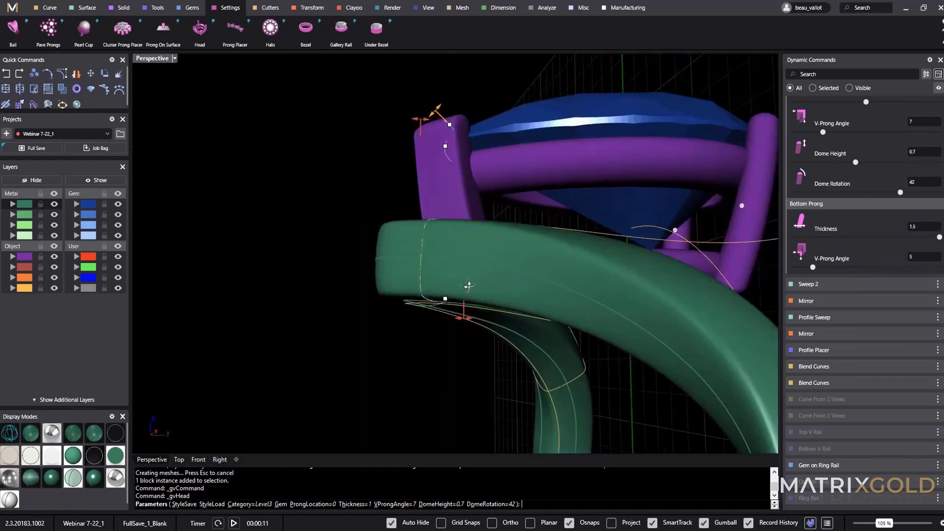
right_drag(469, 286, 451, 246)
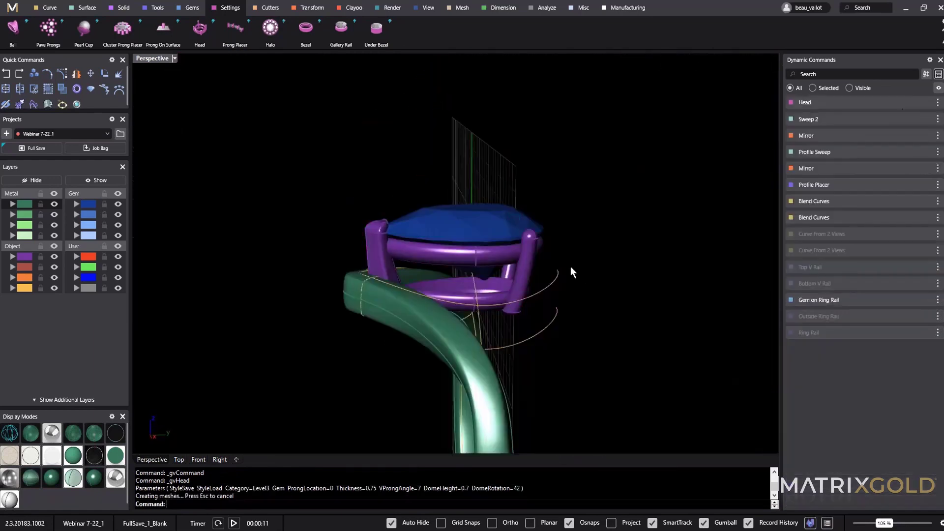
Step: Hide the yellow Object layer that holds the construction curves
mouse_move(571, 266)
right_down()
mouse_move(660, 296)
mouse_move(609, 275)
mouse_move(580, 280)
right_up()
click(54, 288)
right_drag(270, 269, 674, 168)
Step: Reopen the head for editing, switch its prong layout to HeadStylePear7 and set the prong height above girdle to 0.35
right_drag(455, 294, 466, 242)
click(466, 243)
click(919, 102)
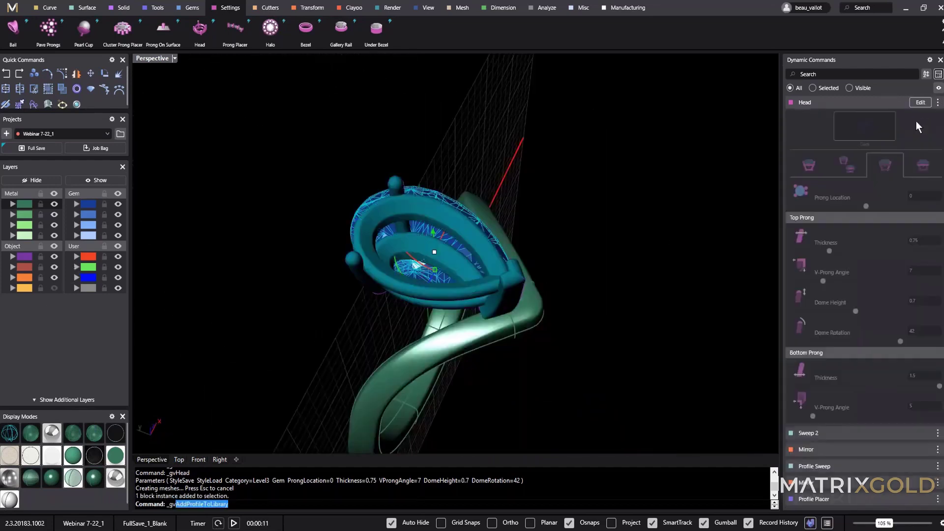
right_drag(377, 261, 356, 220)
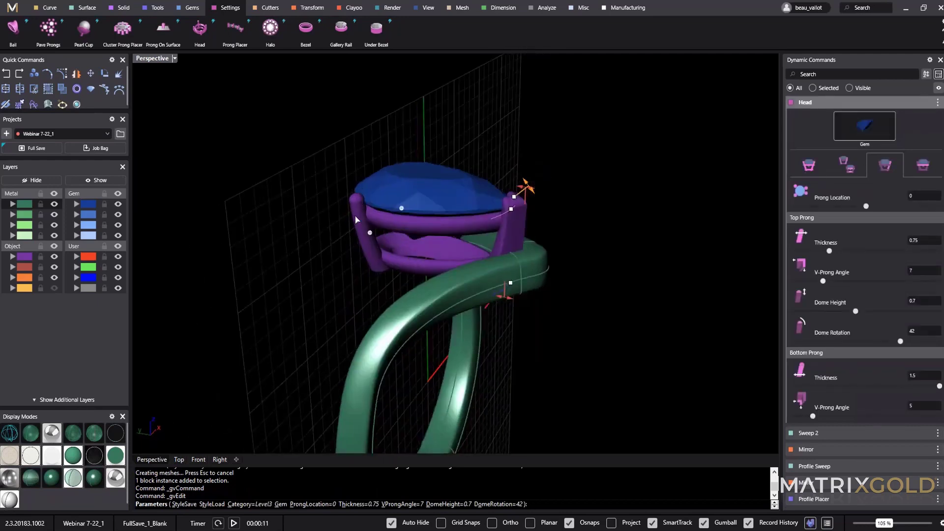
click(808, 167)
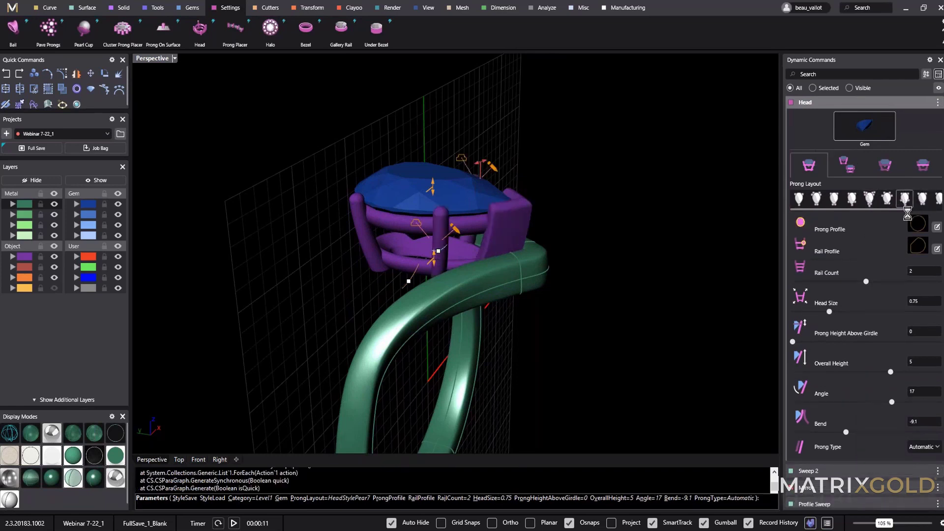
right_drag(573, 232, 479, 159)
scroll(479, 158, up, 7)
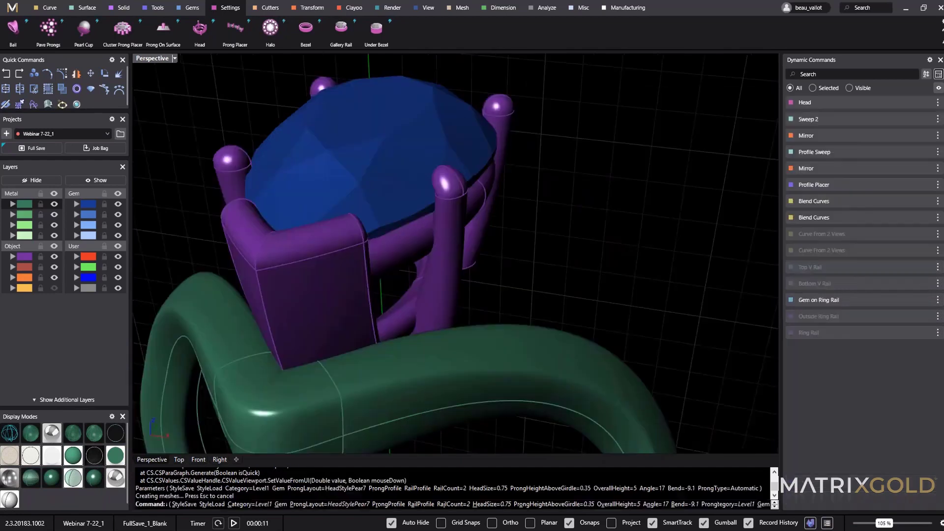
Step: Reopen the head and shift the side prongs nearest the V-prong to prong location 18
scroll(543, 258, down, 4)
right_drag(544, 258, 510, 289)
scroll(510, 289, up, 4)
click(510, 289)
click(509, 288)
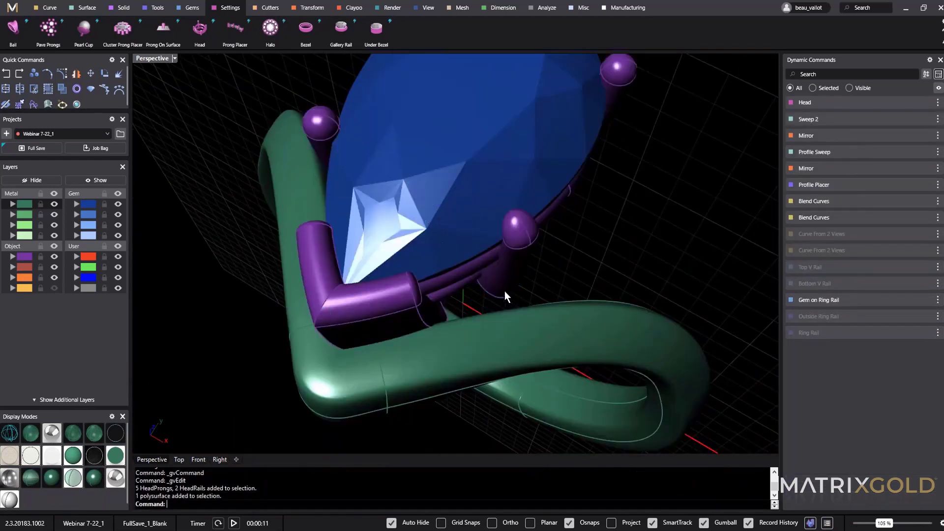
click(921, 103)
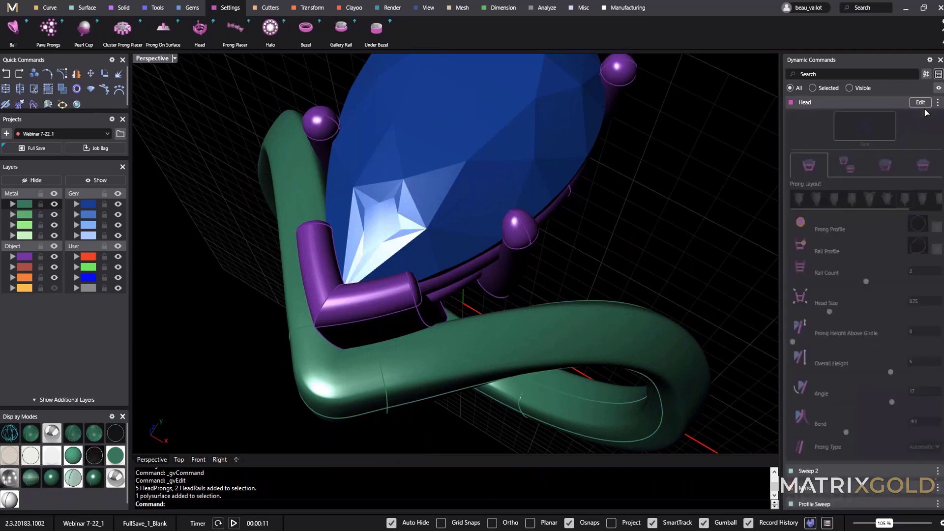
click(922, 105)
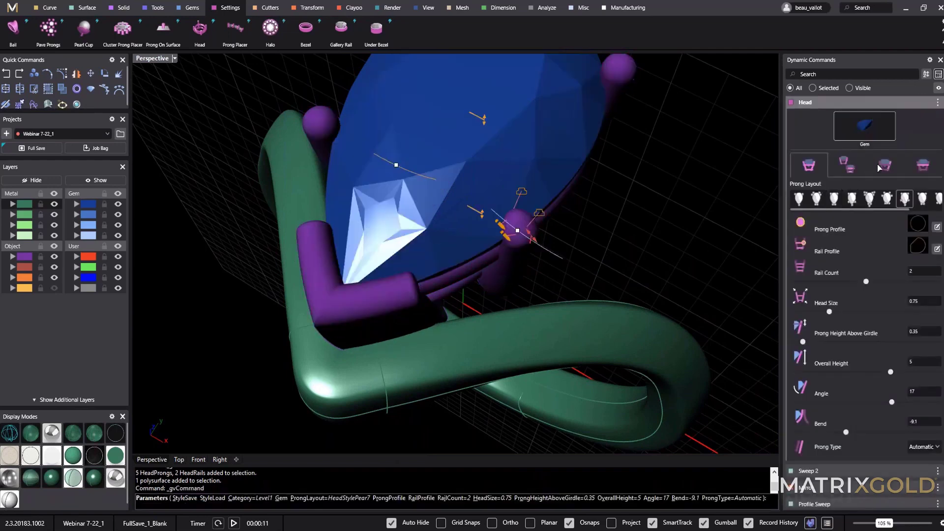
click(884, 165)
right_drag(403, 258, 379, 199)
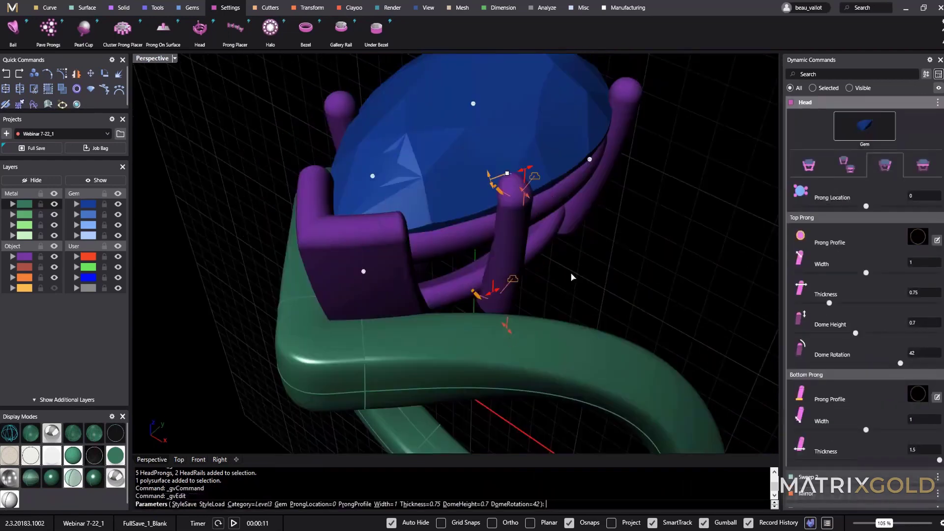
drag(866, 208, 849, 207)
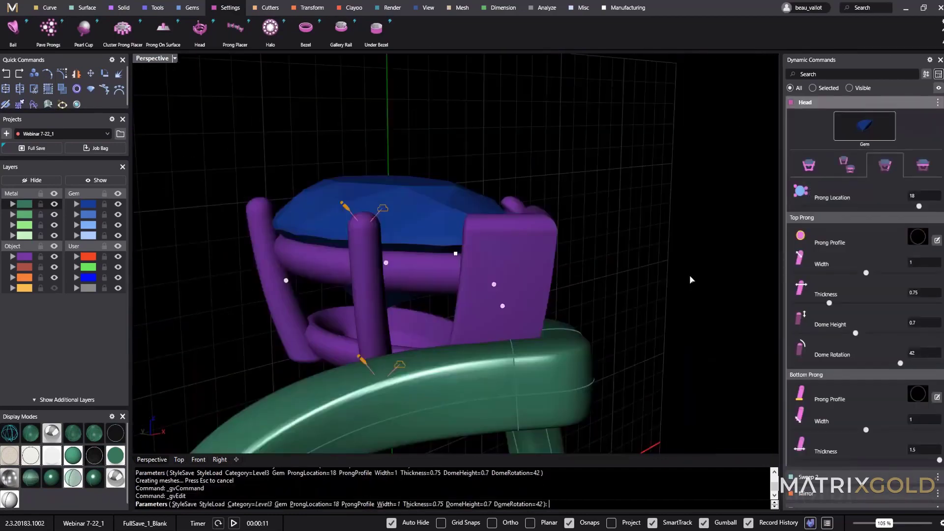
right_drag(689, 275, 479, 373)
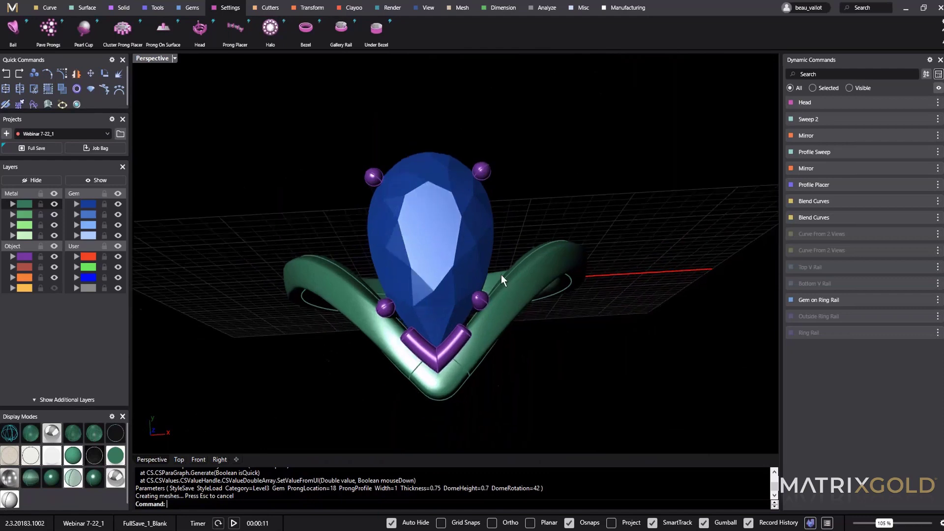
Step: Try the ring rail at US finger sizes 9 and 12
shift+right_drag(472, 305, 774, 350)
click(920, 333)
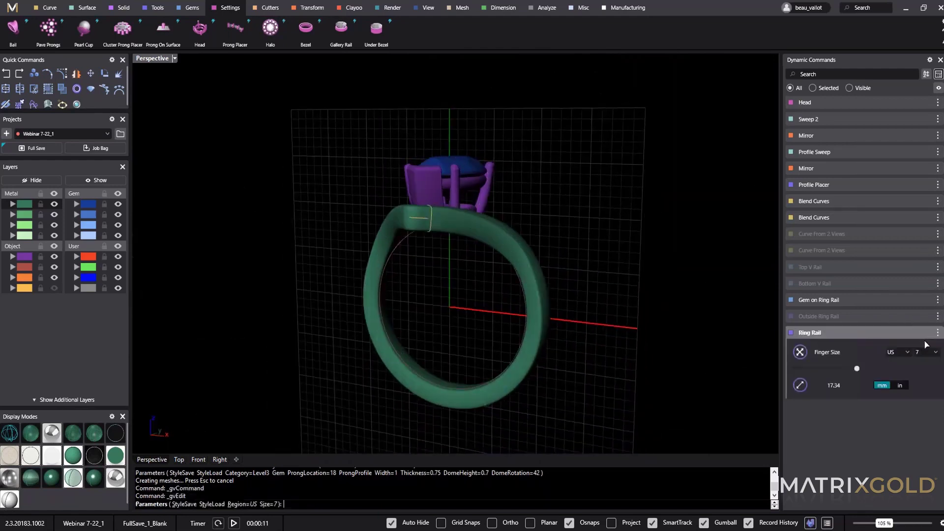
click(935, 353)
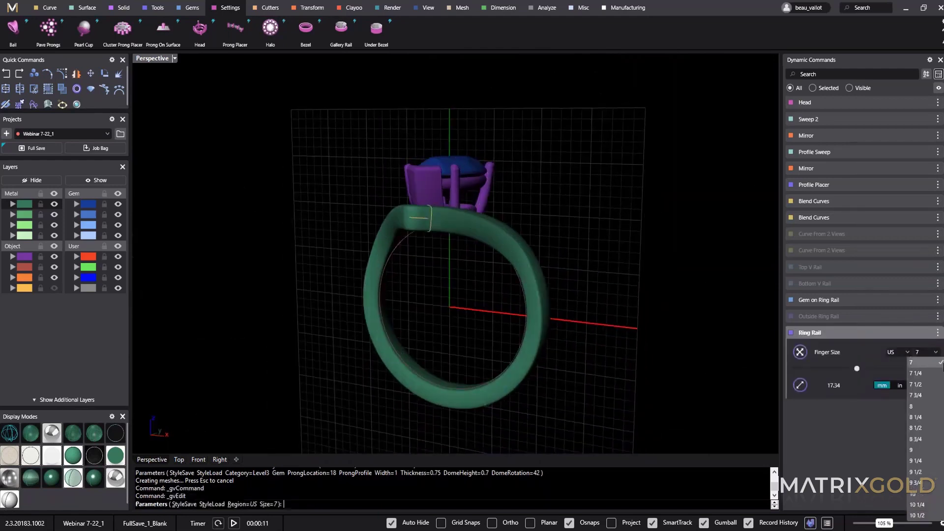
click(921, 451)
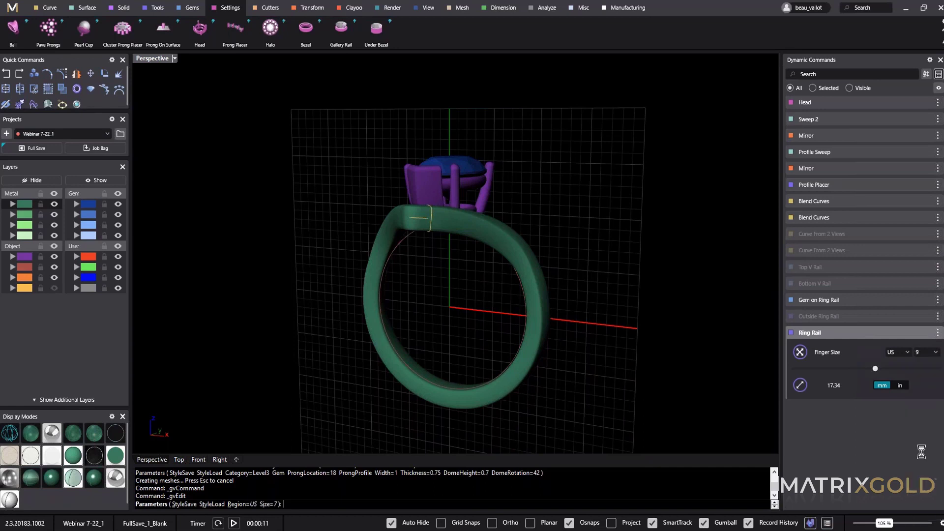
click(938, 356)
click(923, 495)
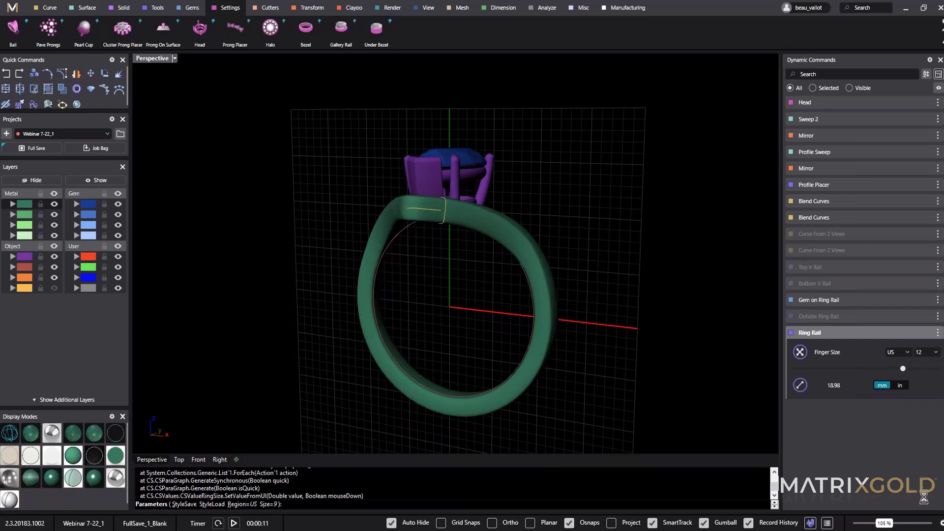
Step: Edit the Gem on Ring Rail placement and set the centre gem's Z offset to 4.3
click(920, 299)
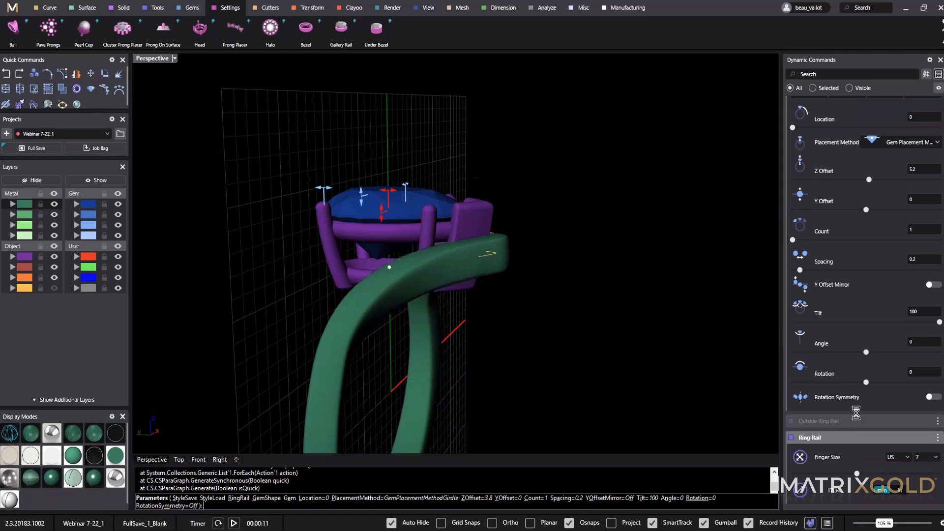
right_drag(689, 339, 533, 263)
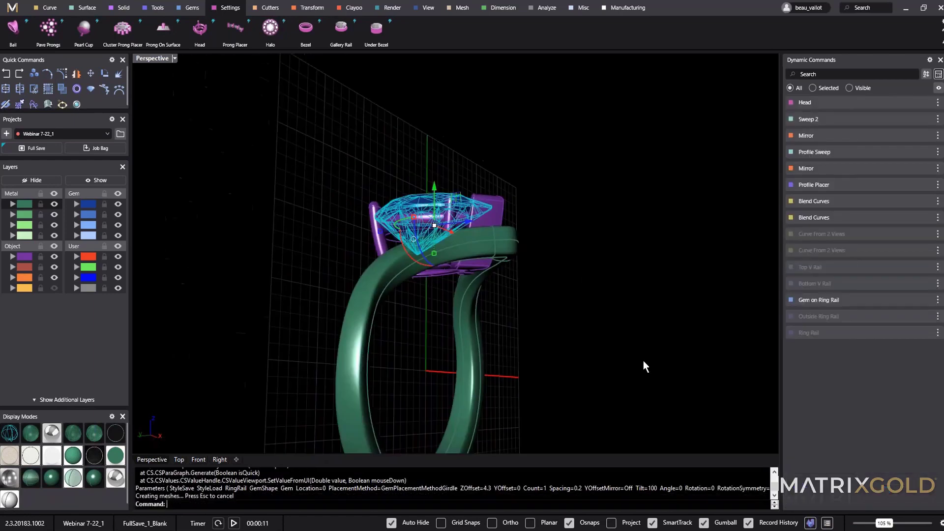
right_drag(559, 375, 334, 276)
Step: Extract an isocurve running lengthwise along the outer surface of the shank, with the angle at 90
click(49, 8)
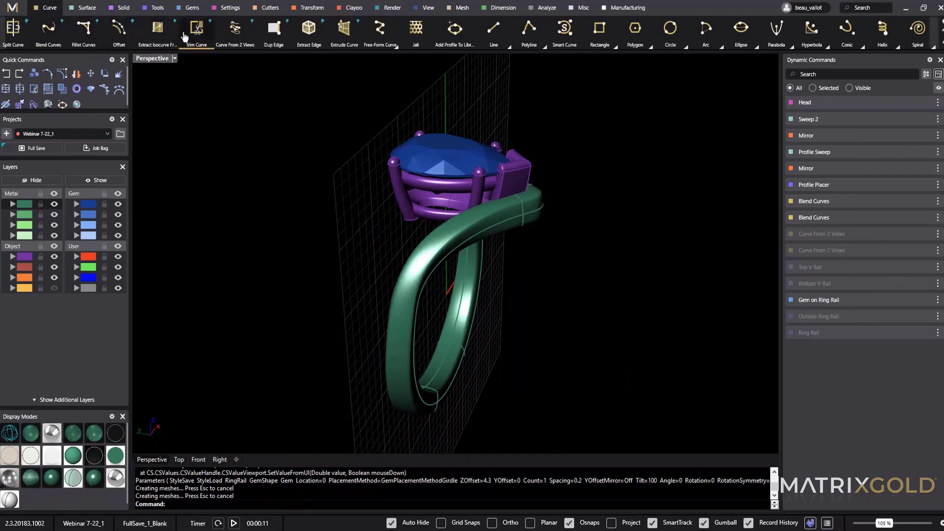
click(170, 40)
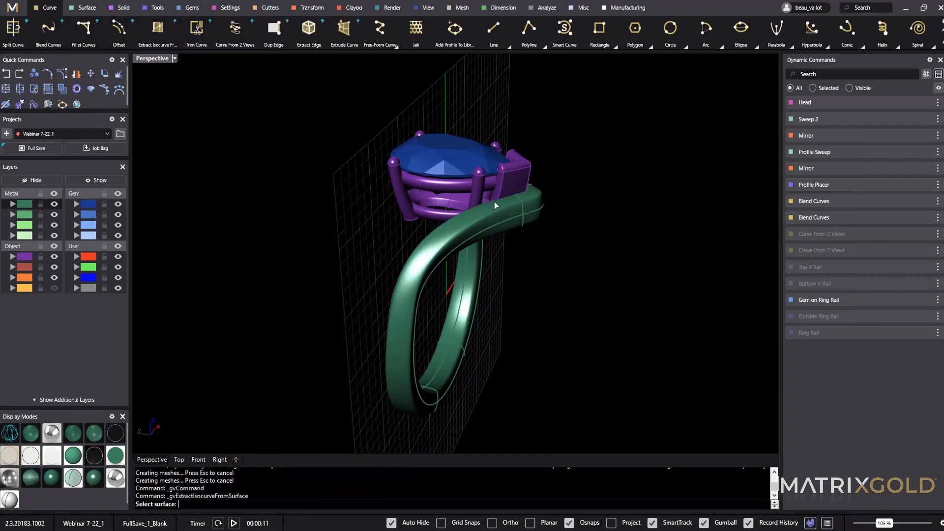
click(471, 222)
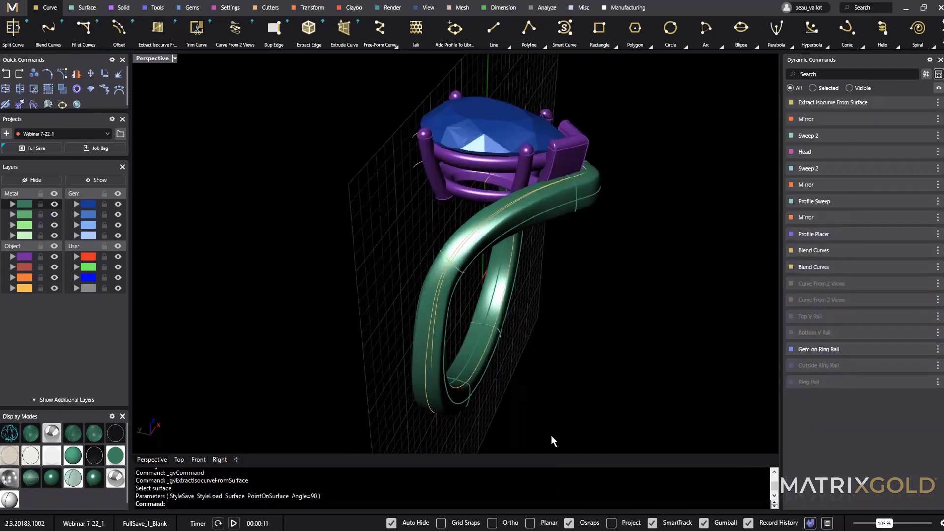
Step: Select the extracted isocurve on the shank and place round diamonds along it with Gems On Curve
right_drag(552, 438, 427, 316)
scroll(427, 316, up, 6)
click(425, 317)
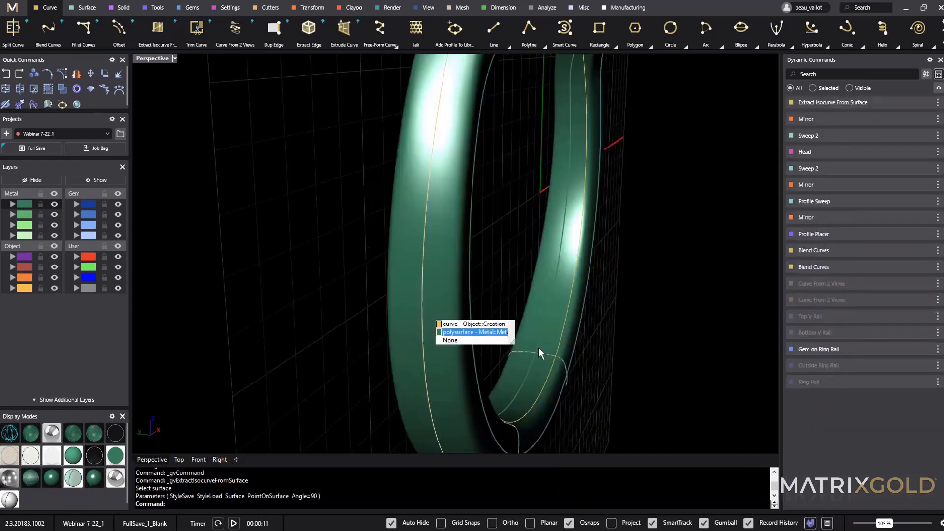
click(472, 324)
right_drag(673, 261, 544, 291)
scroll(687, 312, down, 9)
scroll(600, 180, up, 3)
scroll(343, 305, up, 8)
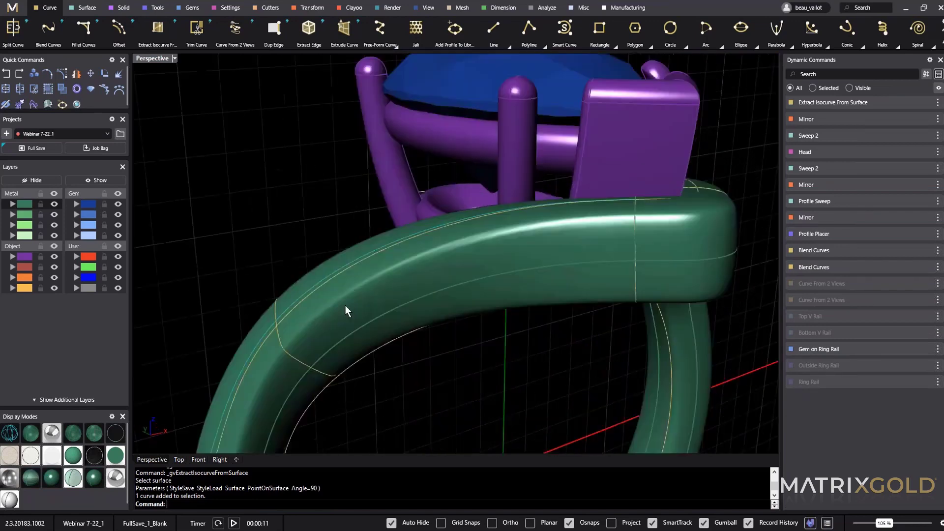
click(186, 8)
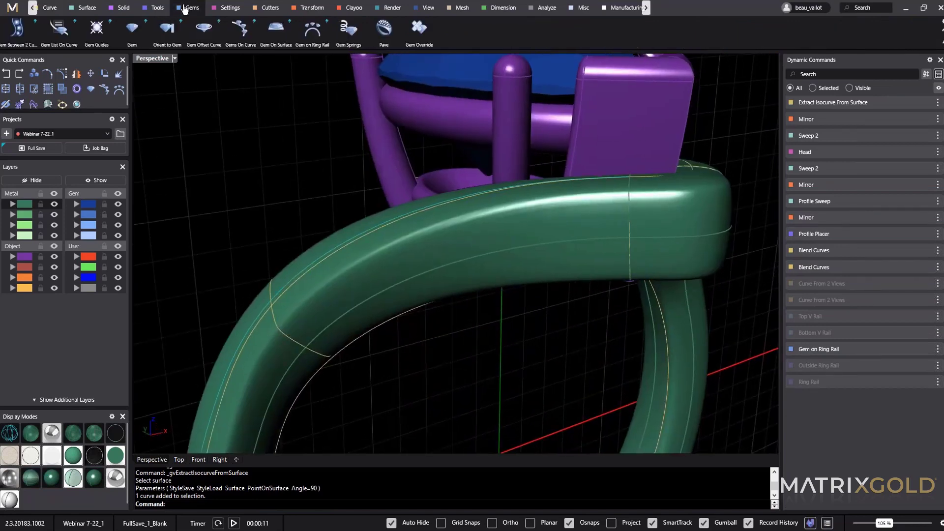
click(239, 30)
Step: Assign the shank as the target object for the gems on the curve
scroll(464, 334, down, 4)
right_drag(464, 333, 475, 393)
scroll(475, 266, down, 5)
click(915, 122)
right_drag(577, 380, 633, 347)
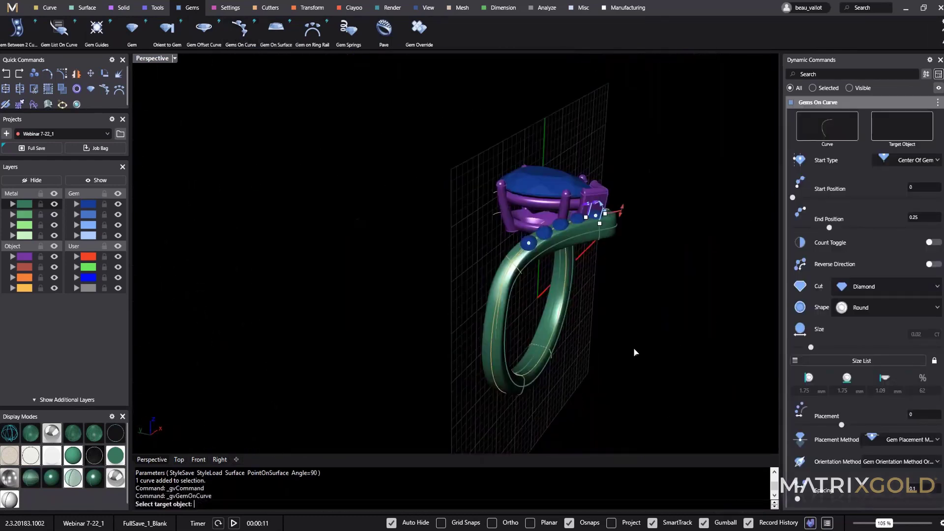
scroll(515, 272, up, 8)
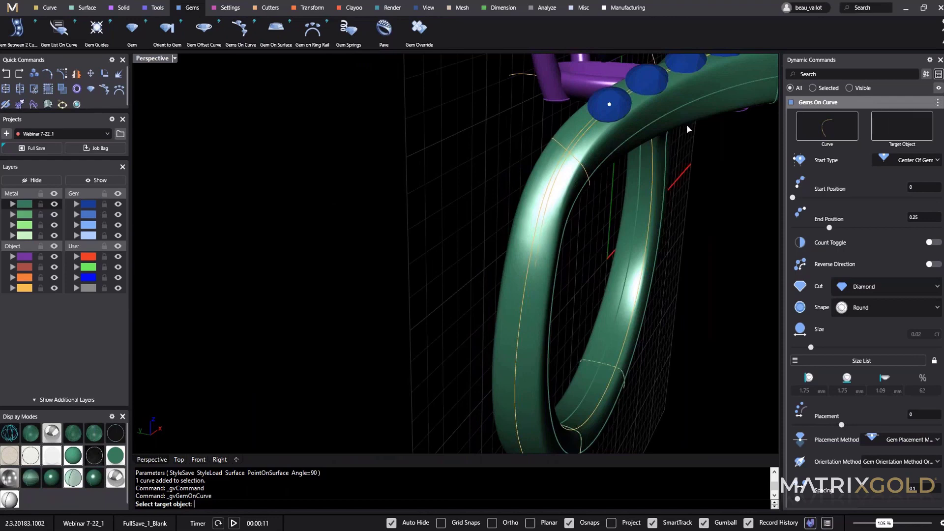
scroll(615, 111, down, 6)
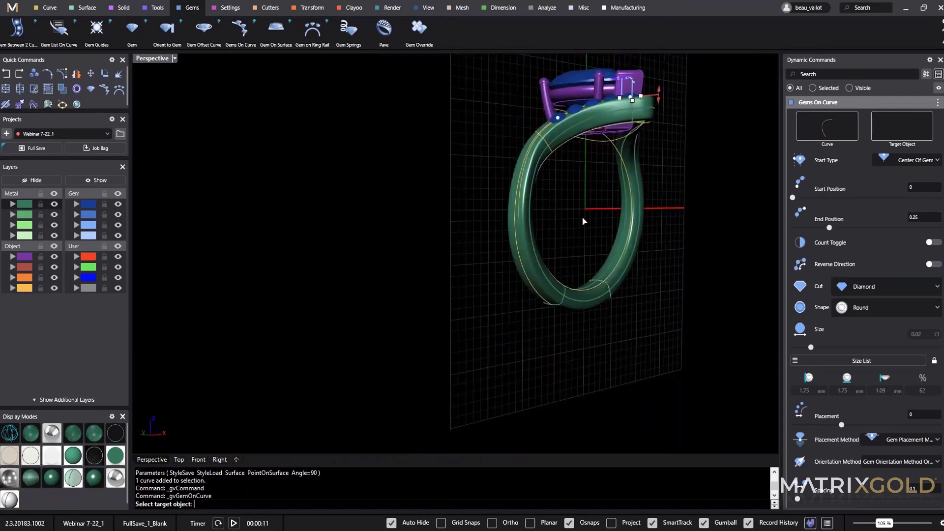
right_drag(596, 210, 661, 224)
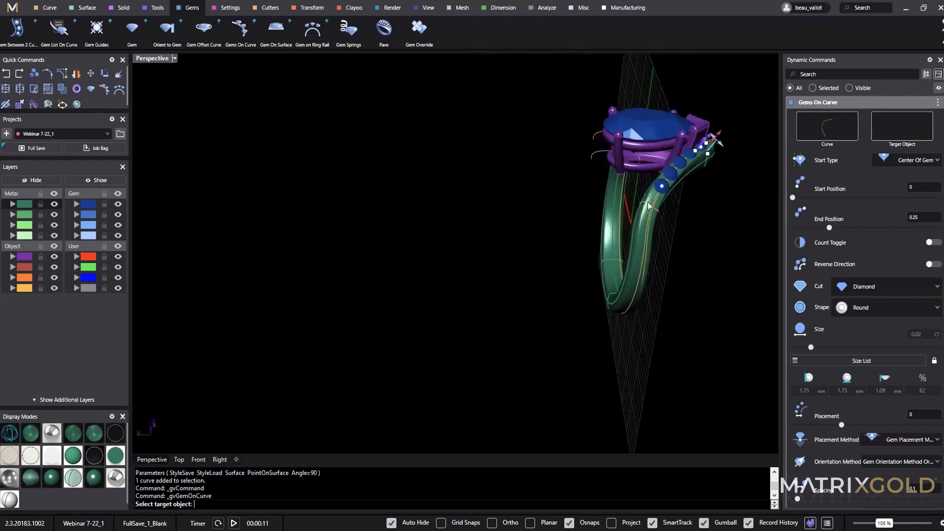
scroll(647, 205, up, 3)
click(656, 197)
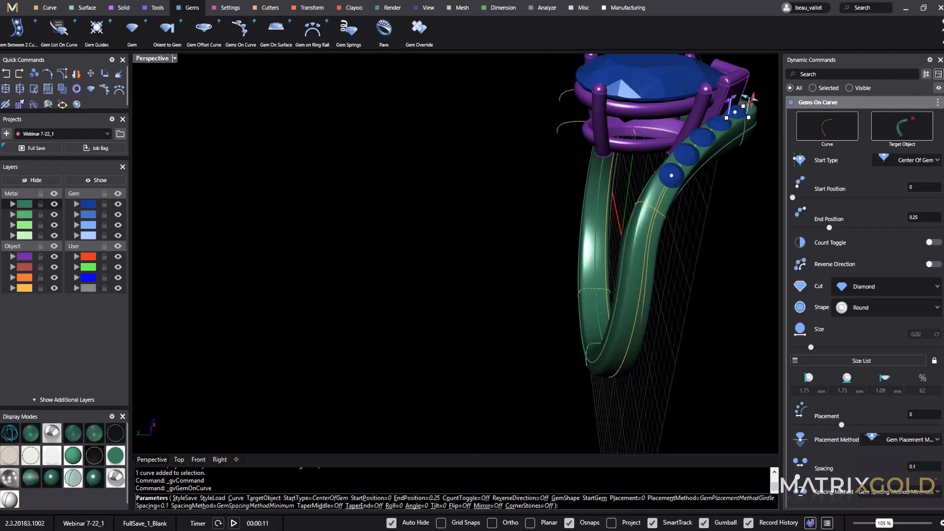
right_drag(657, 197, 542, 241)
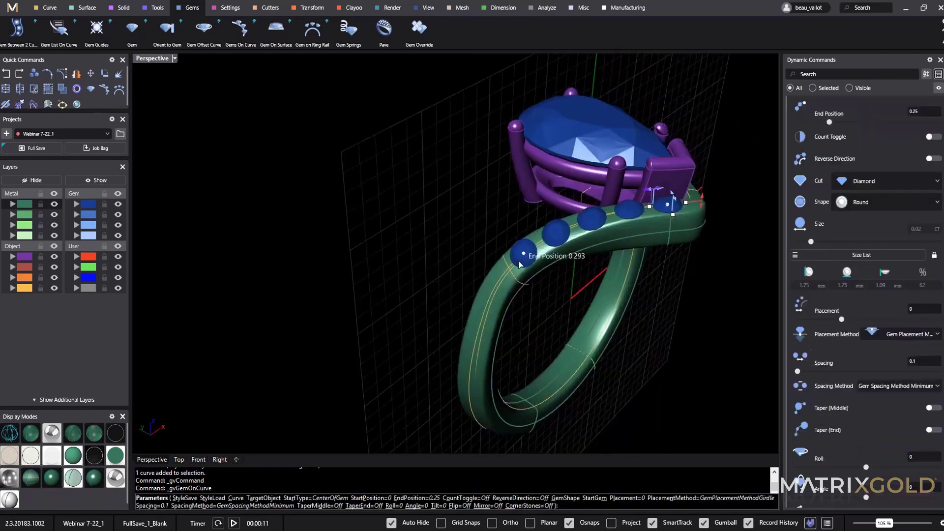